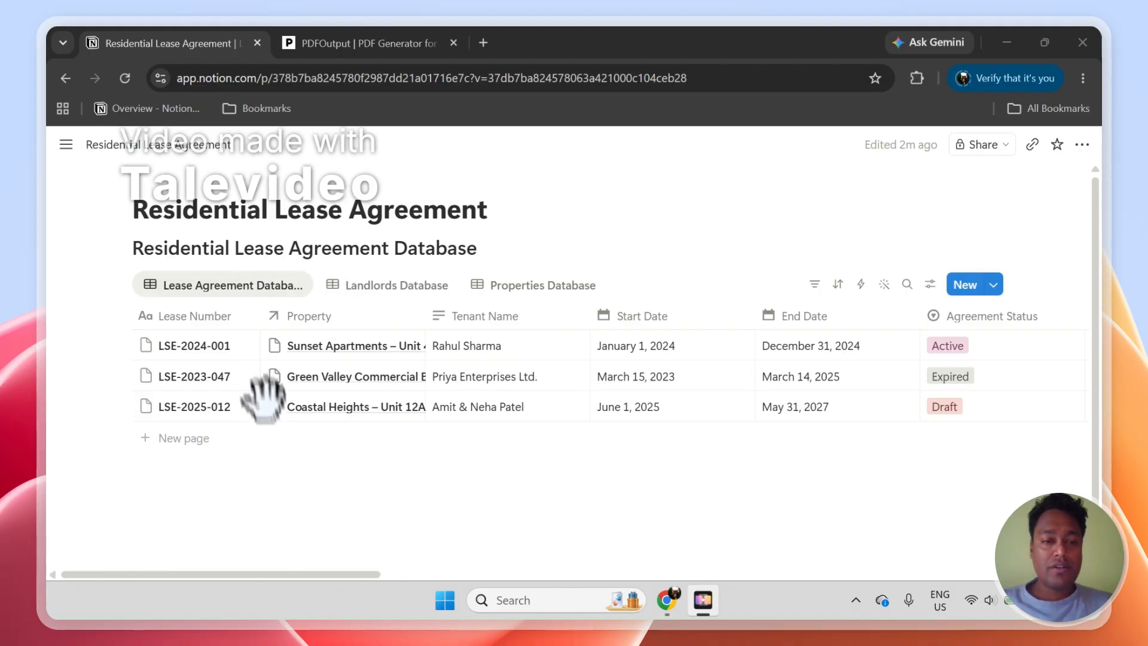
- Look through the Landlords and Properties database views of the Residential Lease Agreement page, ending on the Lease Agreement view
left_click(279, 495)
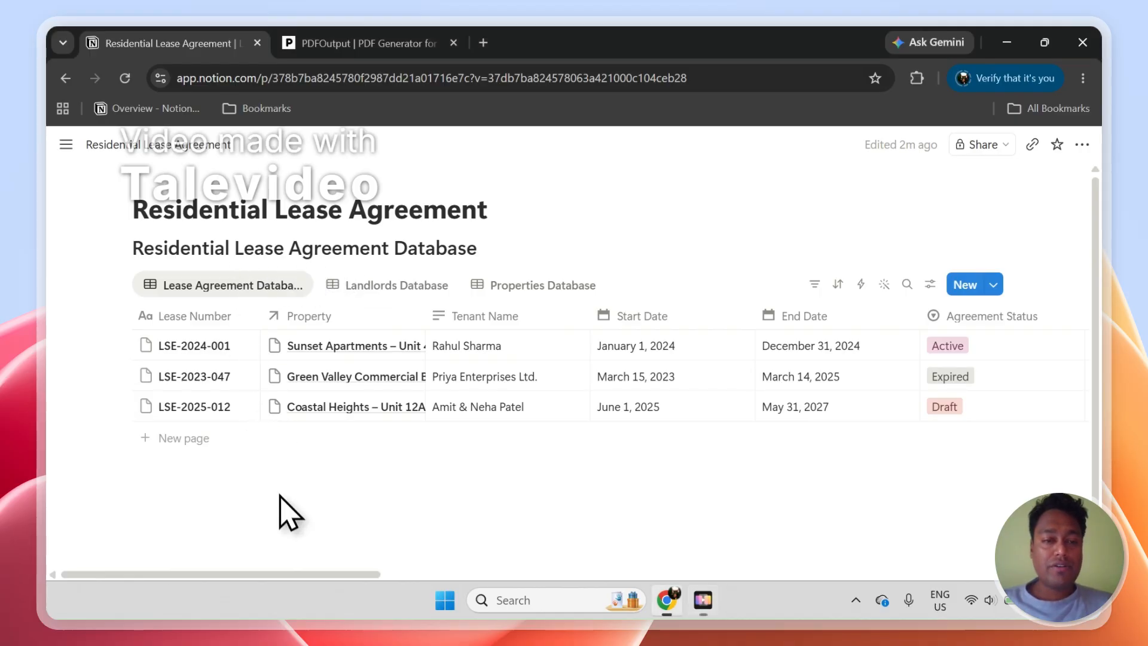
left_click(364, 281)
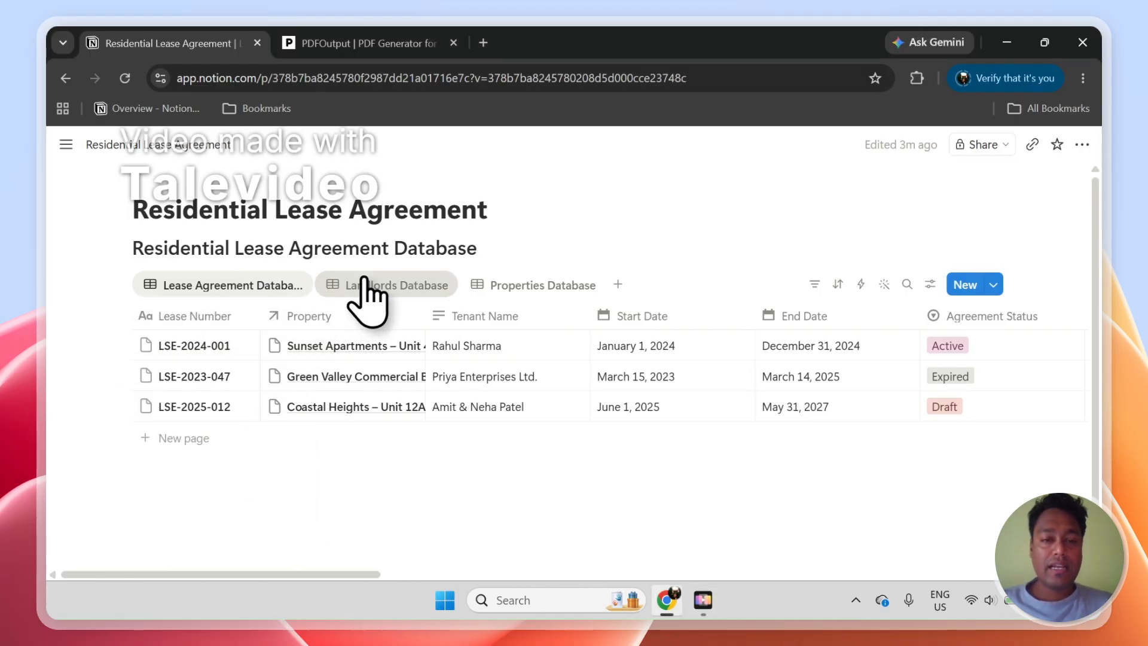
left_click(518, 282)
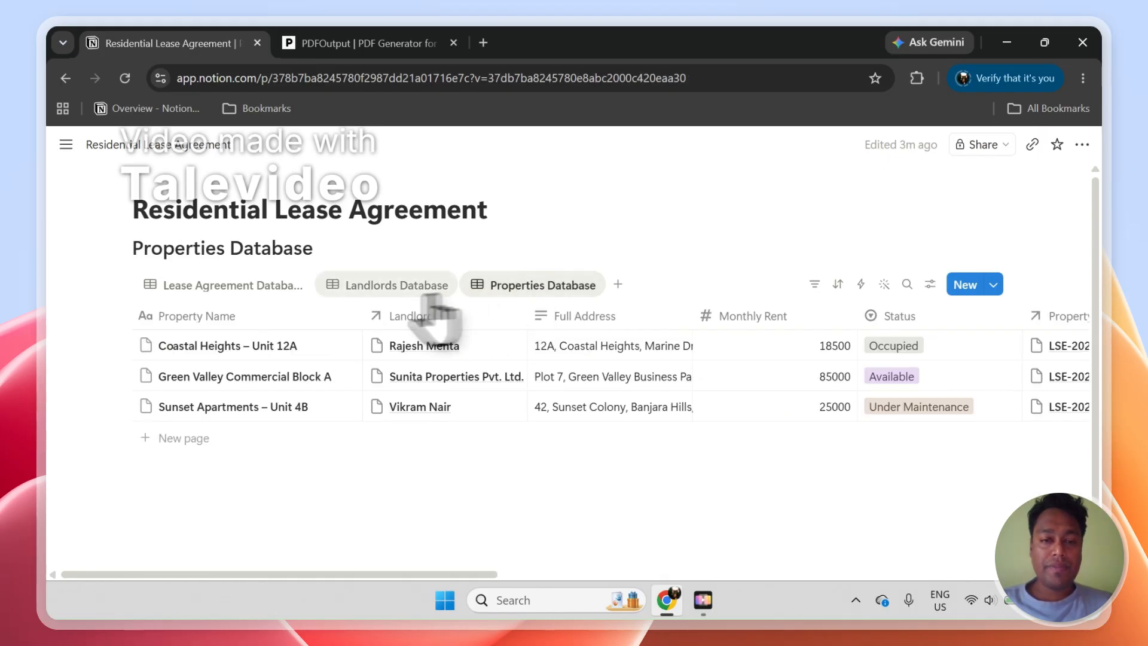
left_click(377, 287)
left_click(246, 286)
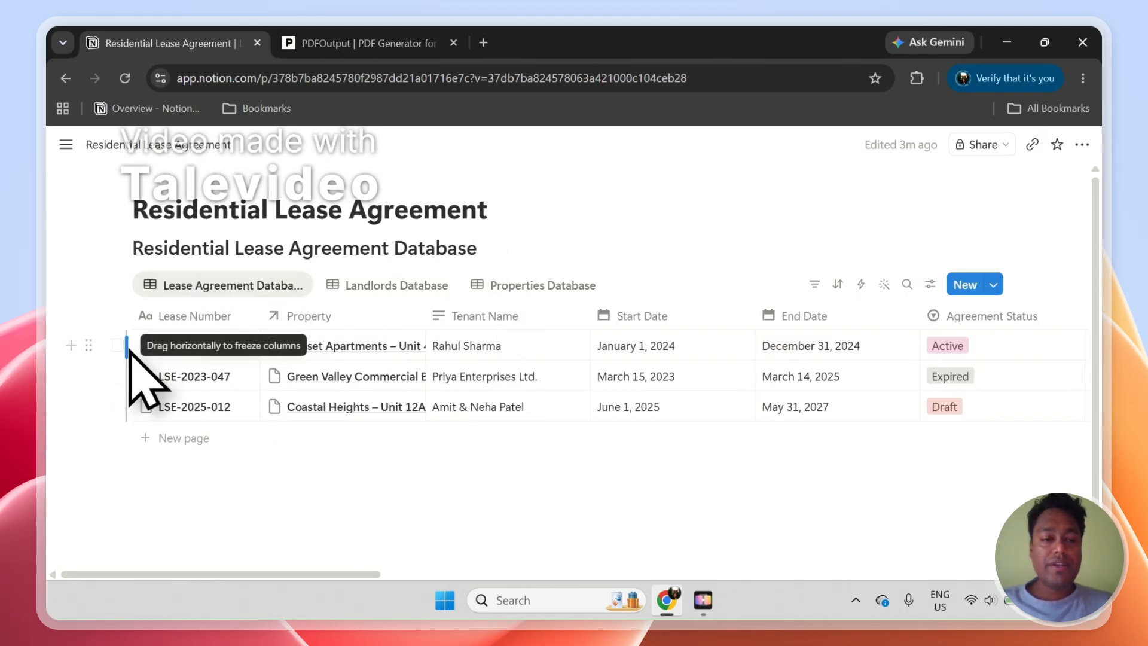
left_click(117, 346)
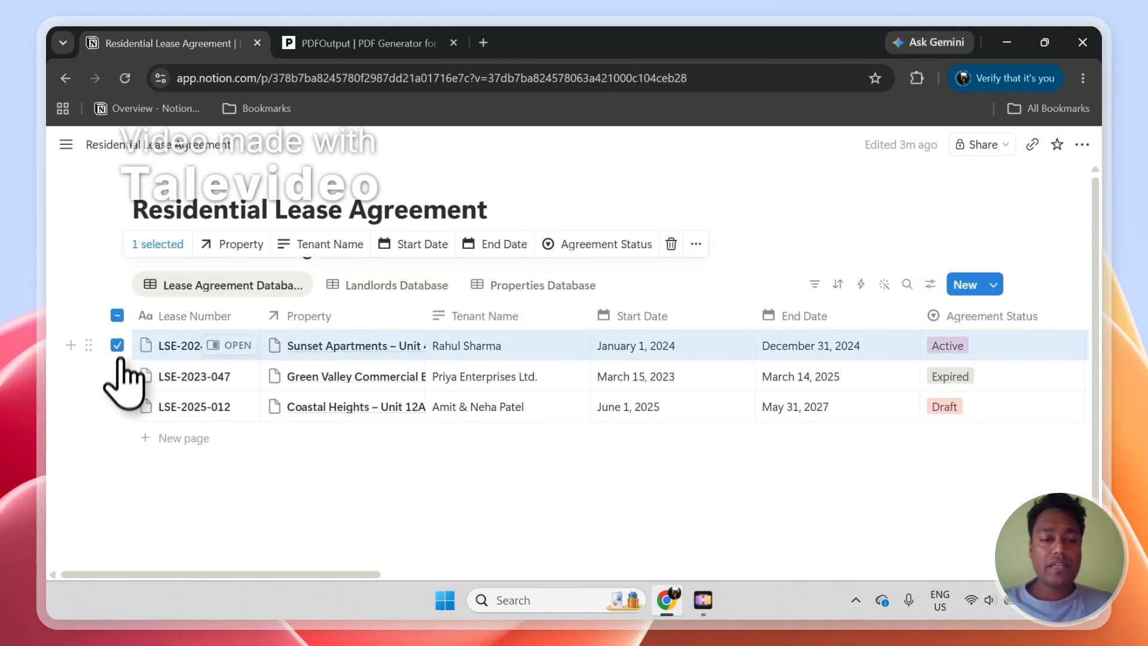
left_click(117, 406)
left_click(117, 315)
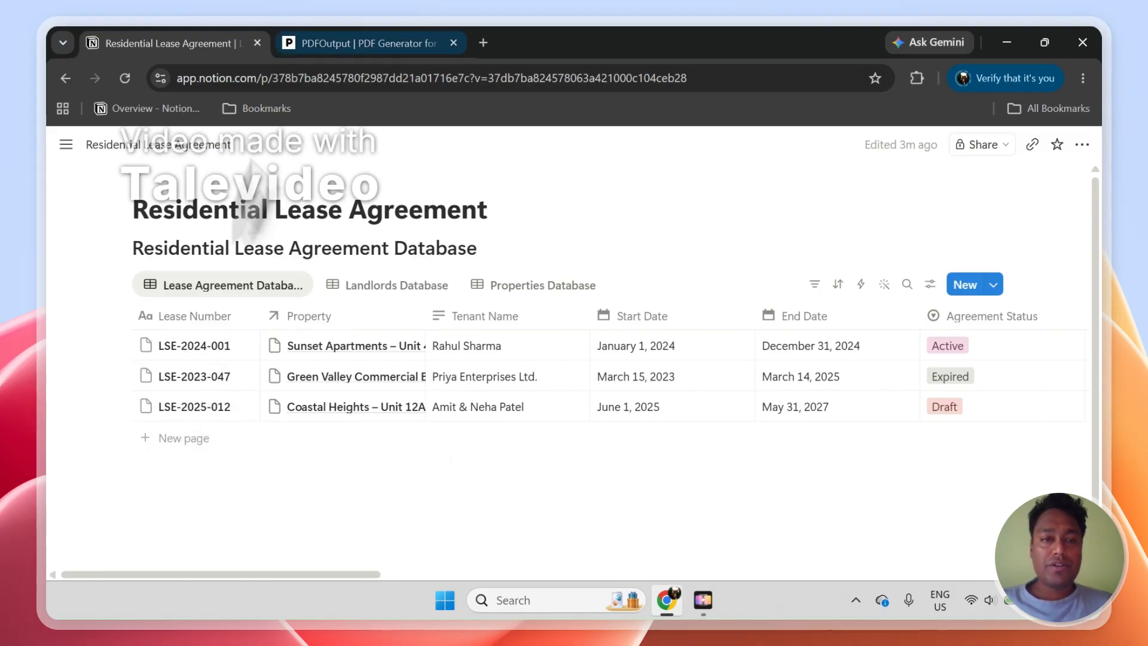
- Switch to PDFOutput, create a new automation and start connecting the Notion workspace
left_click(341, 44)
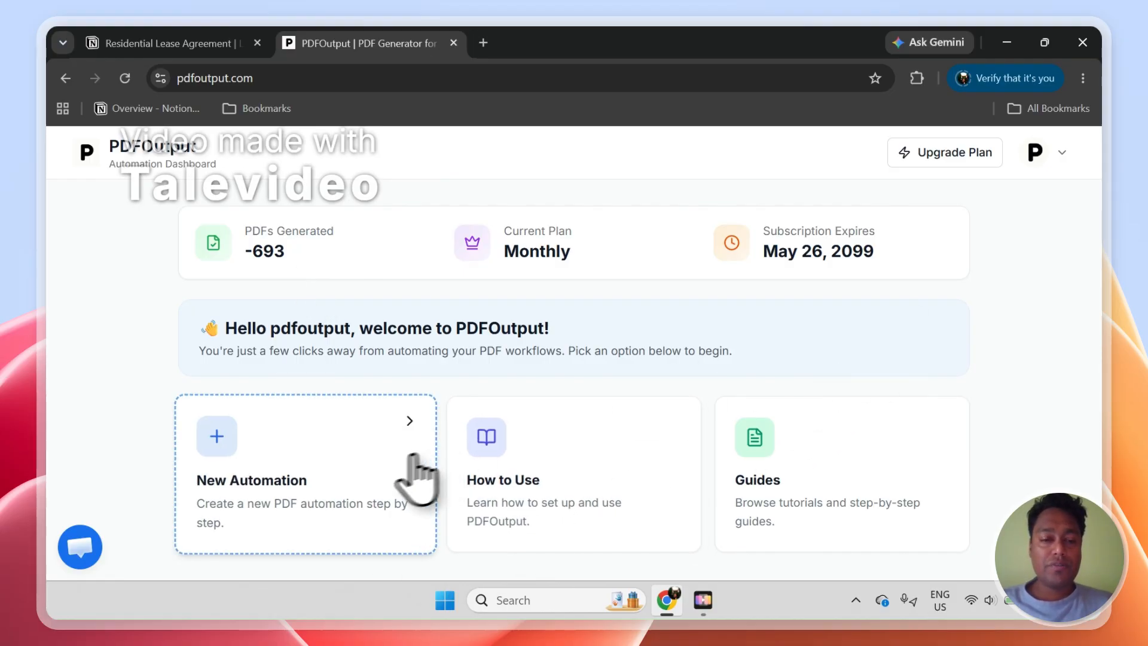
left_click(256, 486)
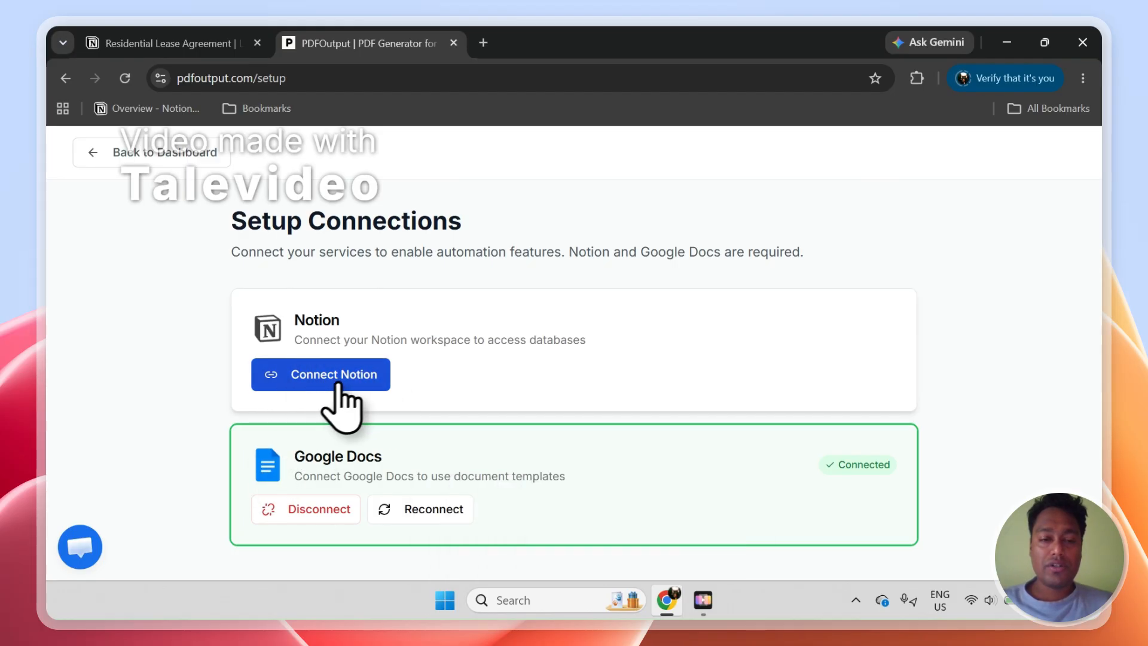
left_click(341, 381)
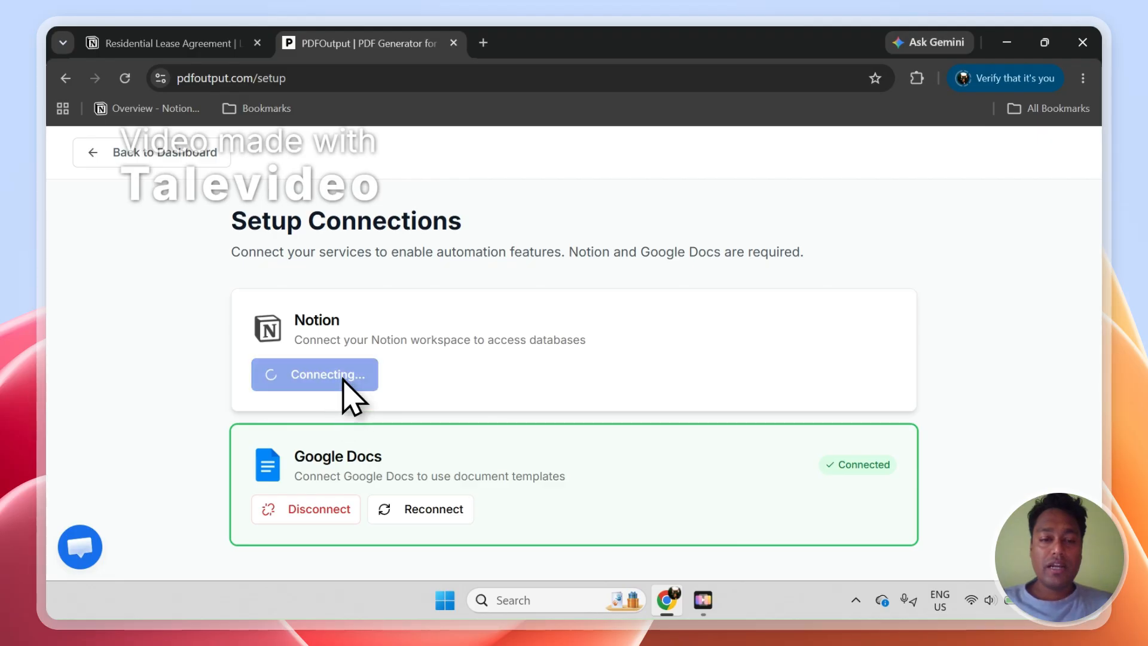
- Copy the page title "Residential Lease Agreement" from the Notion page
left_click(234, 43)
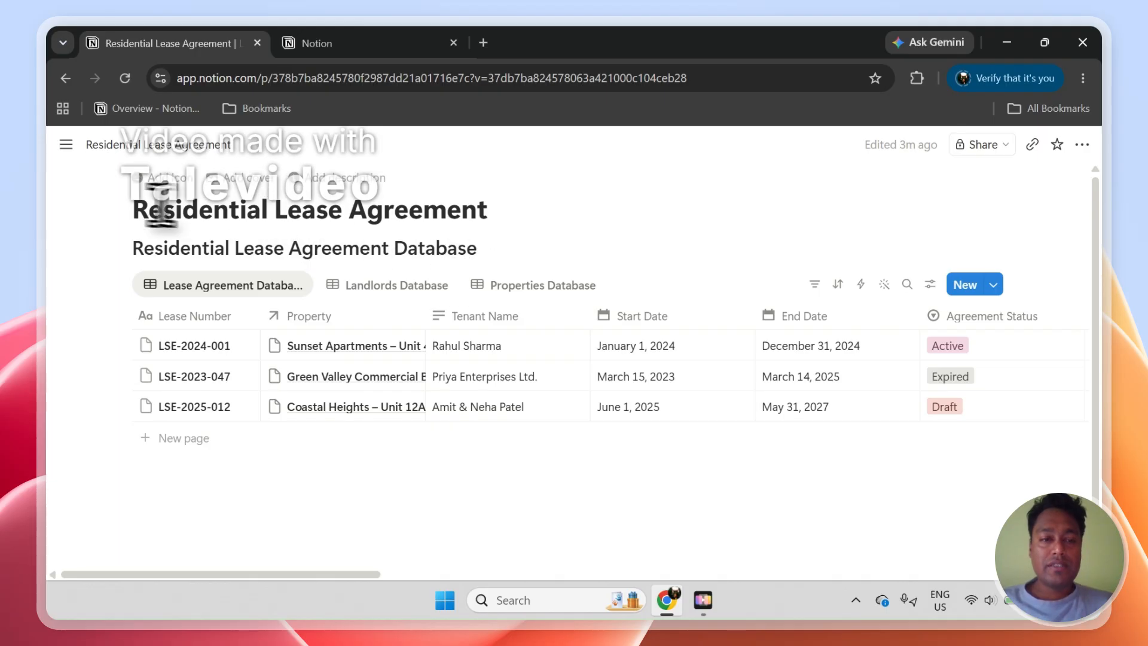
left_click_drag(237, 209, 405, 210)
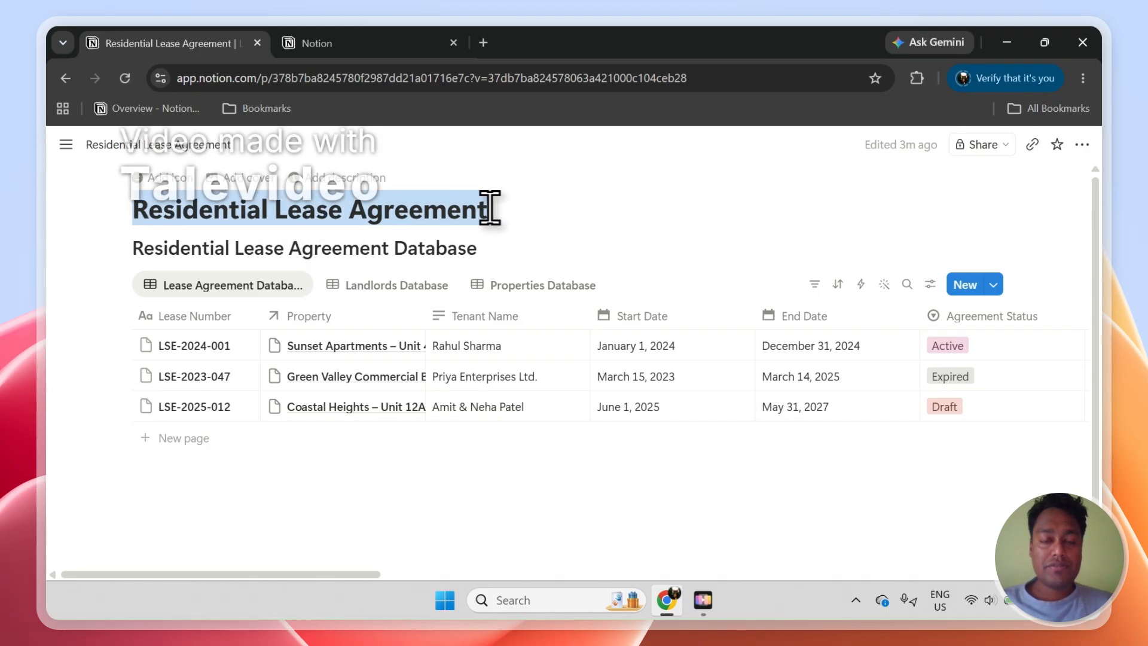
right_click(425, 217)
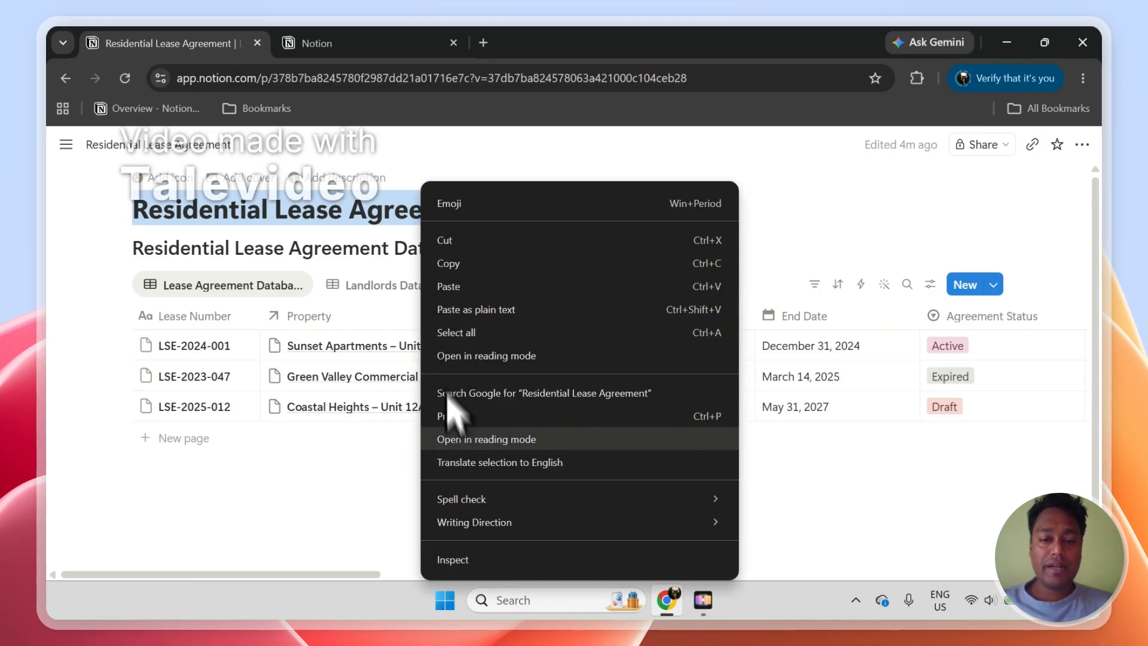
left_click(458, 265)
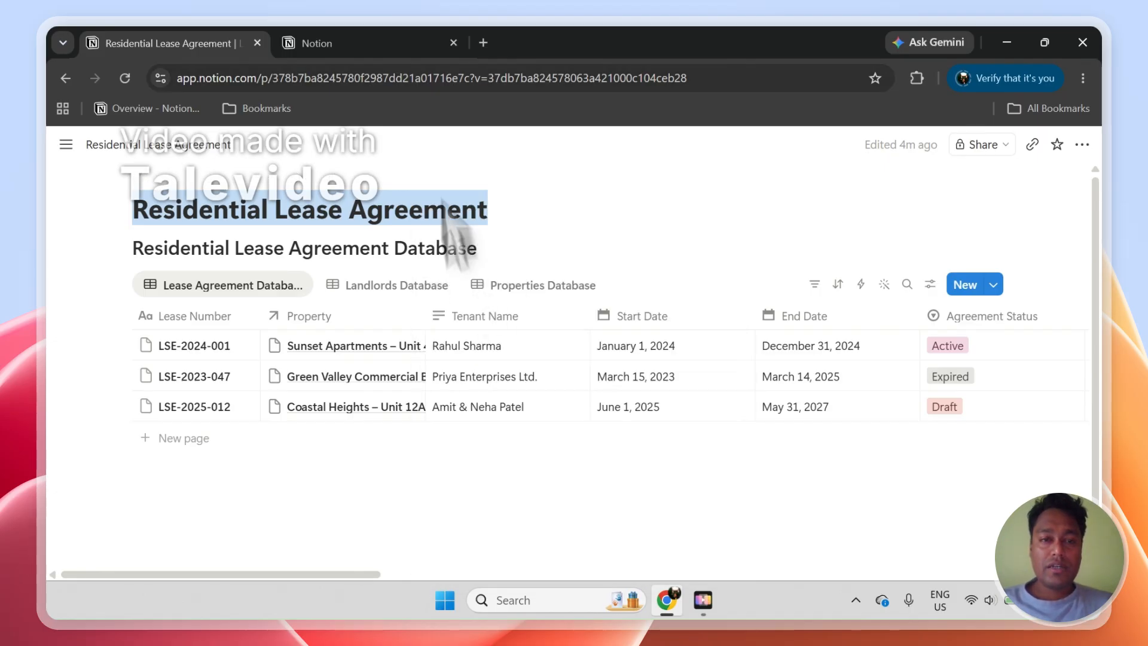
- Proceed to page selection in the PDFOutput connection request and search the pages for the copied title "Residential Lease Agreement"
left_click(402, 34)
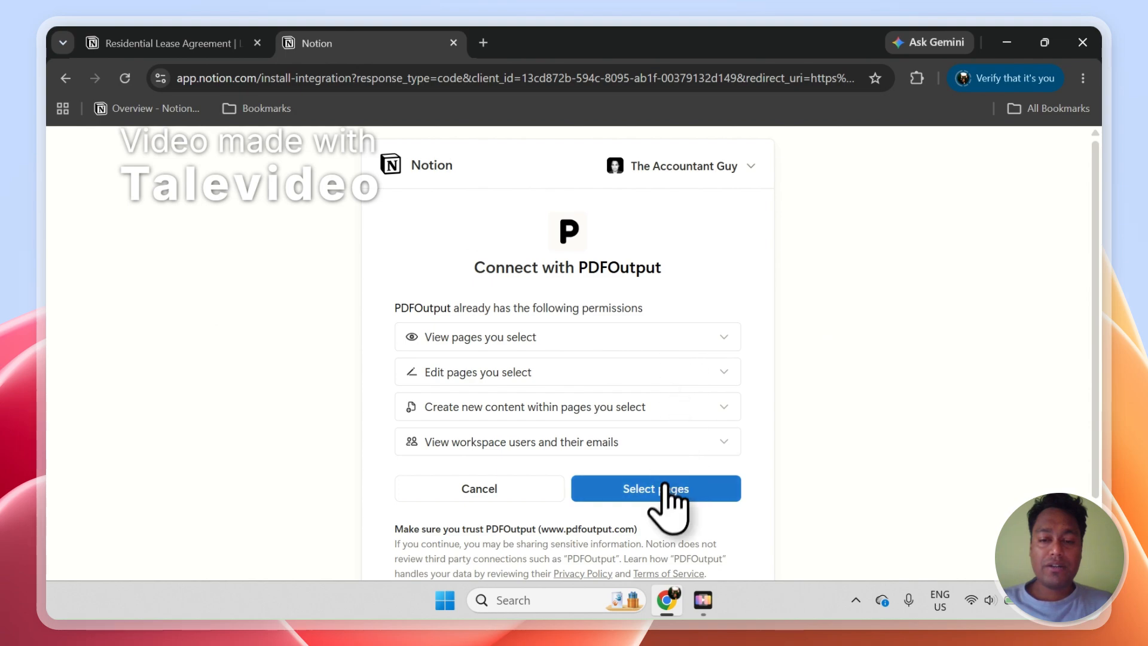
left_click(671, 505)
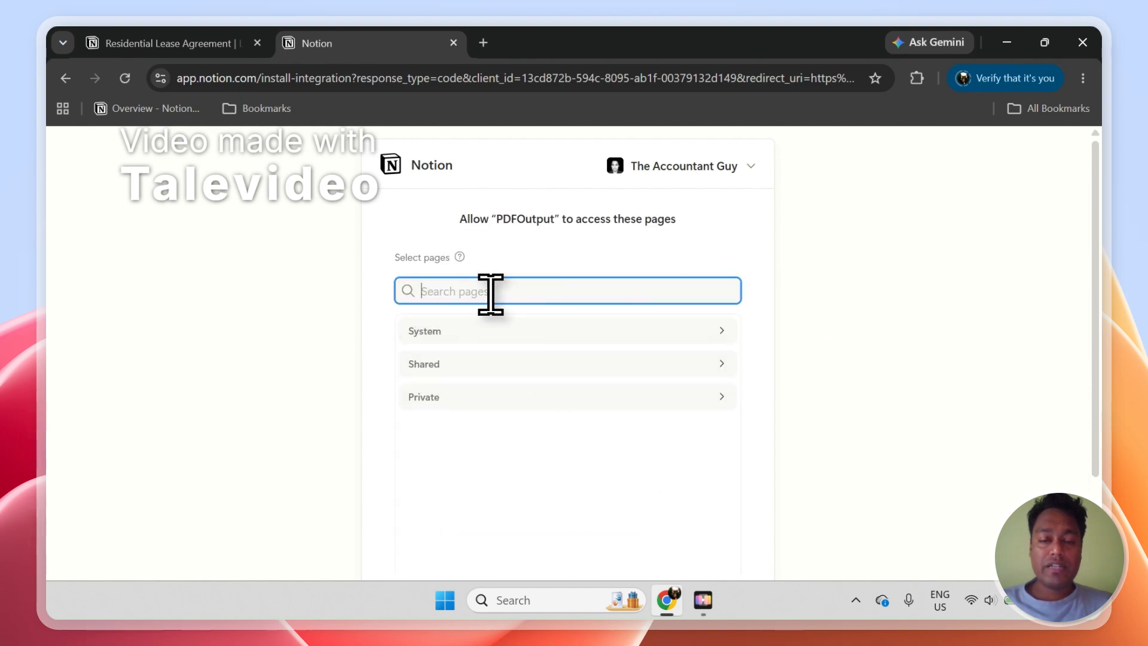
right_click(490, 293)
left_click(510, 389)
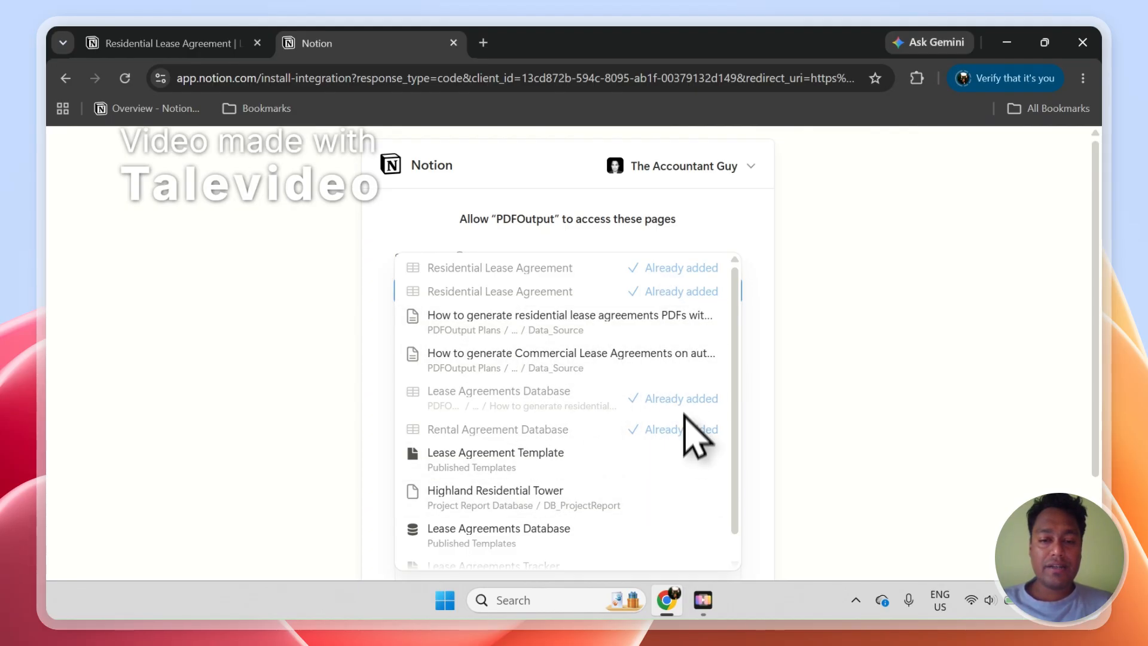
- Dismiss the page search results and allow PDFOutput access to the Notion pages
left_click(911, 325)
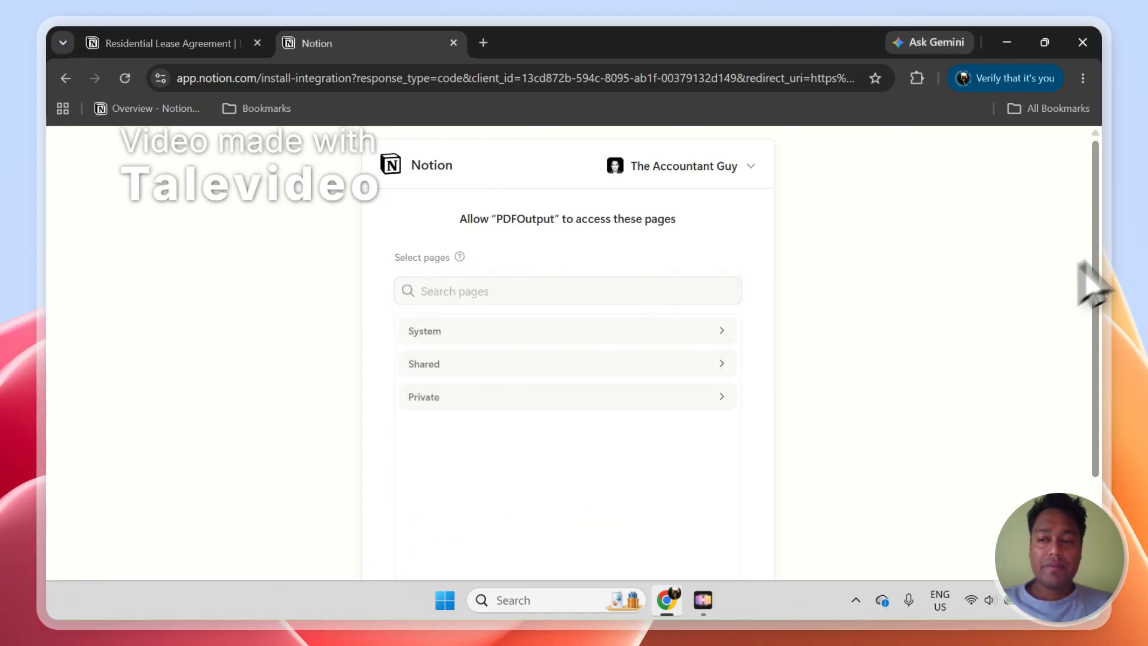
left_click_drag(1098, 247, 1099, 341)
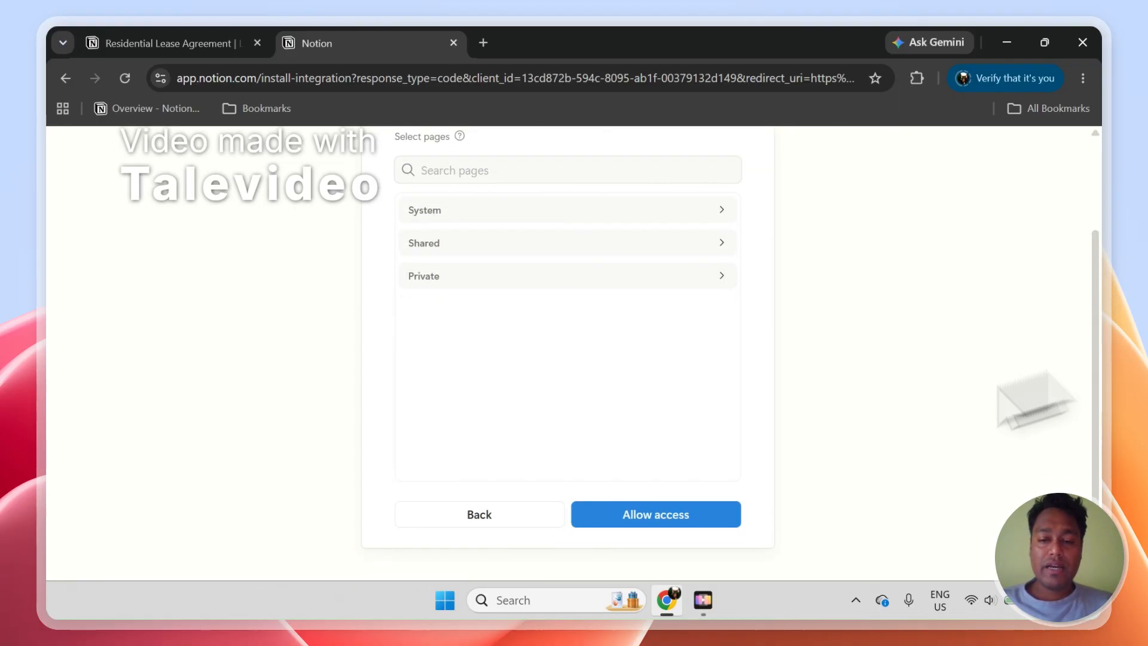
left_click(654, 516)
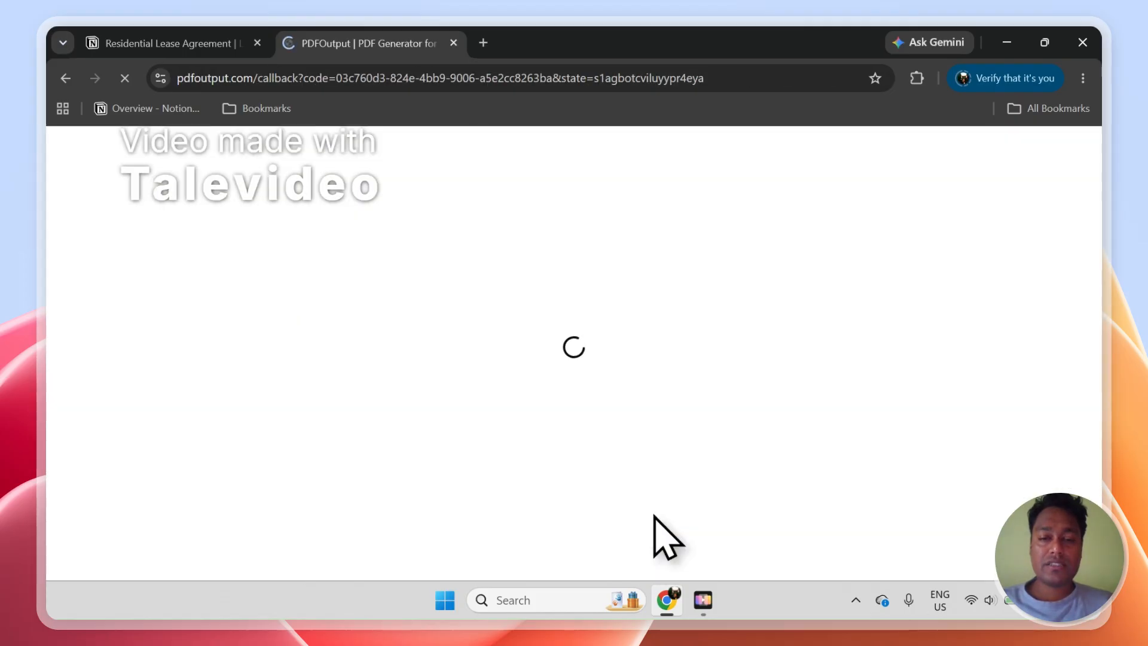
- Return to the Notion lease page and review its Landlords, Properties and Lease Agreement database views
left_click(218, 44)
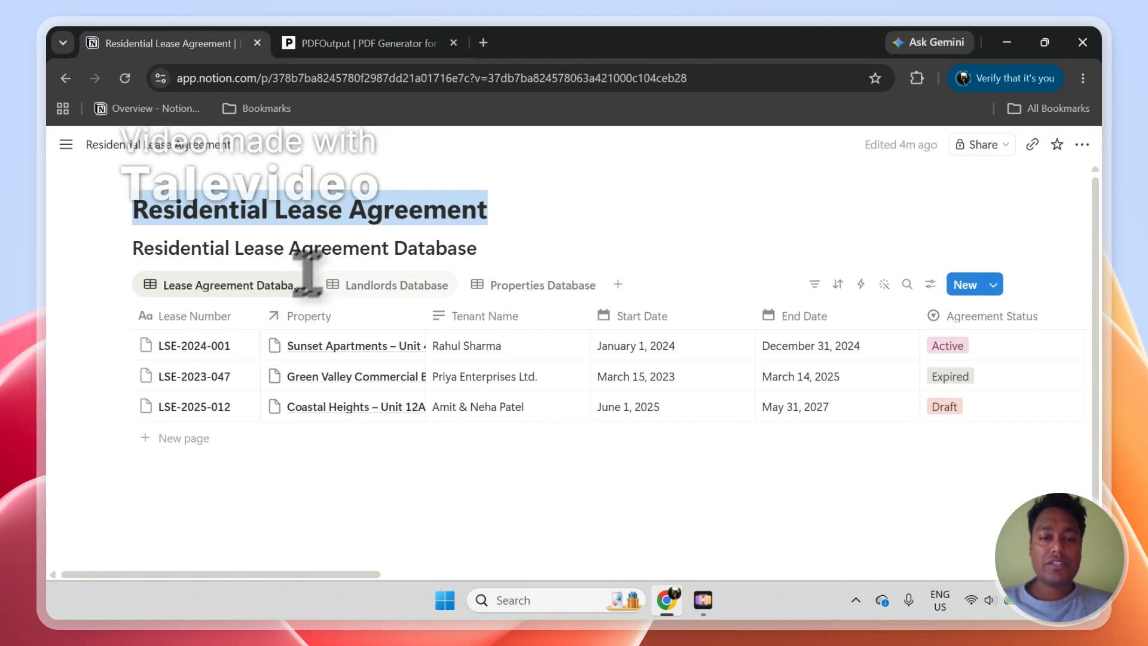
left_click(345, 260)
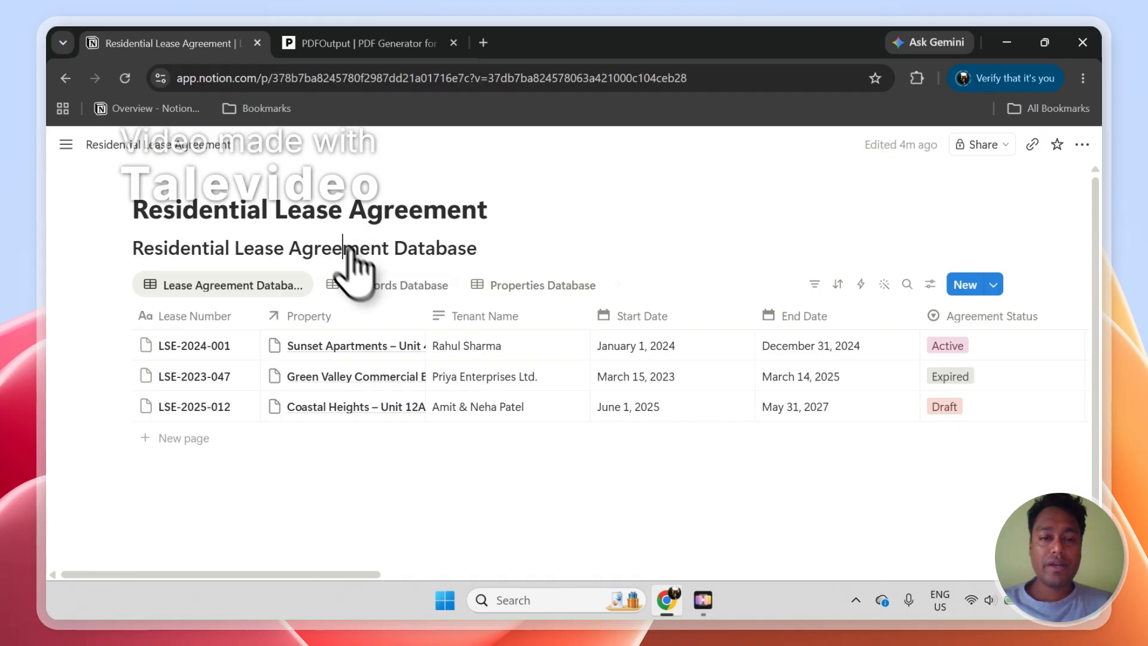
left_click(379, 285)
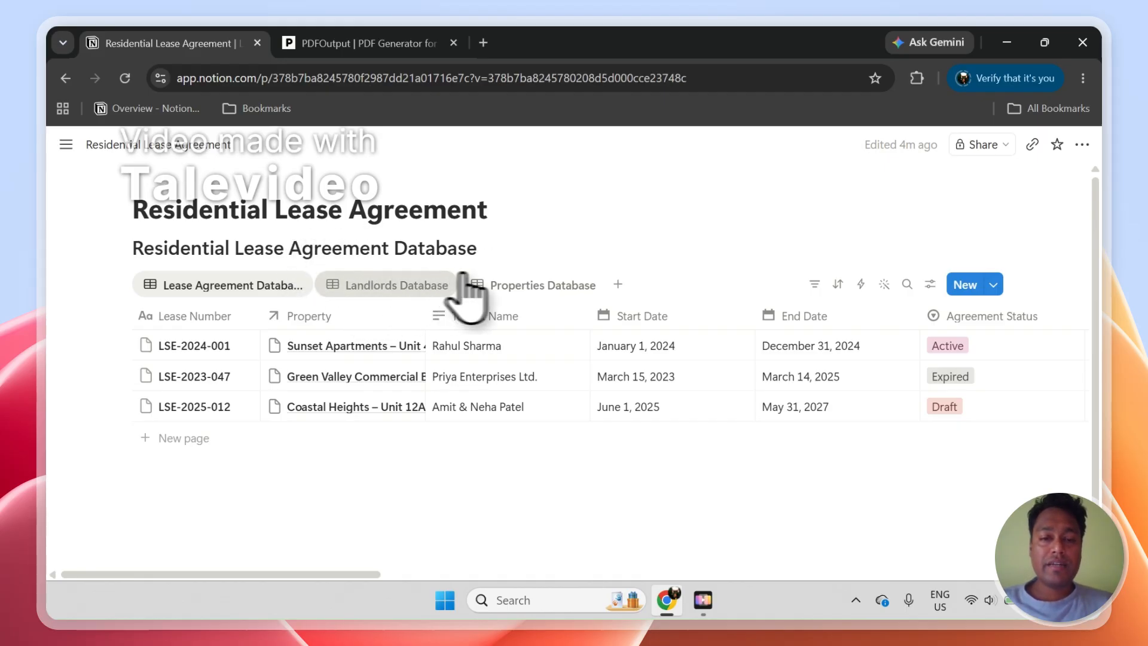
left_click(479, 285)
left_click(269, 286)
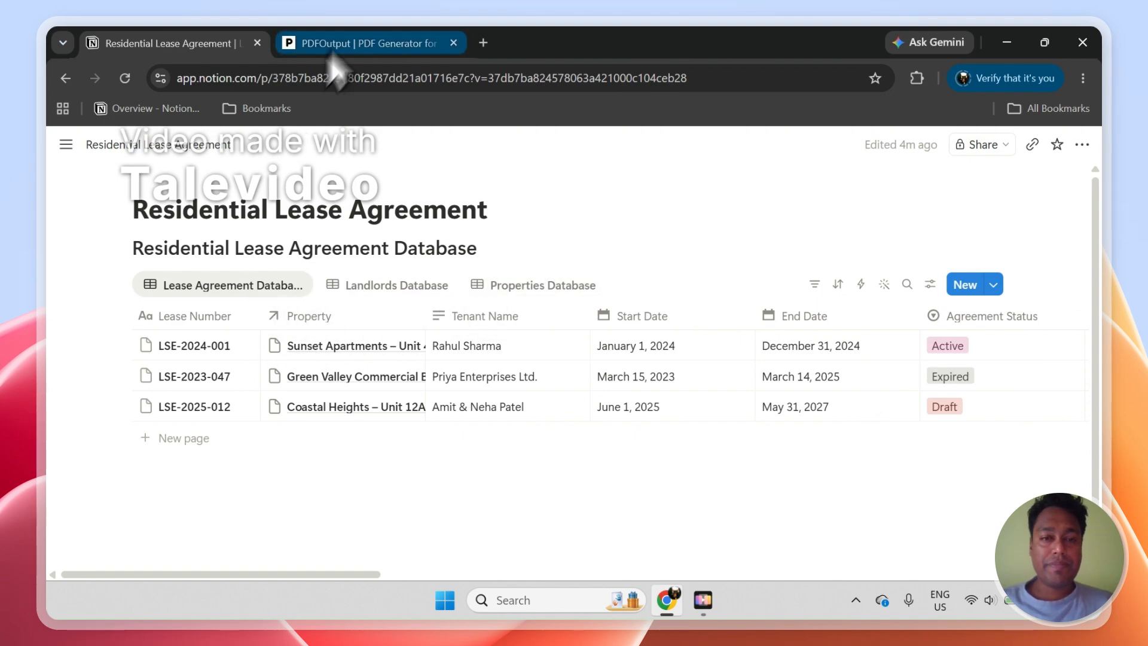
- Check PDFOutput's template options, and examine the first Notion lease record as a full page down to its body before returning to the database
left_click(358, 43)
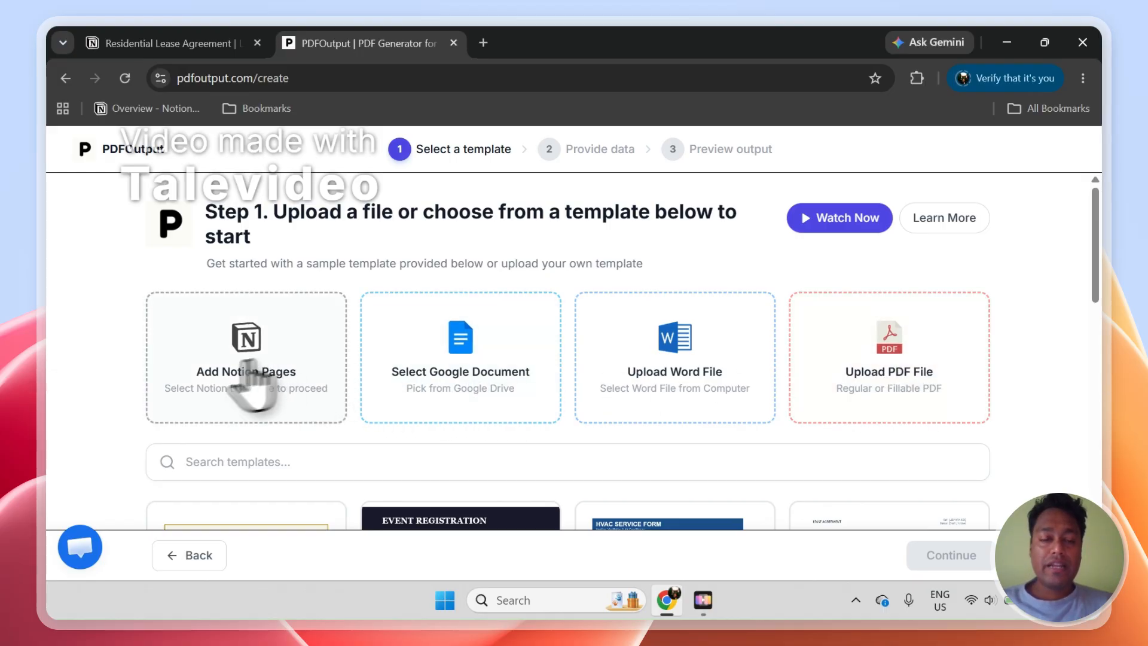
left_click(193, 37)
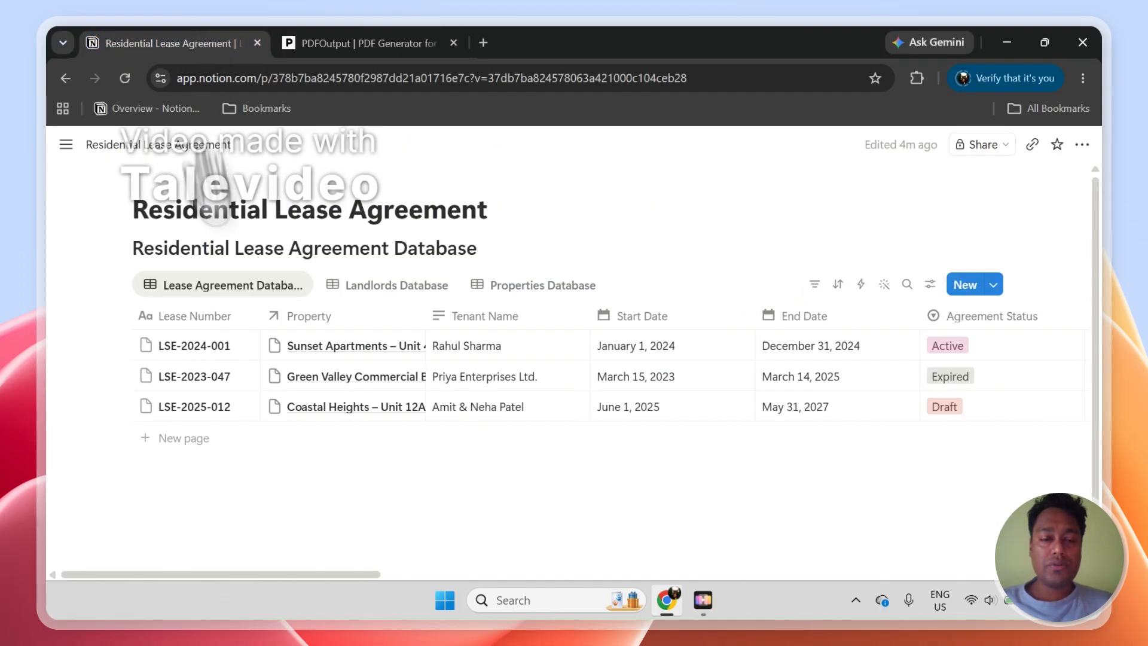
left_click(233, 346)
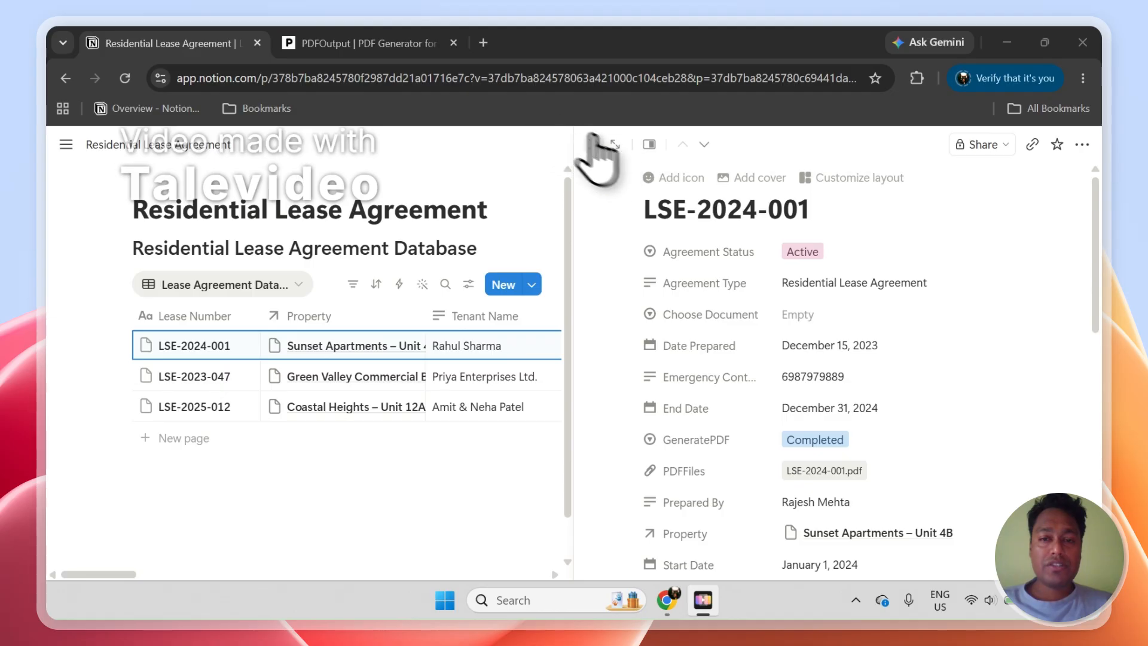
left_click(615, 144)
left_click_drag(1094, 290, 1110, 487)
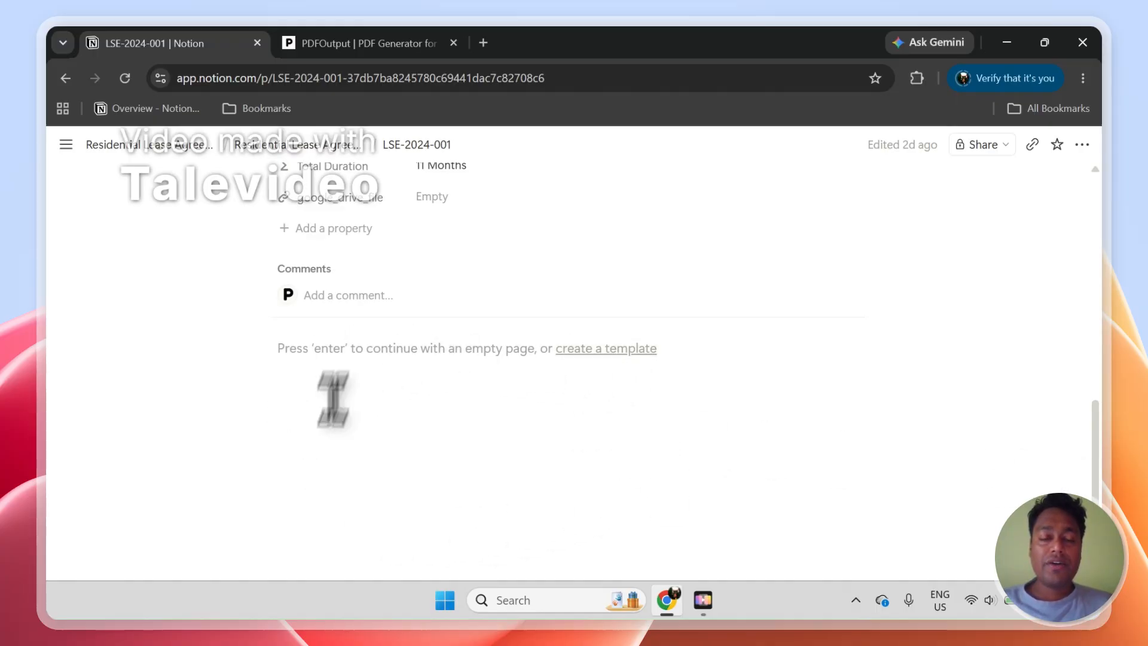
left_click(329, 151)
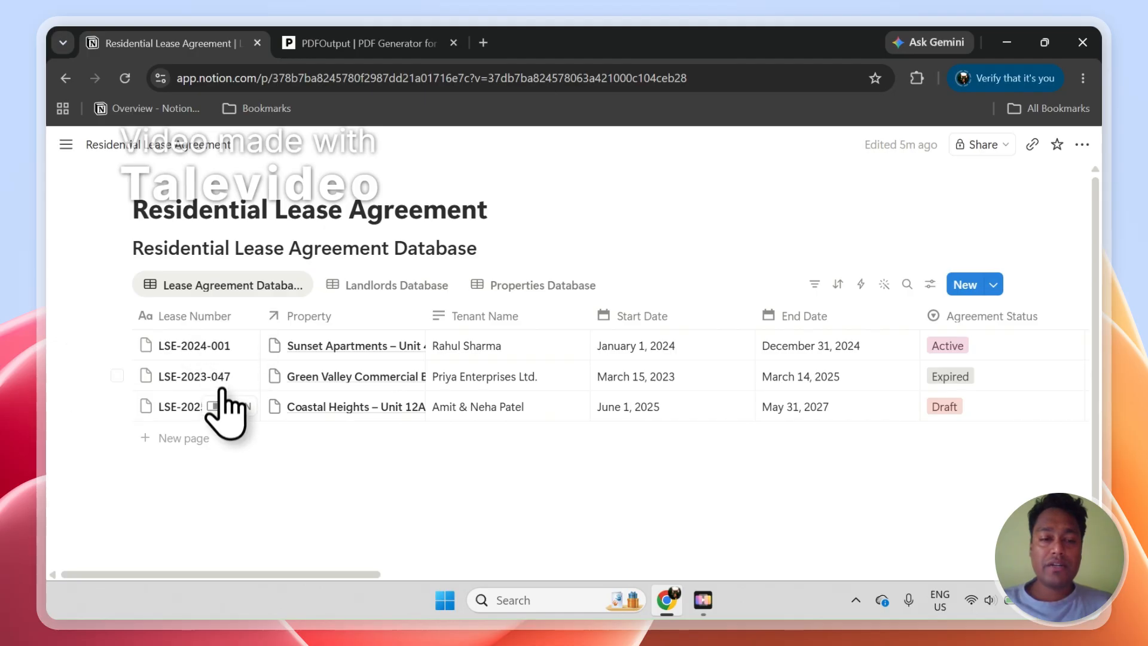
- In PDFOutput, search the templates for "lease", select the Lease Agreements template and continue to the Provide data stage
left_click(350, 33)
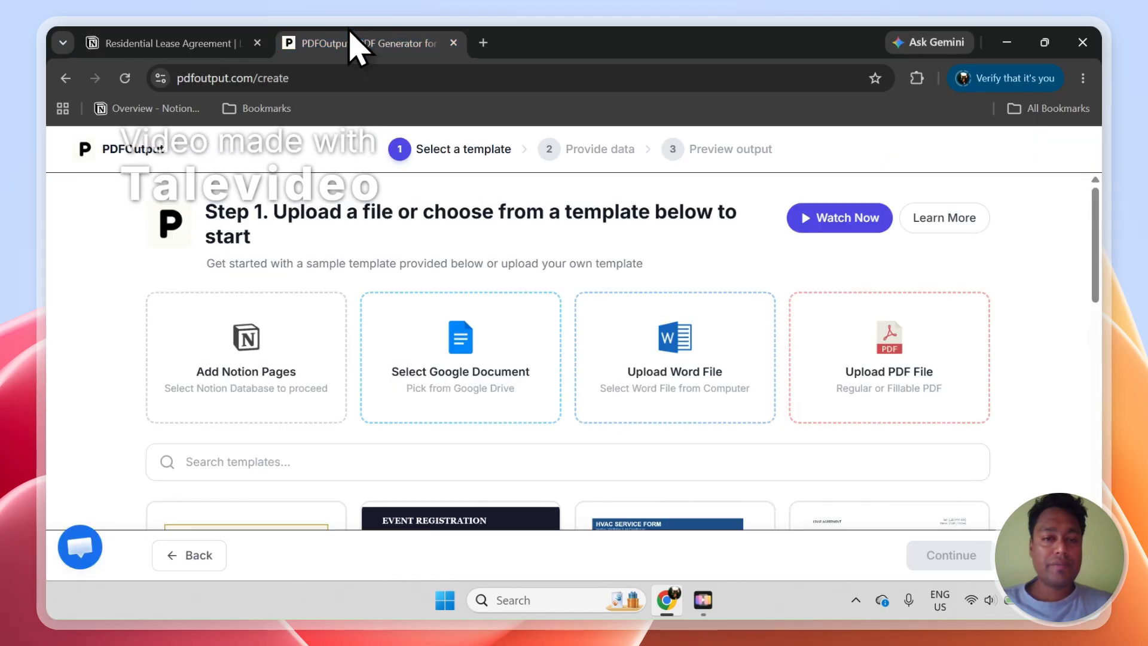
left_click(302, 456)
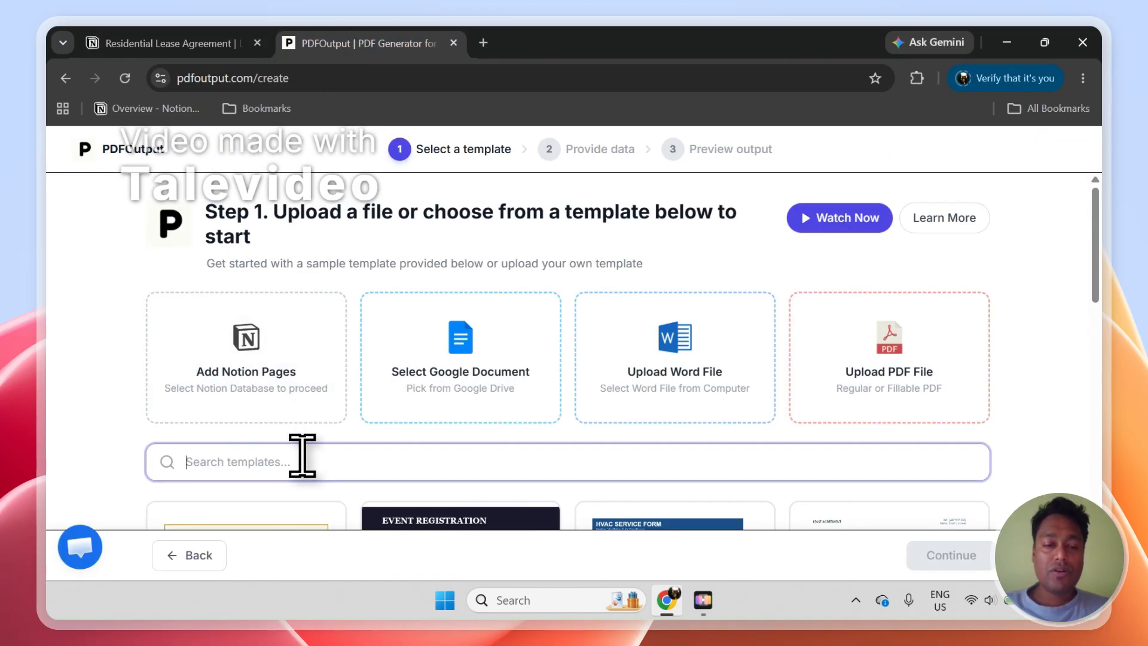
type("lease")
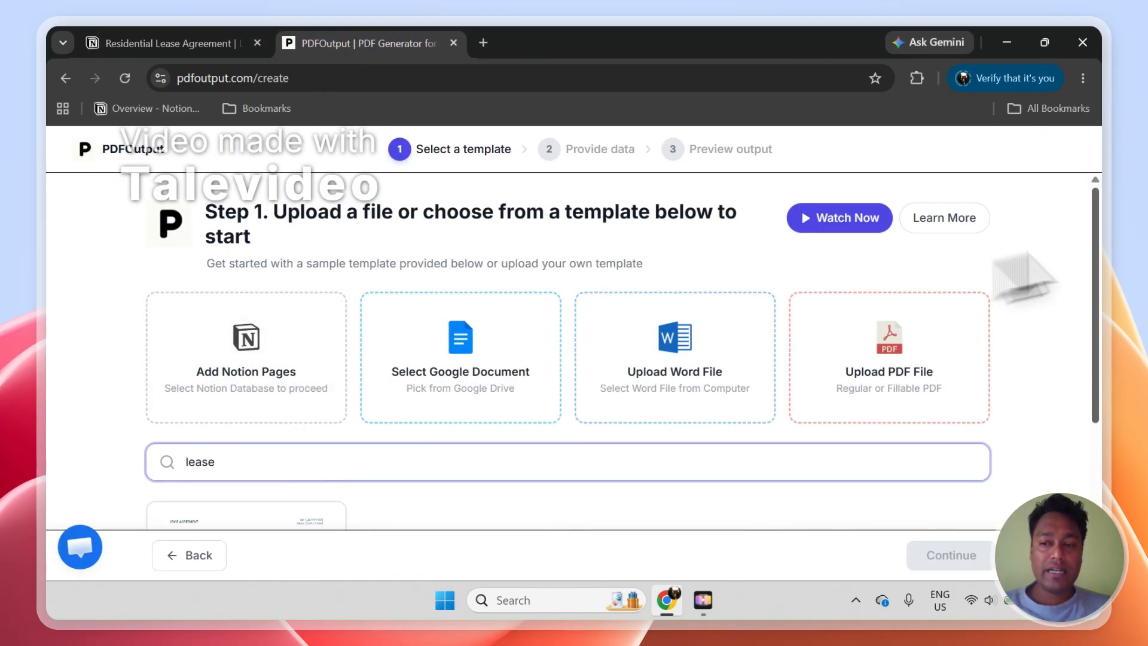
left_click_drag(1096, 236, 1097, 359)
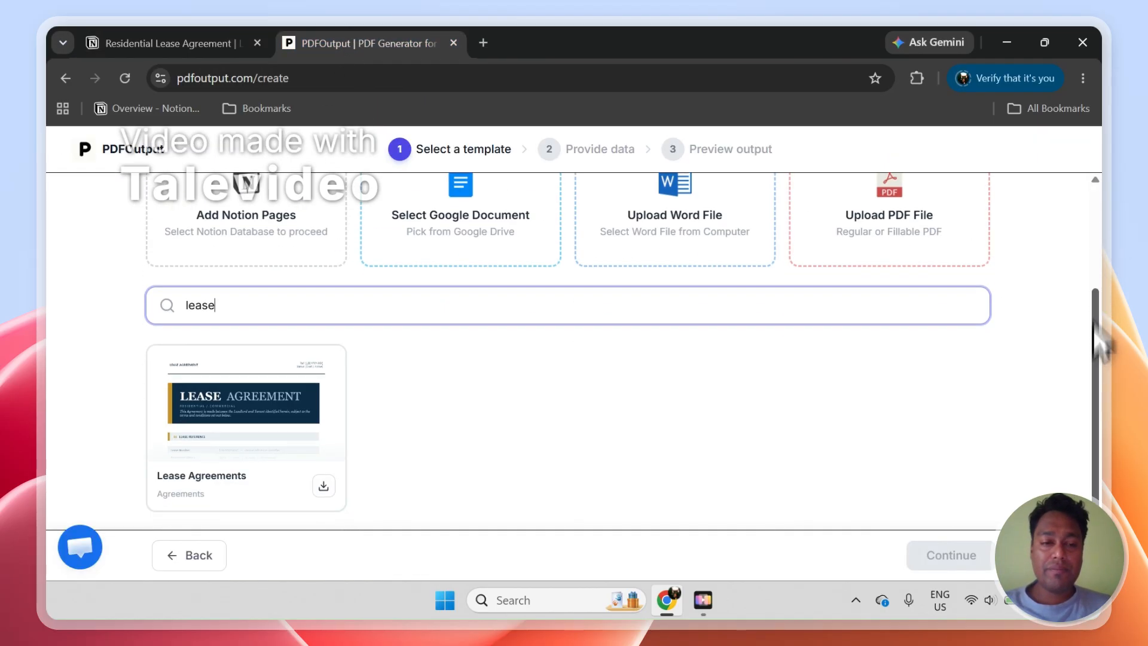
left_click(269, 413)
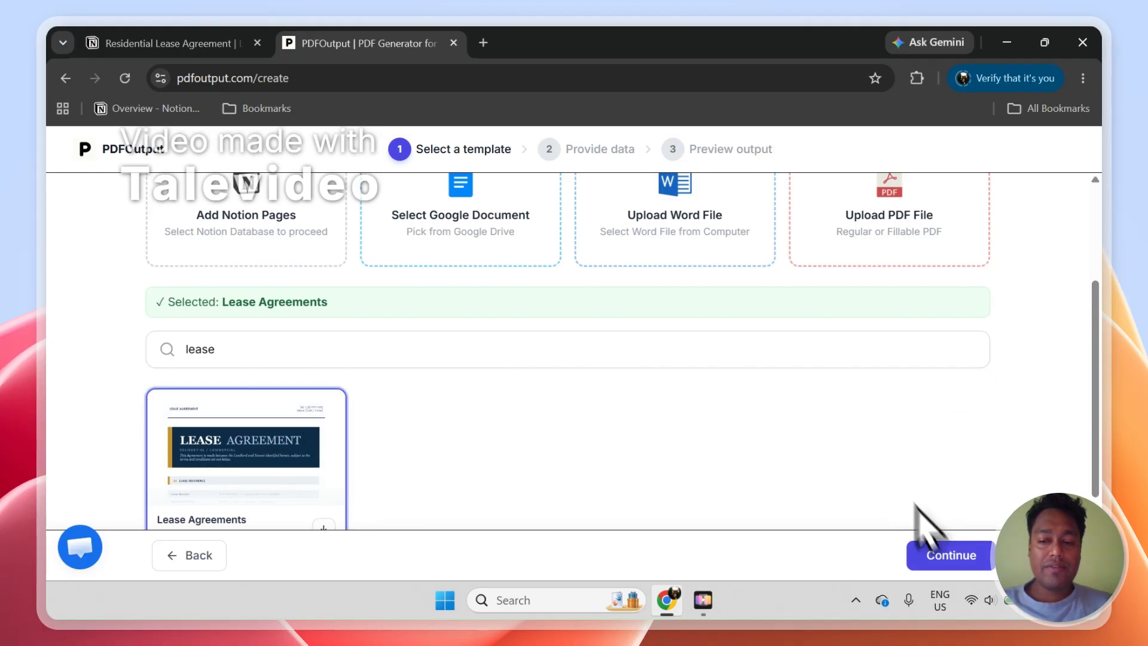
left_click(938, 555)
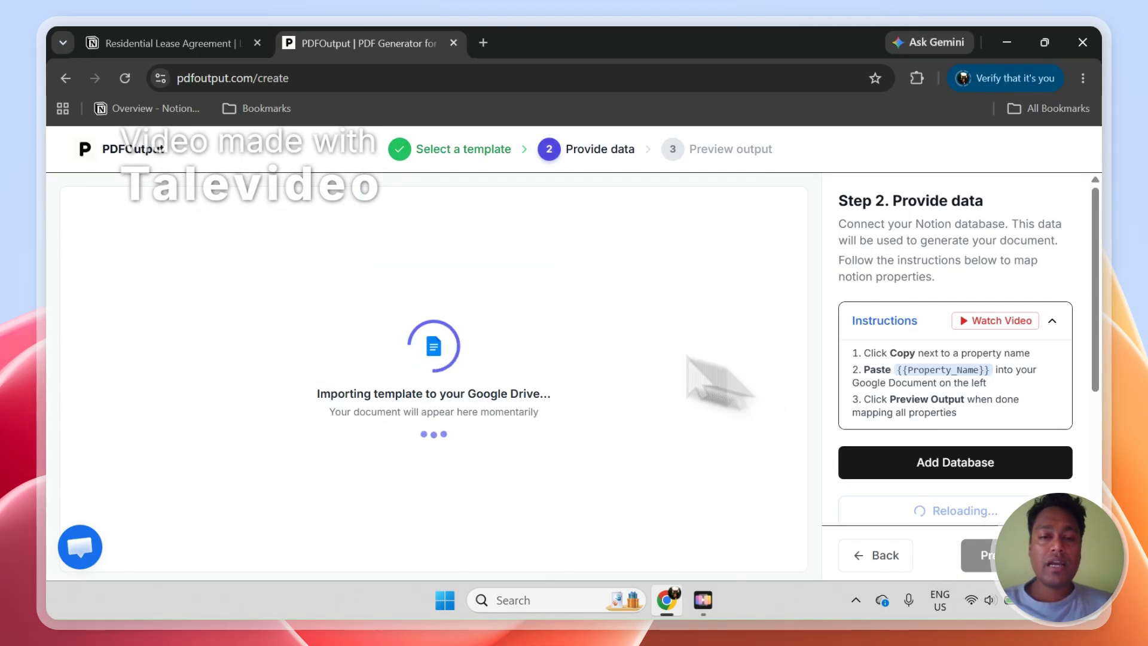
left_click(192, 41)
left_click(326, 46)
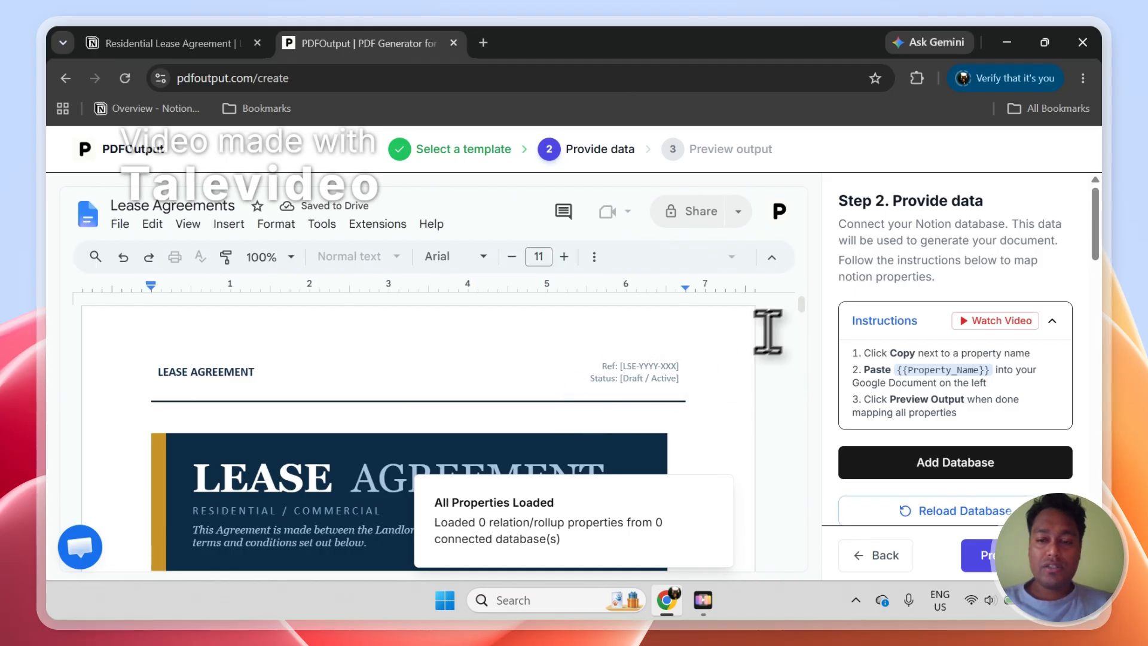
- Dismiss the properties notification and reload the list of available databases under Select Database
left_click(716, 491)
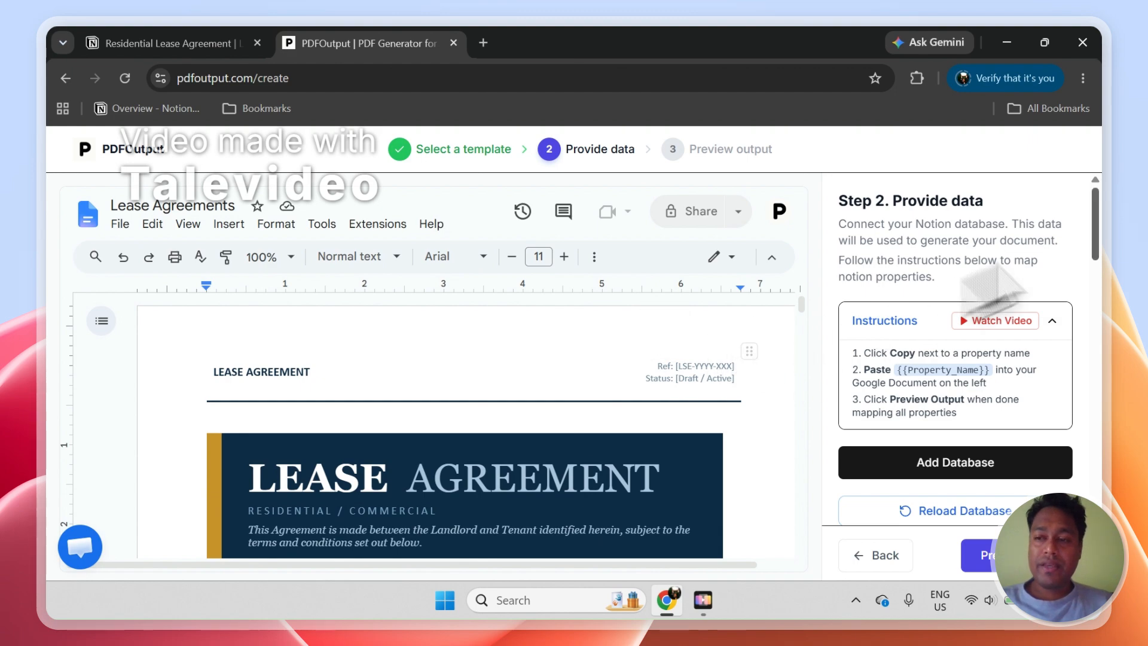
left_click_drag(1098, 201, 1082, 263)
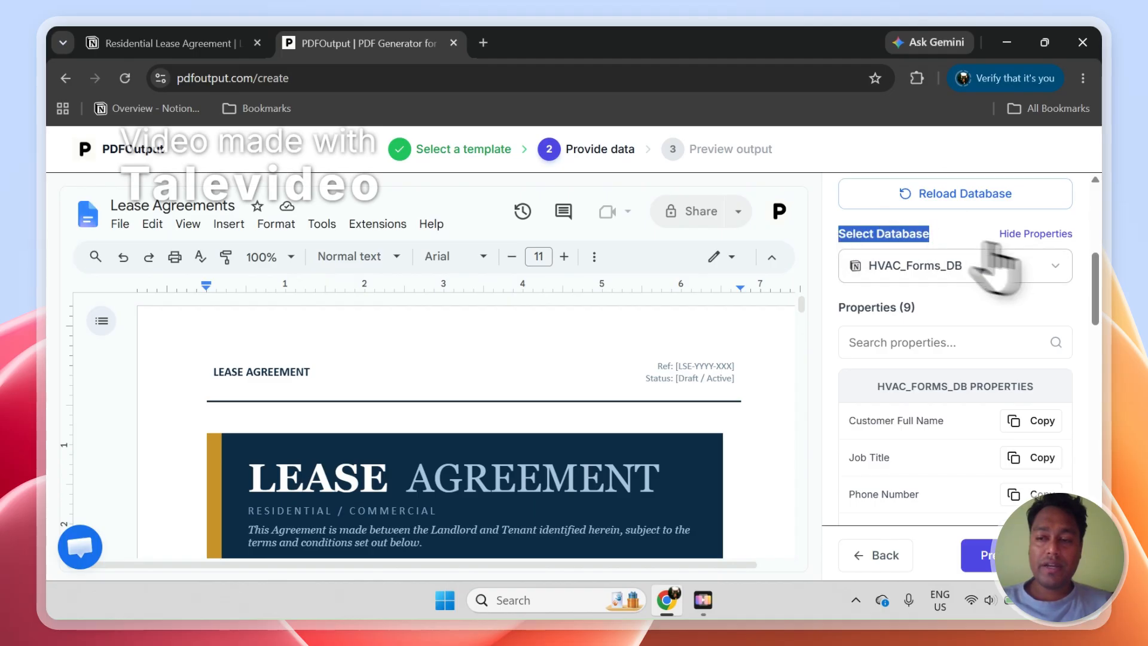
left_click(1048, 269)
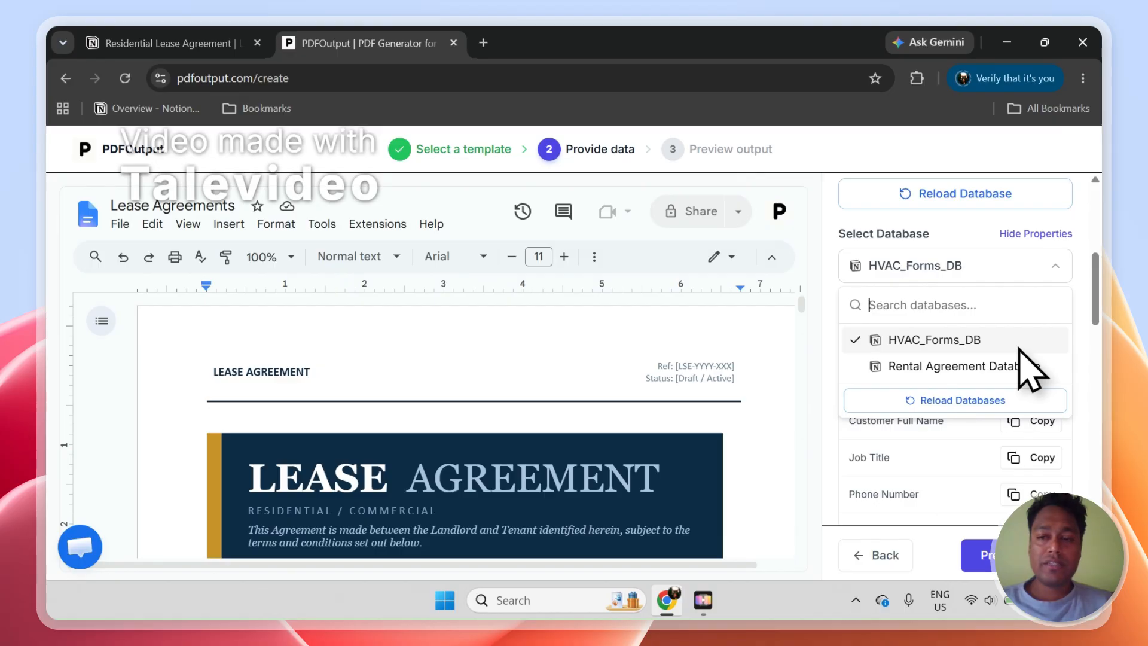
left_click(944, 401)
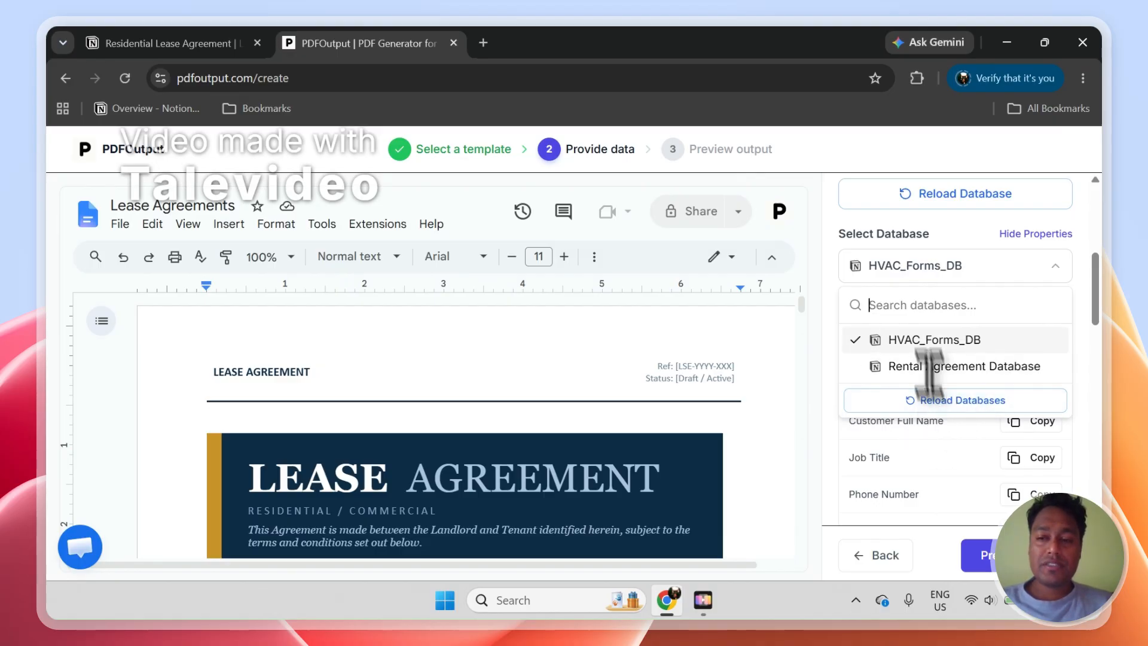
left_click(933, 402)
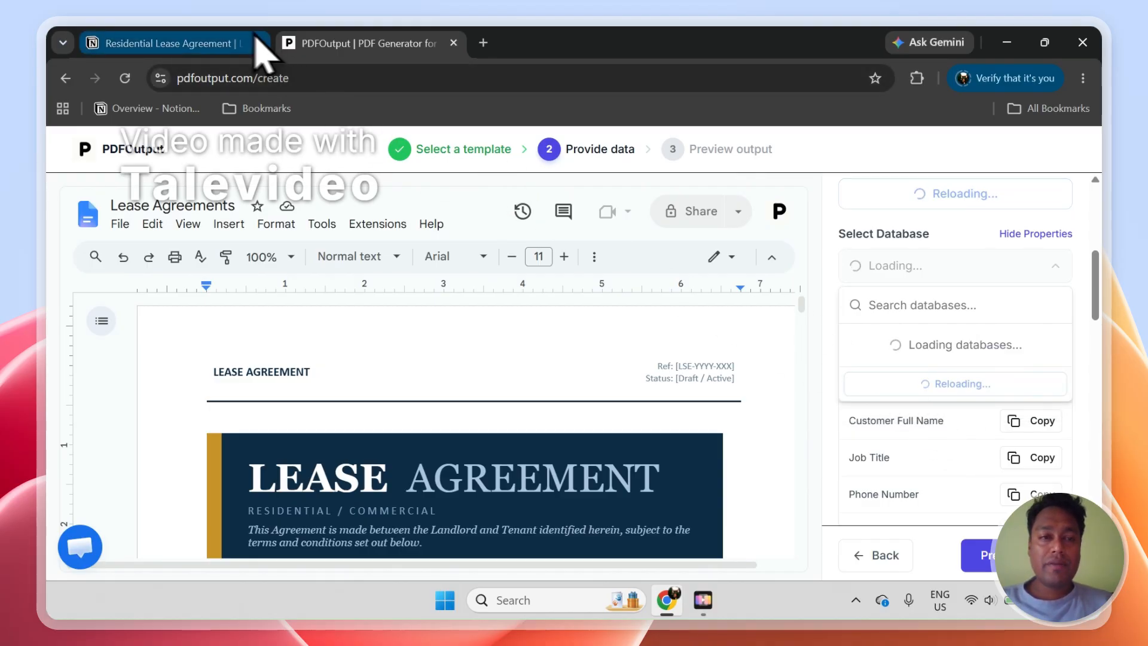
- Check the database name on the Notion lease page, search PDFOutput's databases for "Resde" and select the Residential Lease Agreement database
left_click(197, 43)
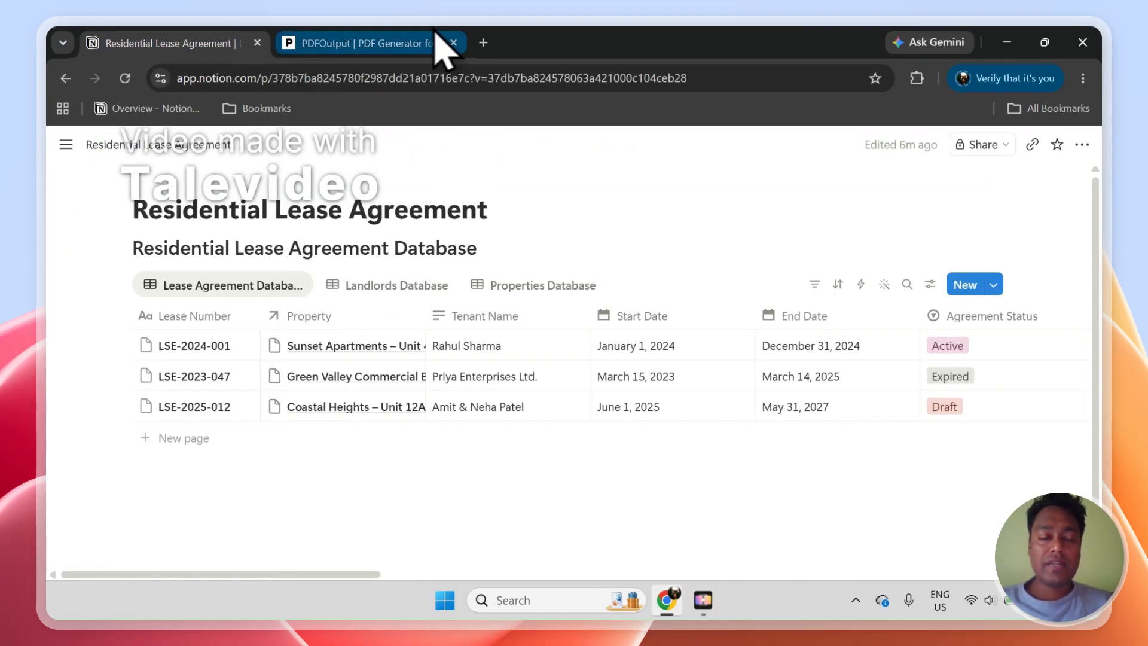
left_click(422, 46)
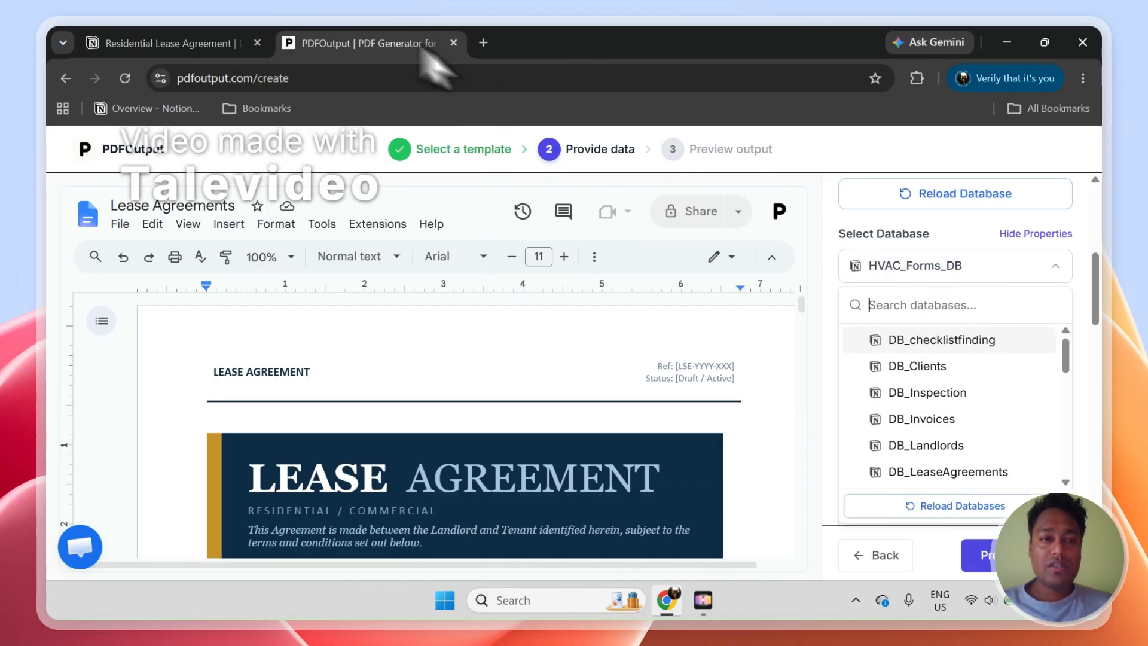
left_click(170, 44)
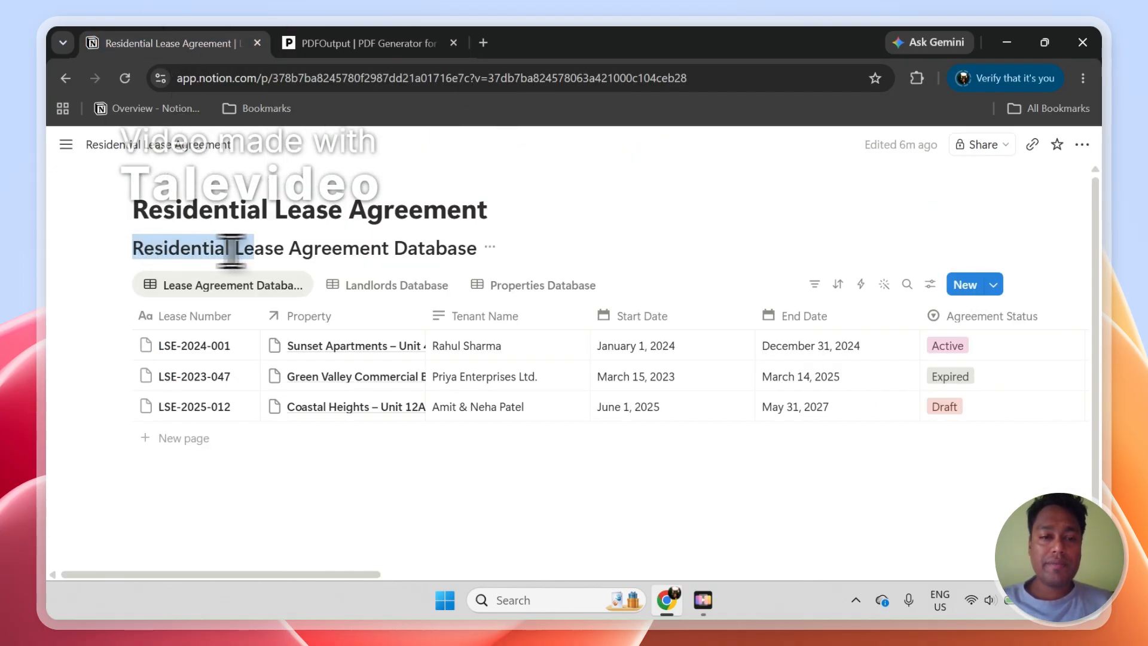
left_click(367, 43)
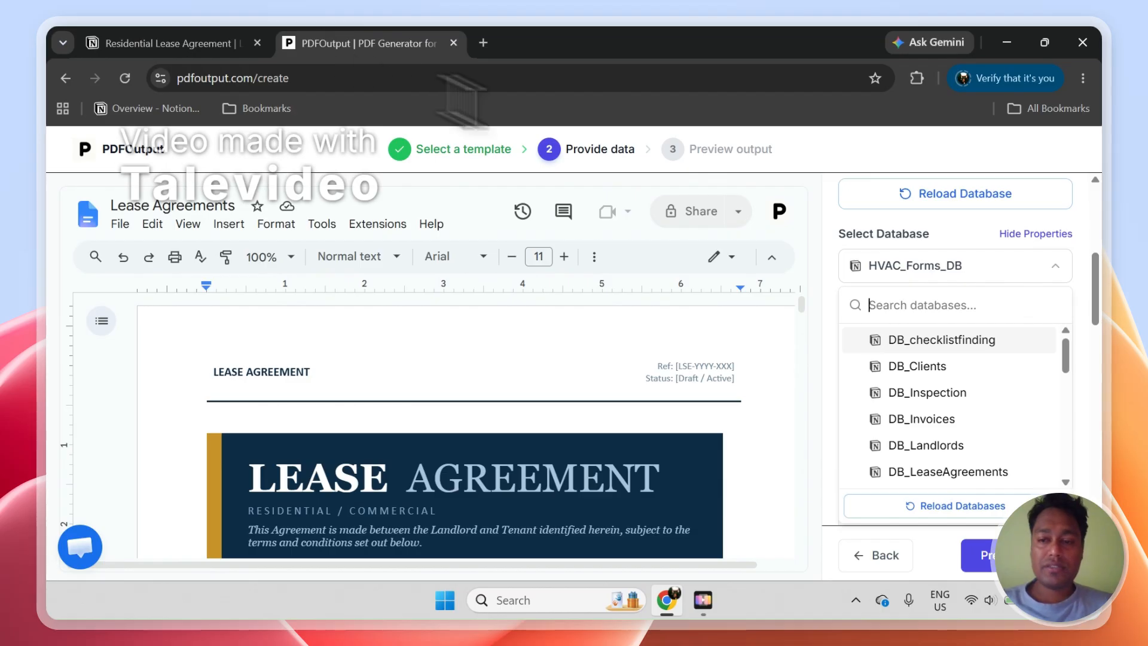
type("Resde")
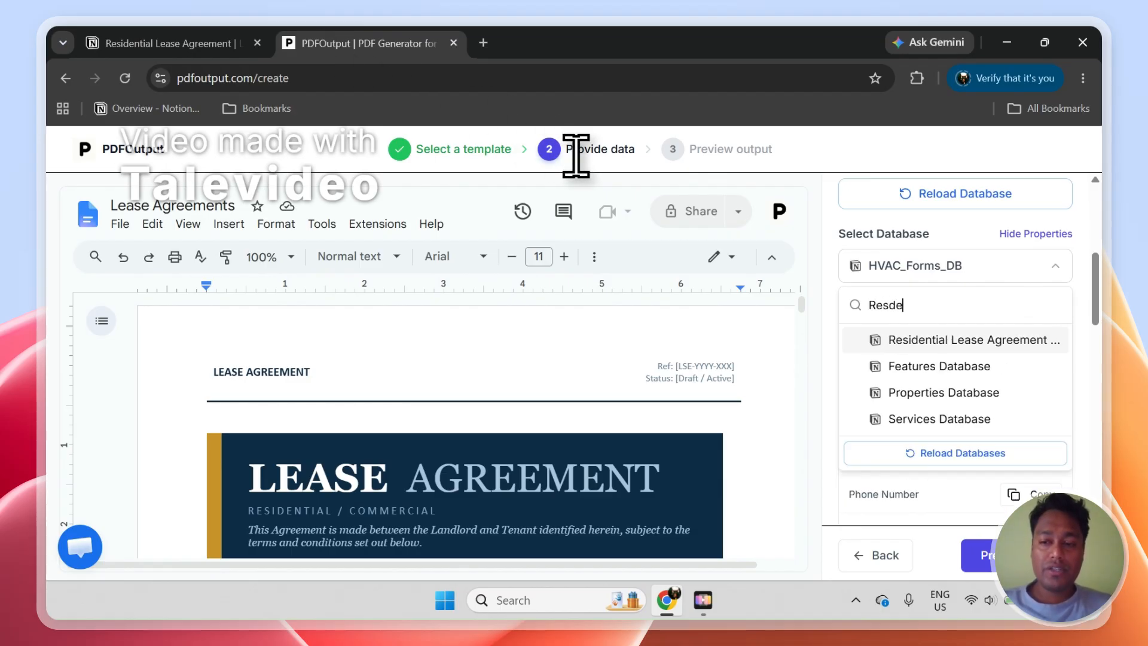
left_click(988, 347)
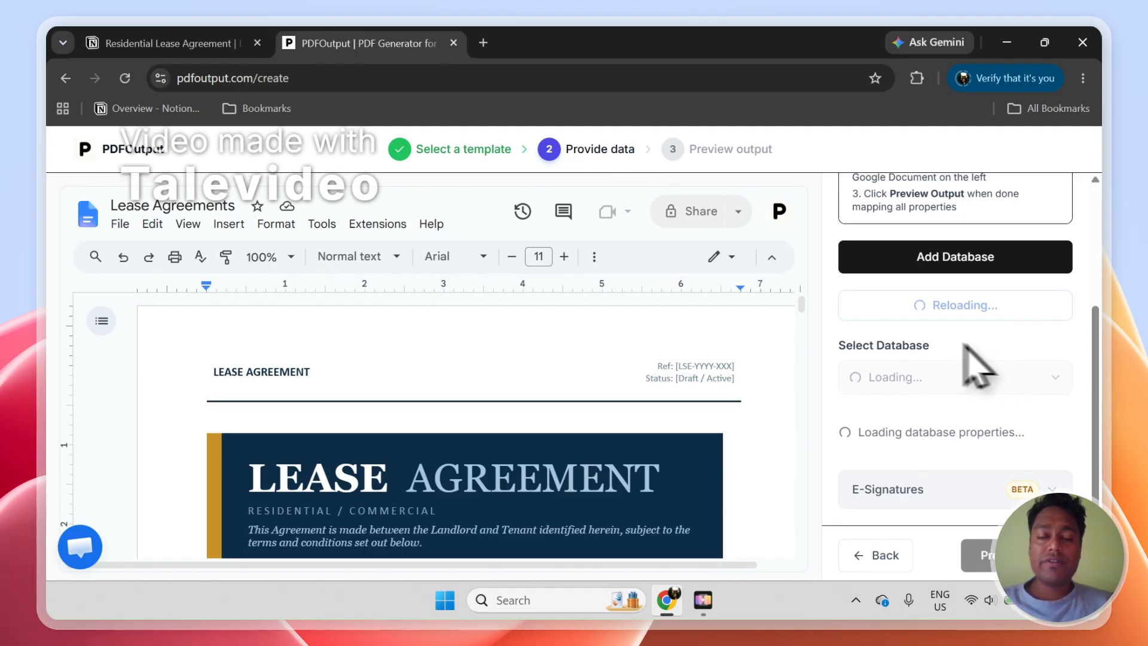
- Review the Landlords, Properties and Lease Agreement database views in Notion, including the columns of each table
left_click(133, 41)
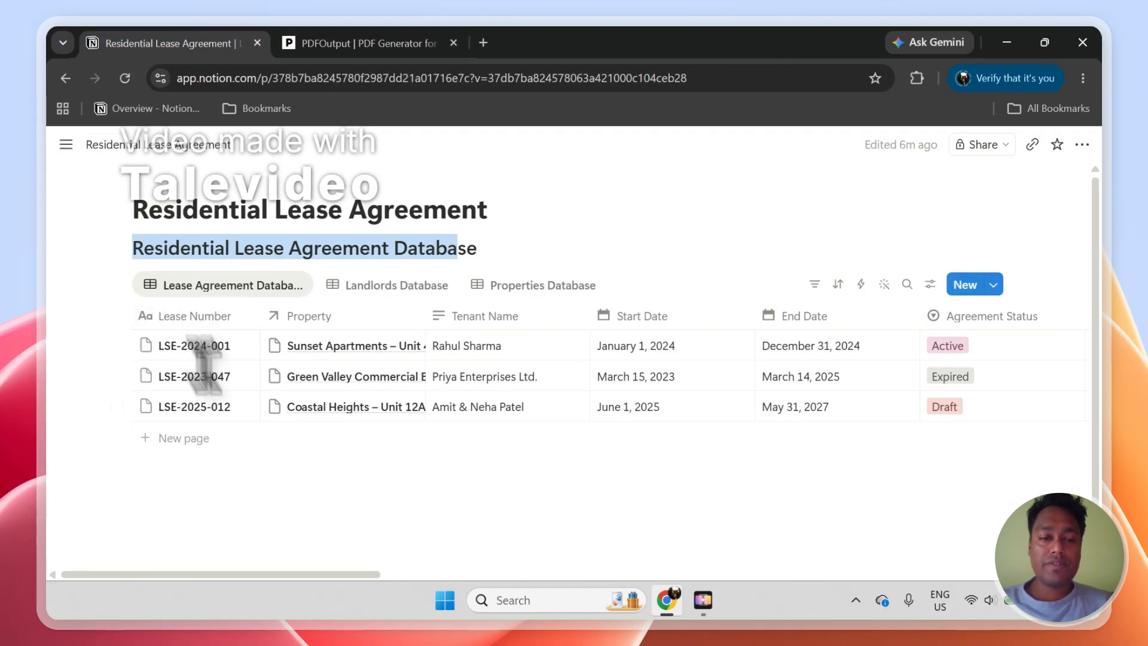
left_click(395, 286)
left_click(540, 285)
left_click(254, 286)
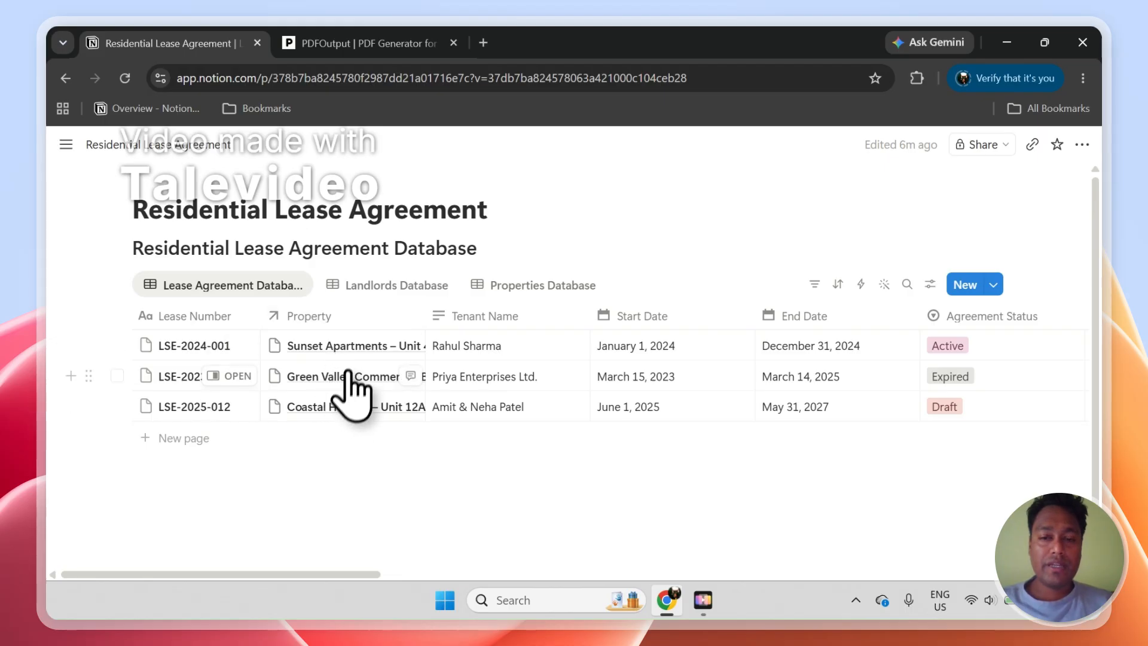
left_click_drag(364, 574, 277, 585)
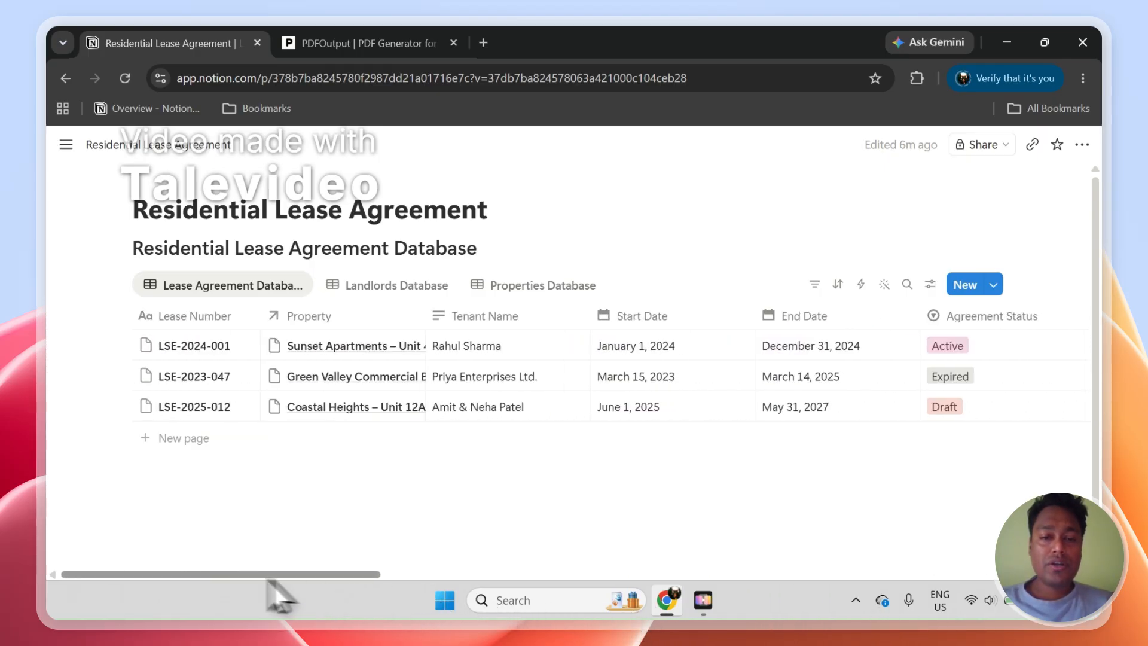
left_click(389, 286)
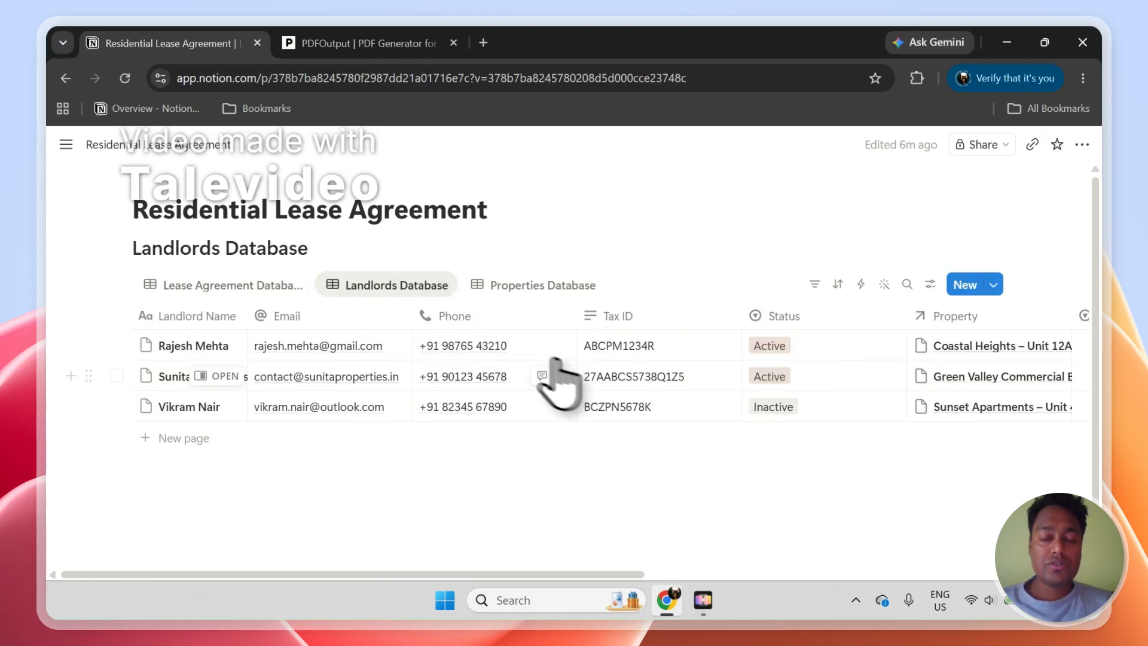
mouse_move(398, 574)
left_mouse_down()
mouse_move(490, 596)
mouse_move(741, 607)
mouse_move(392, 574)
left_mouse_up()
- Back in PDFOutput, search the properties for "Lease" and replace the Lease Number placeholder under Lease Reference with {{Lease Number}}
left_click(416, 45)
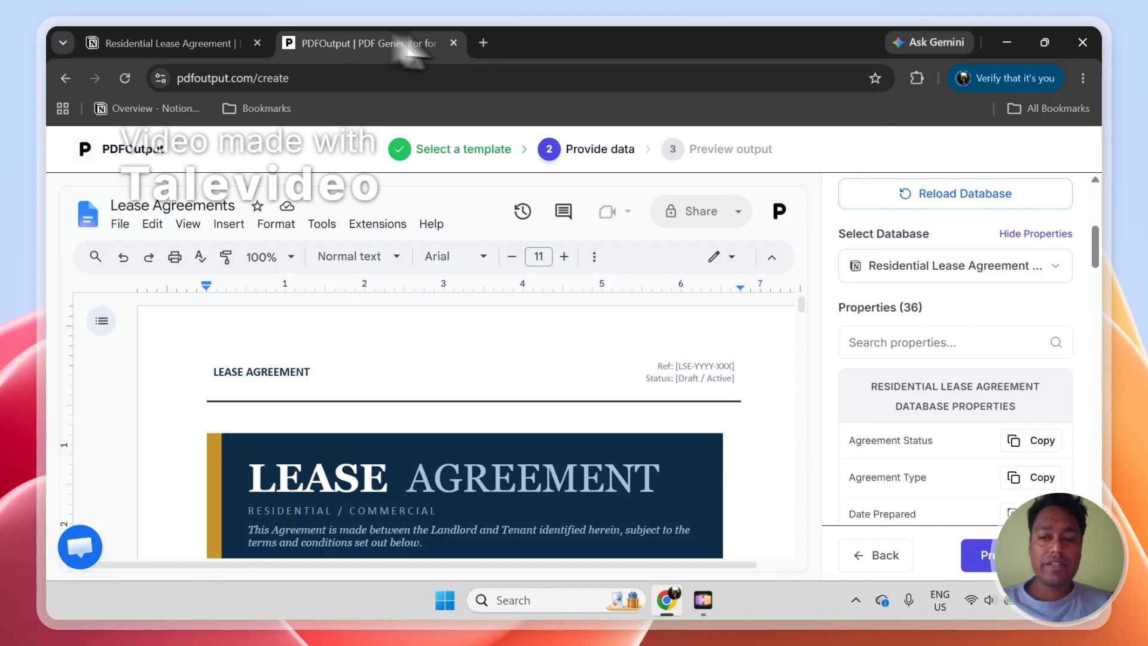
left_click_drag(1103, 257, 1102, 287)
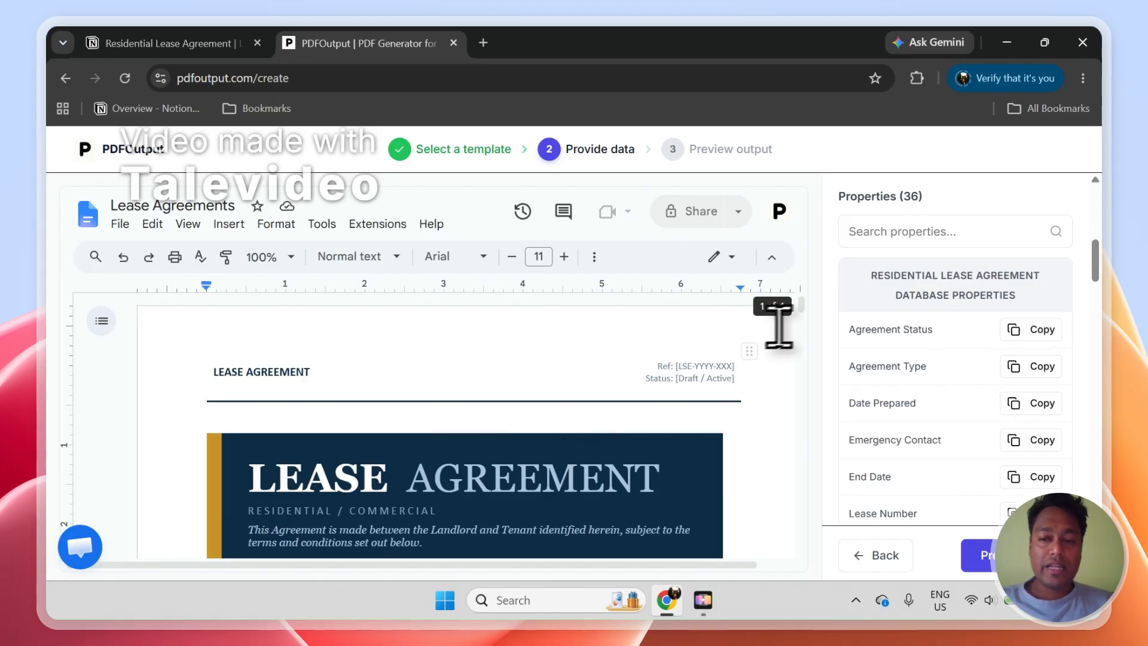
scroll(801, 317, "down", 2)
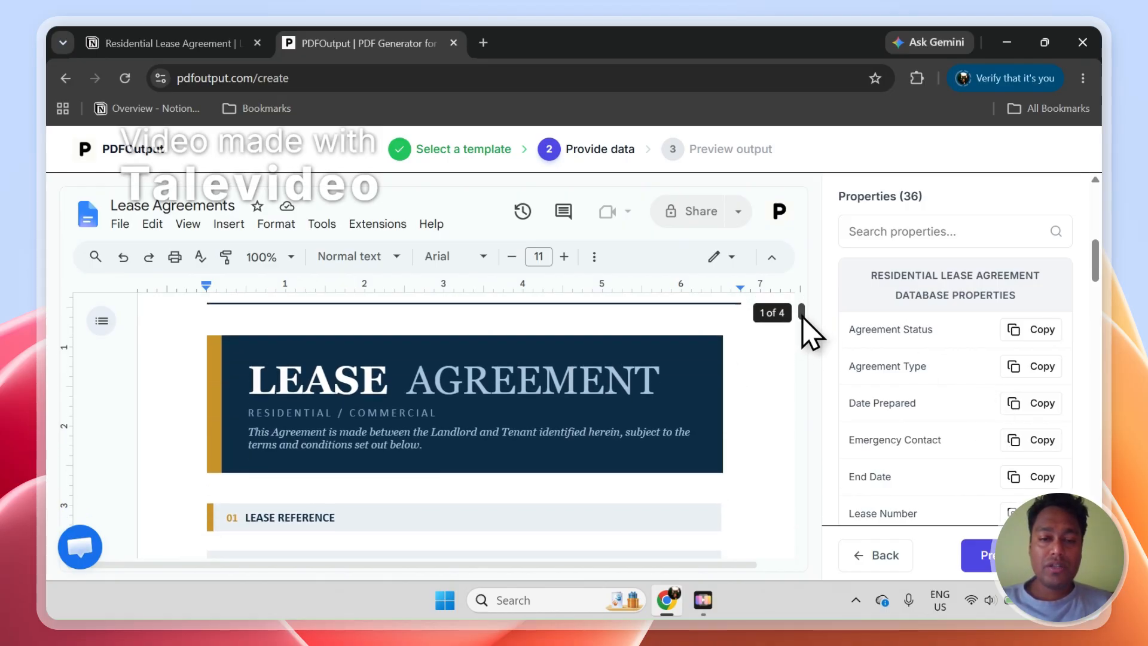
scroll(802, 325, "down", 2)
scroll(802, 324, "down", 1)
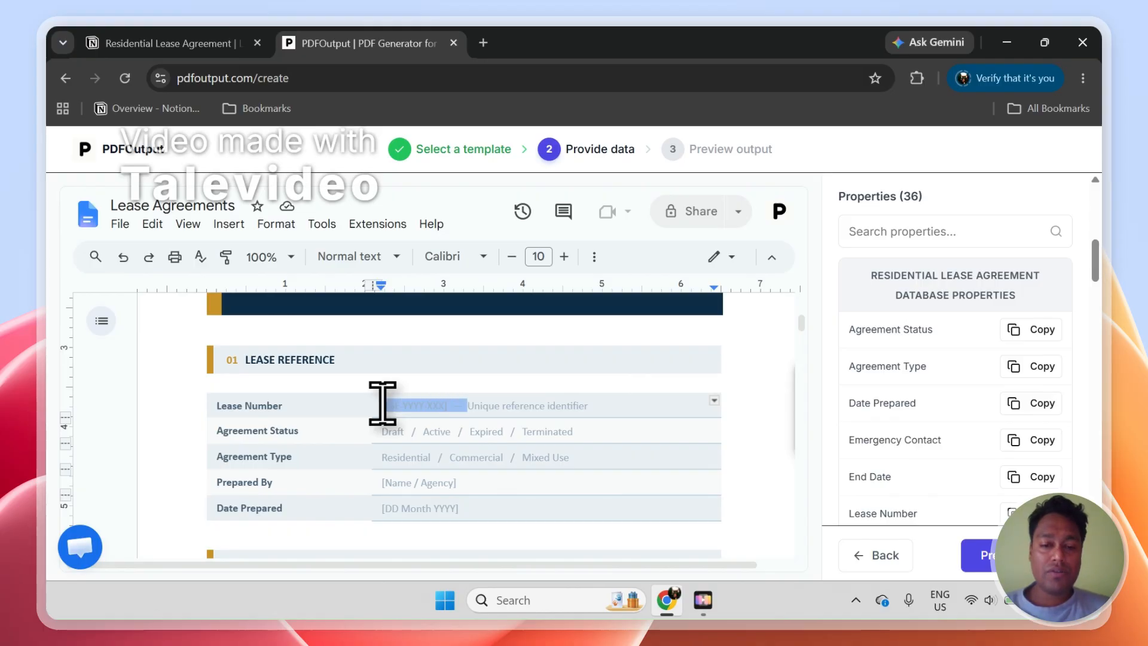
key("BackSpace")
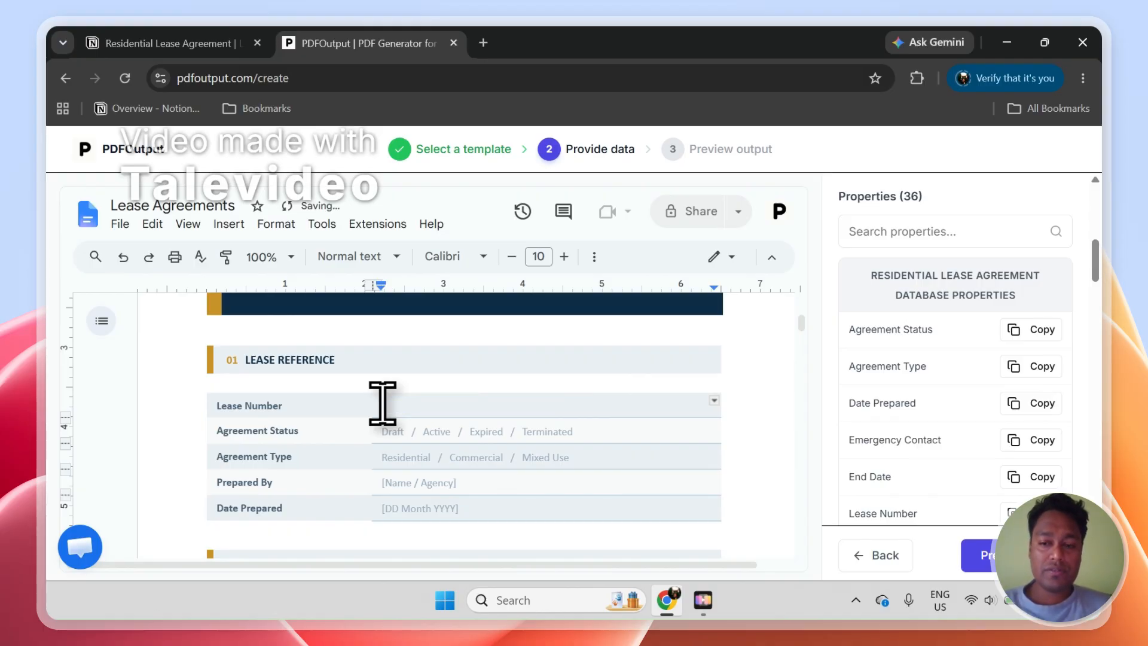
left_click(977, 231)
type("Lease")
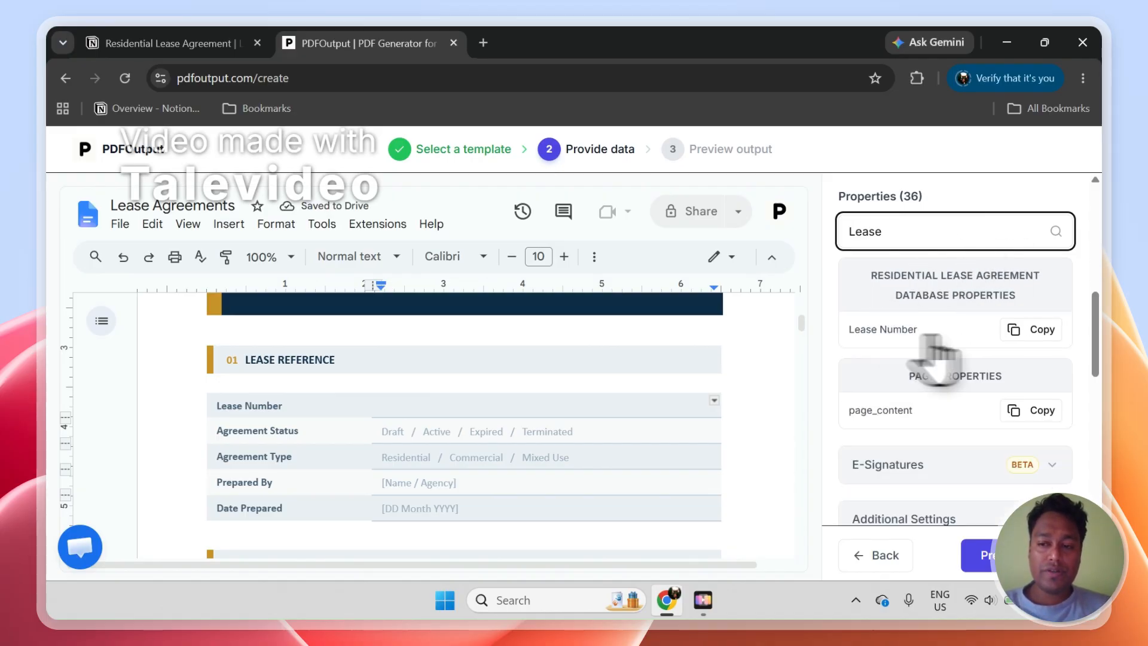
left_click(1032, 330)
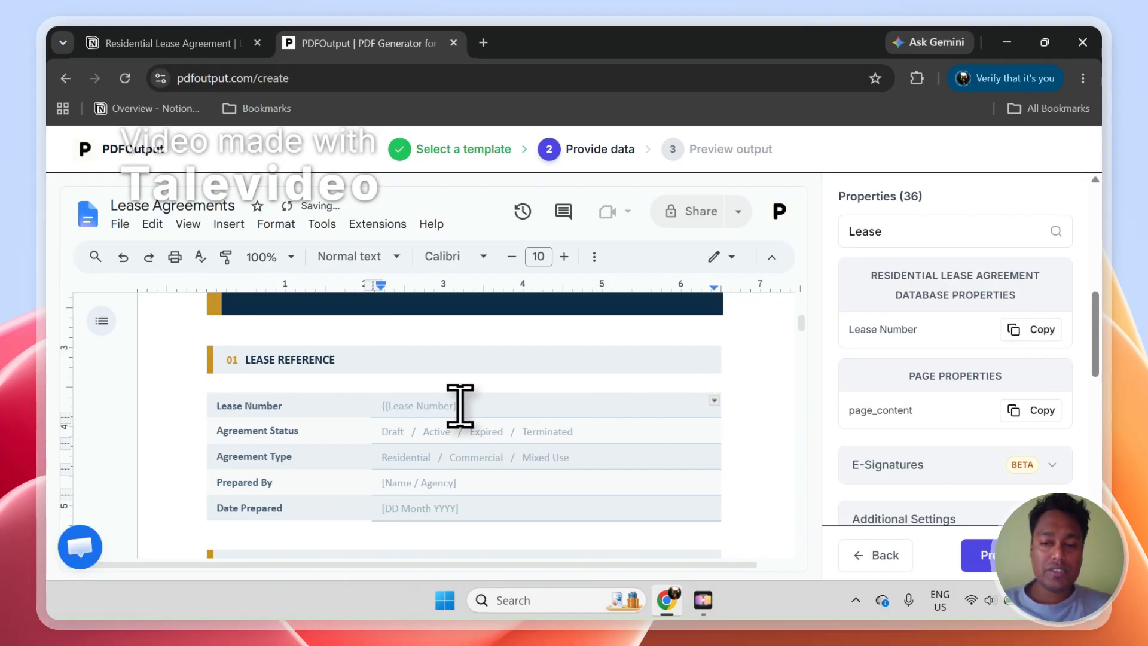
- Review the mapping instructions, search the properties for "Status" and replace the Agreement Status placeholder with {{Agreement Status}}
scroll(1099, 328, "up", 5)
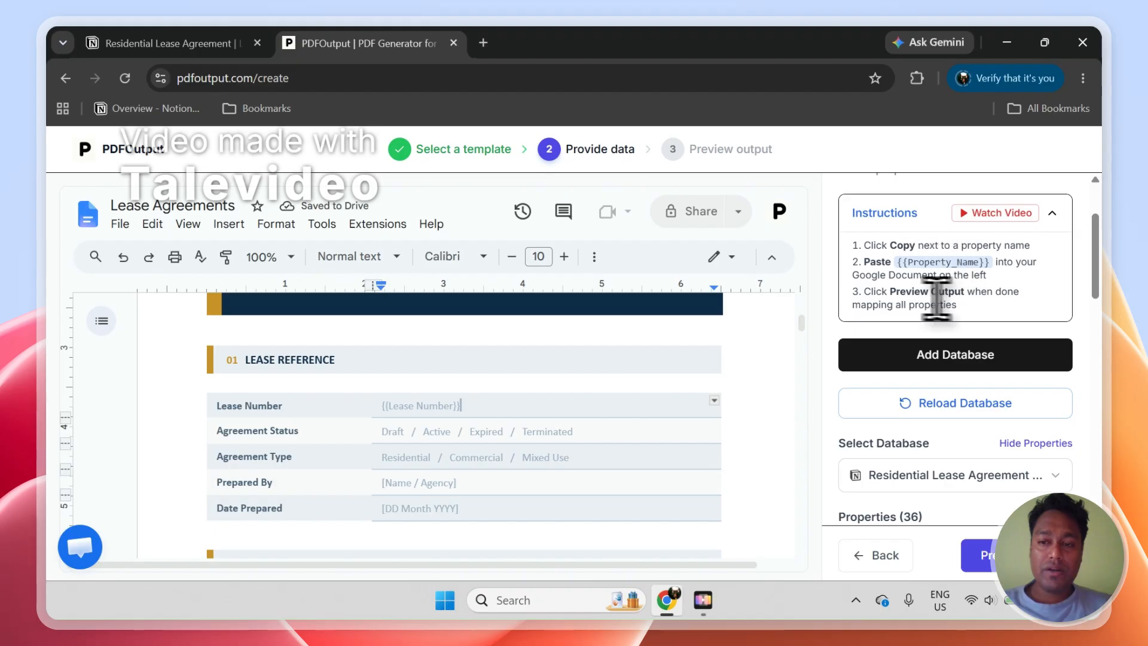
left_click_drag(882, 245, 899, 258)
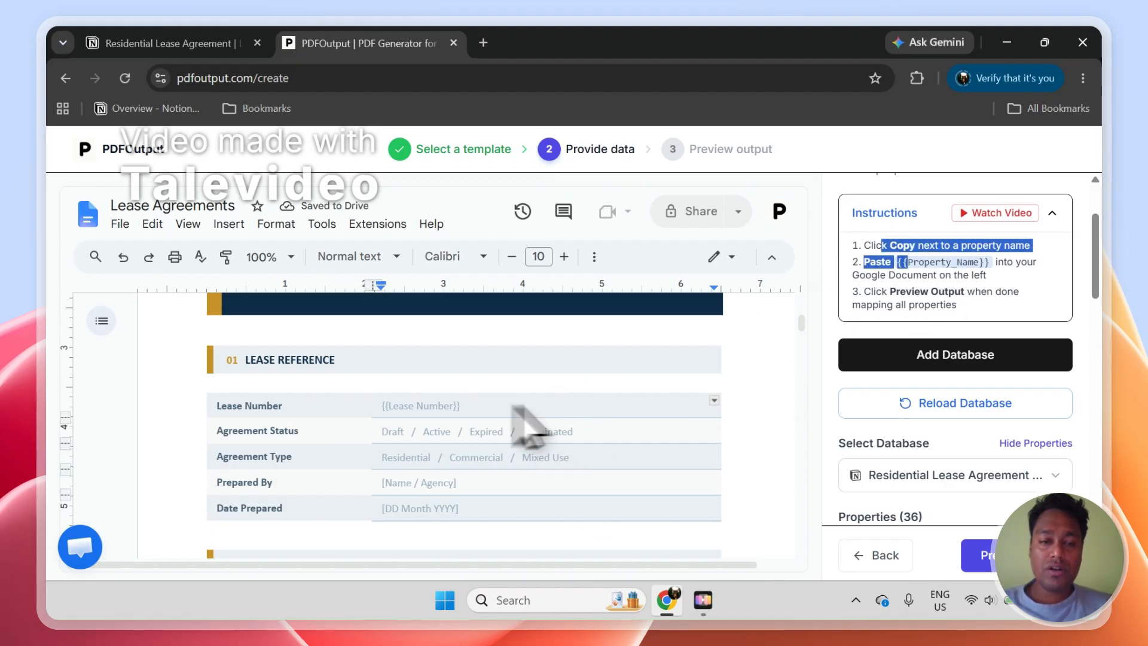
scroll(1101, 335, "down", 3)
scroll(1107, 320, "down", 1)
left_click(980, 326)
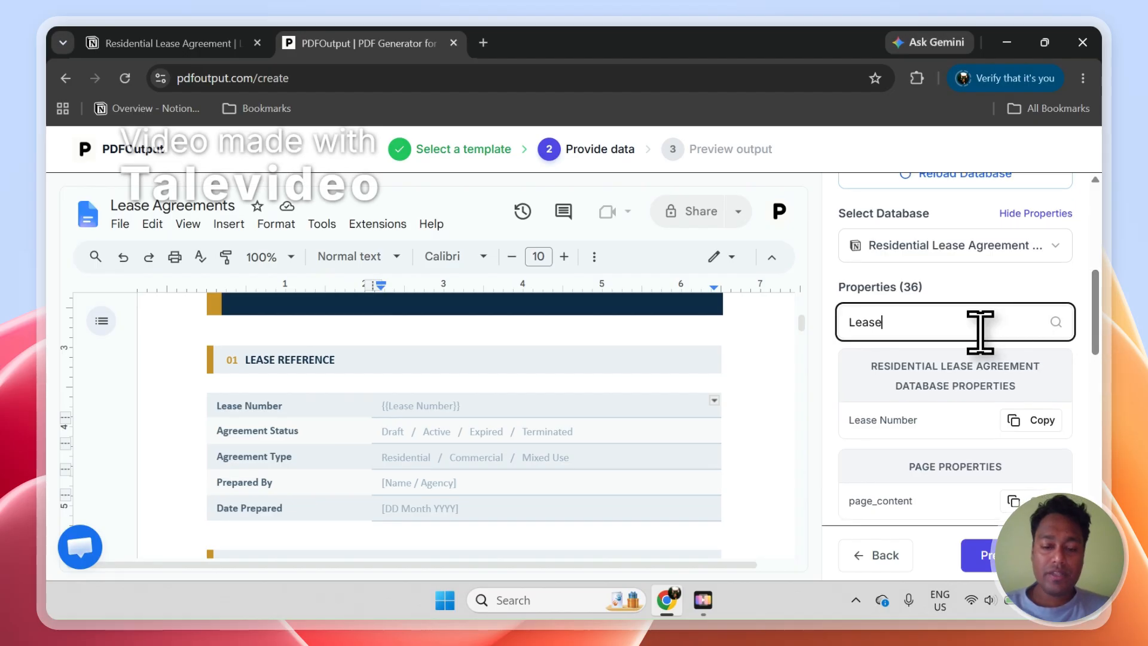
key("ctrl+a")
type("Stat")
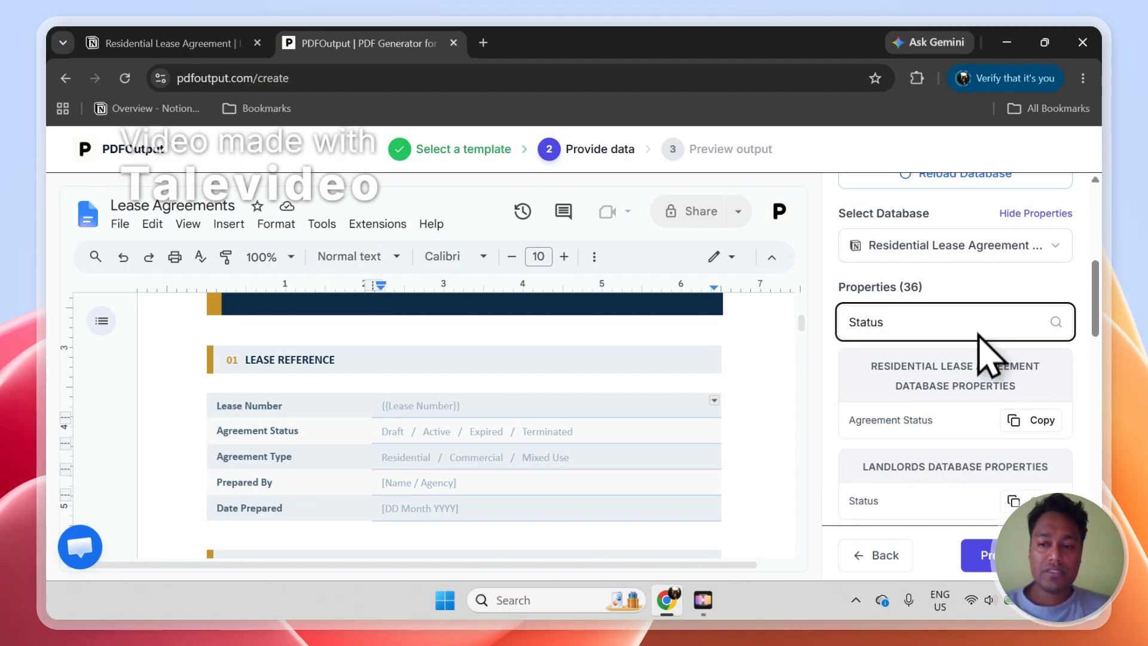
left_click(1037, 430)
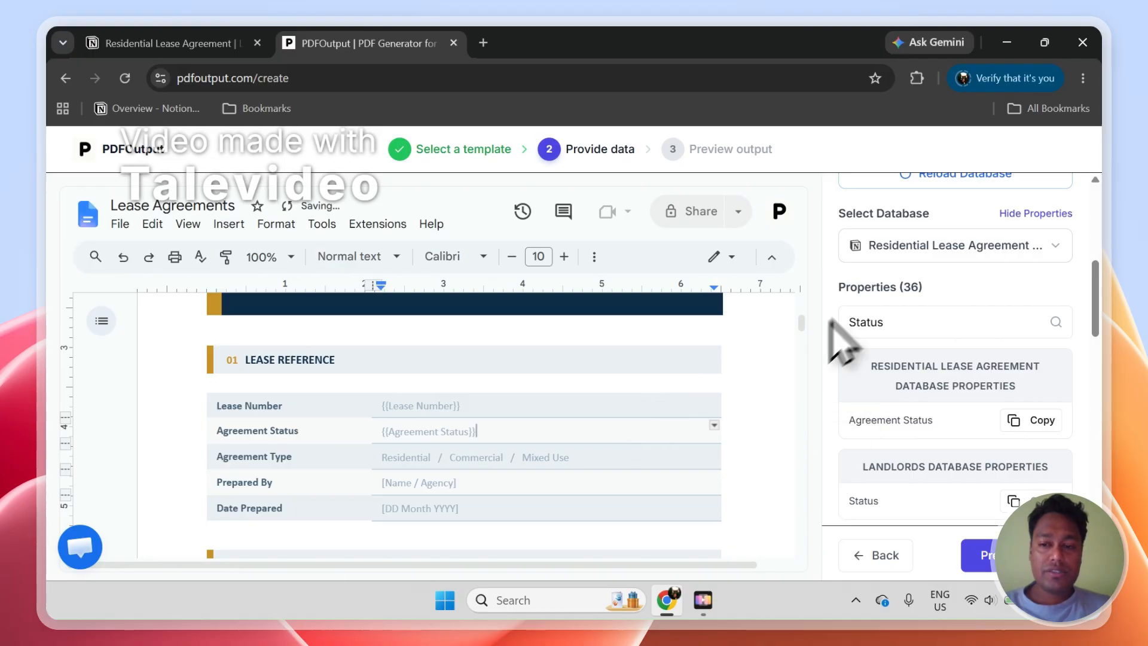
- Search the properties for "Agree" and replace the Agreement Type options in the Lease Reference table with {{Agreement Type}}
left_click(891, 321)
key("ctrl+a")
type("Ag")
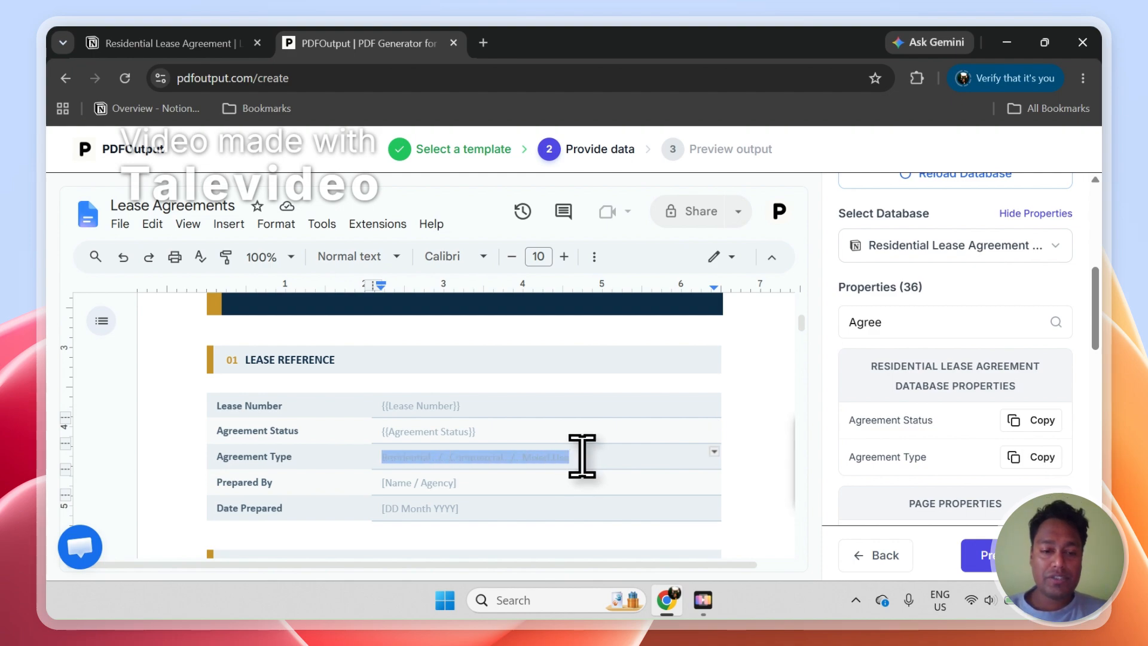
key("ctrl+v")
- Search the properties for "Prepa" and replace the Prepared By and Date Prepared placeholders with {{Prepared By}} and {{Date Prepared}}
left_click(953, 326)
key("ctrl+a")
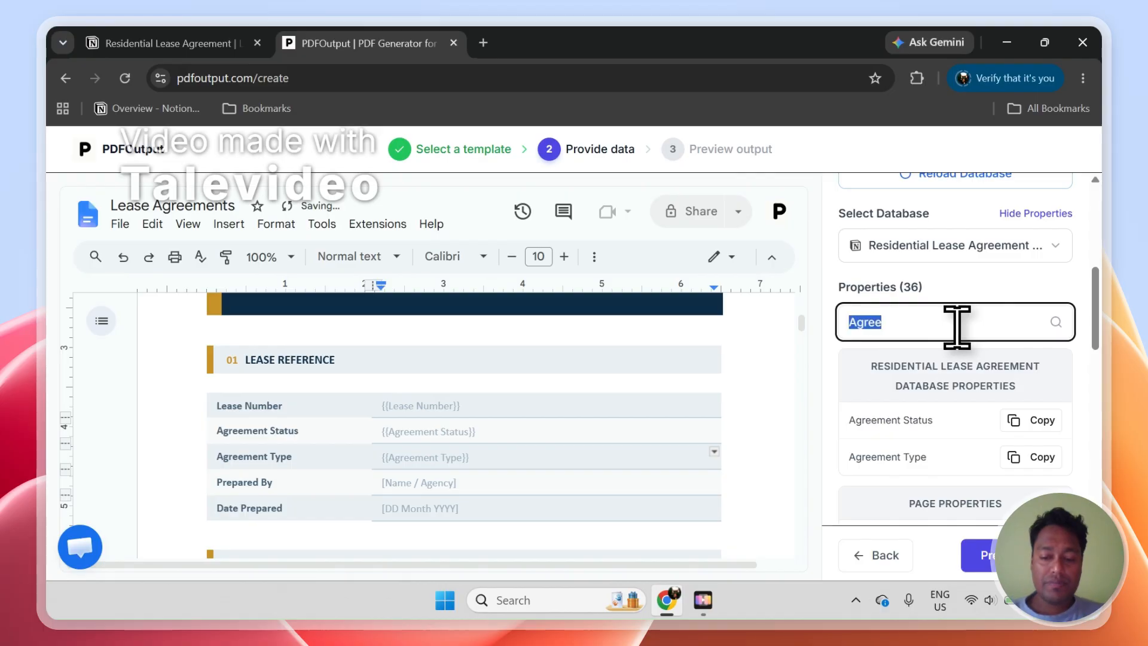
type("Prepa")
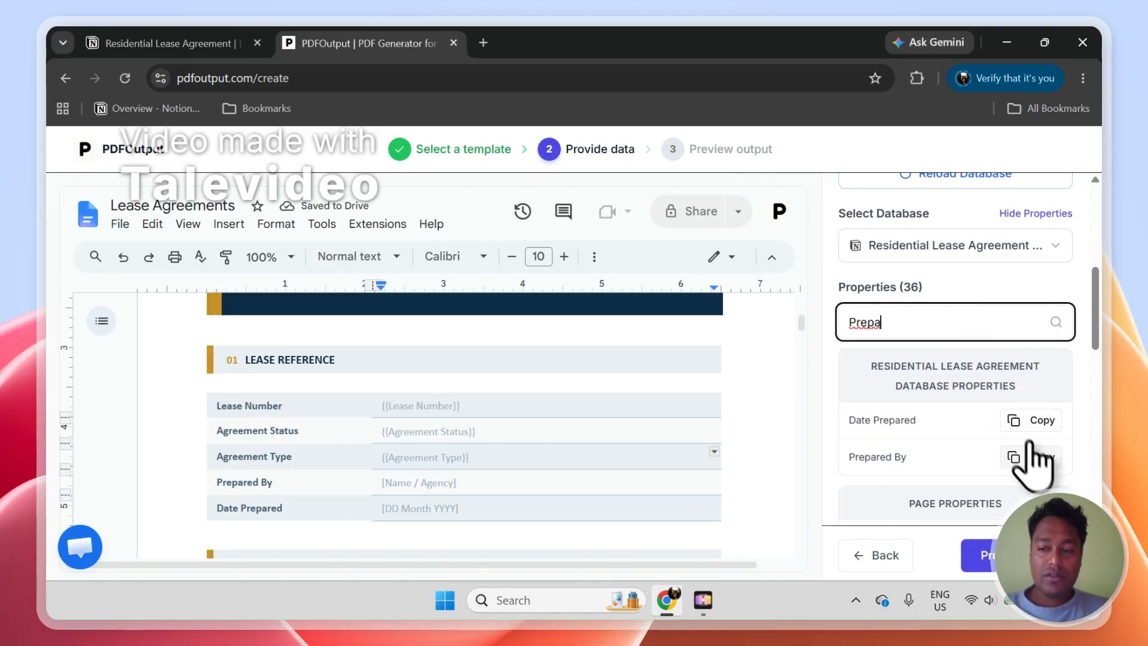
left_click(1033, 458)
left_click(606, 481)
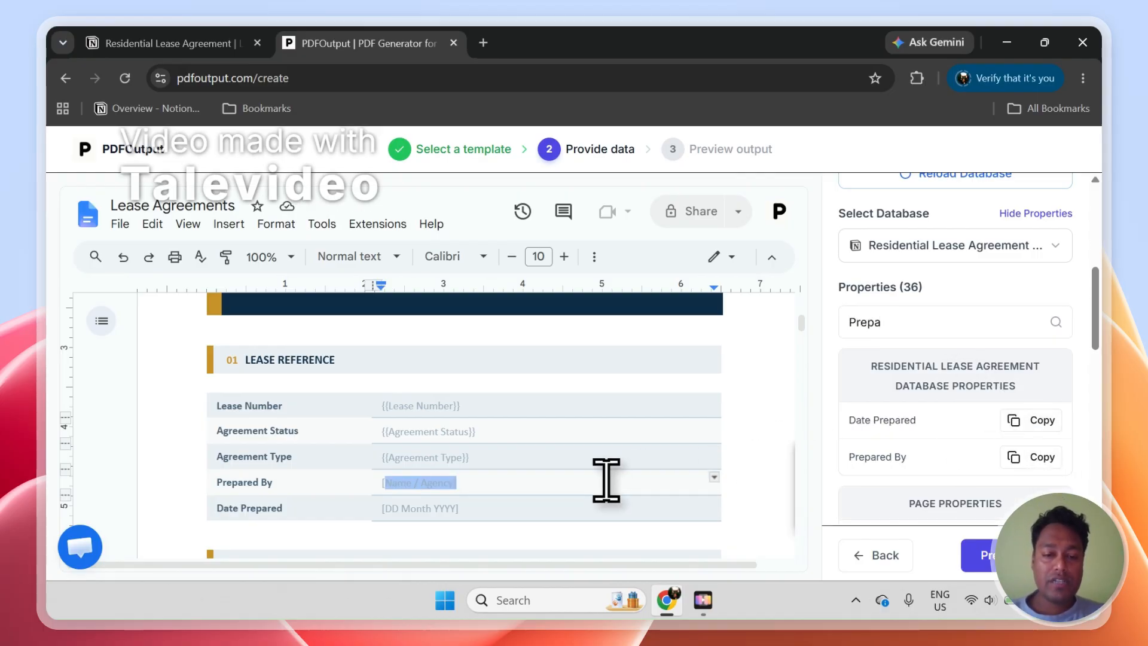
left_click(980, 335)
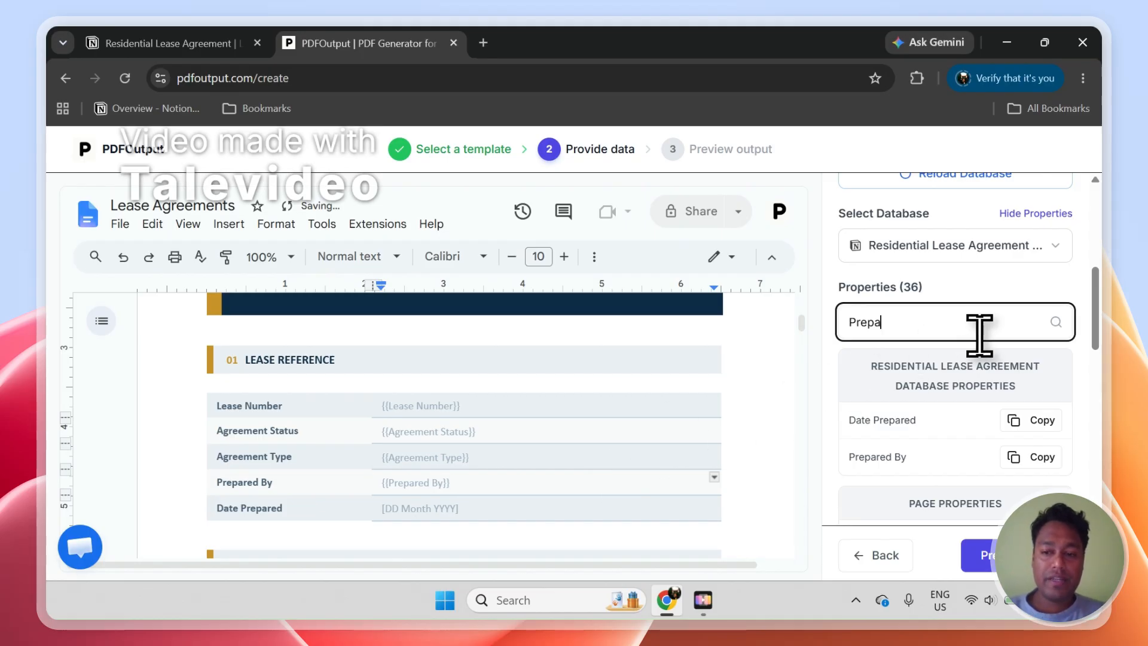
left_click(1025, 422)
left_click(618, 509)
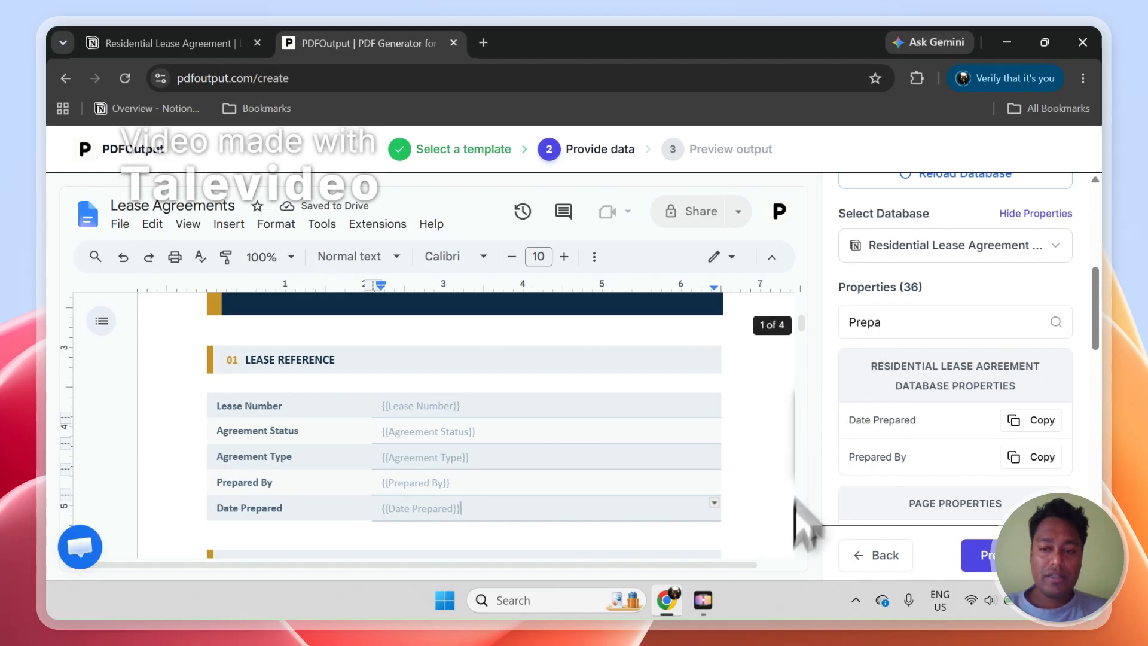
- Go to The Parties section of the lease template and search the properties for "Land"
scroll(805, 347, "down", 3)
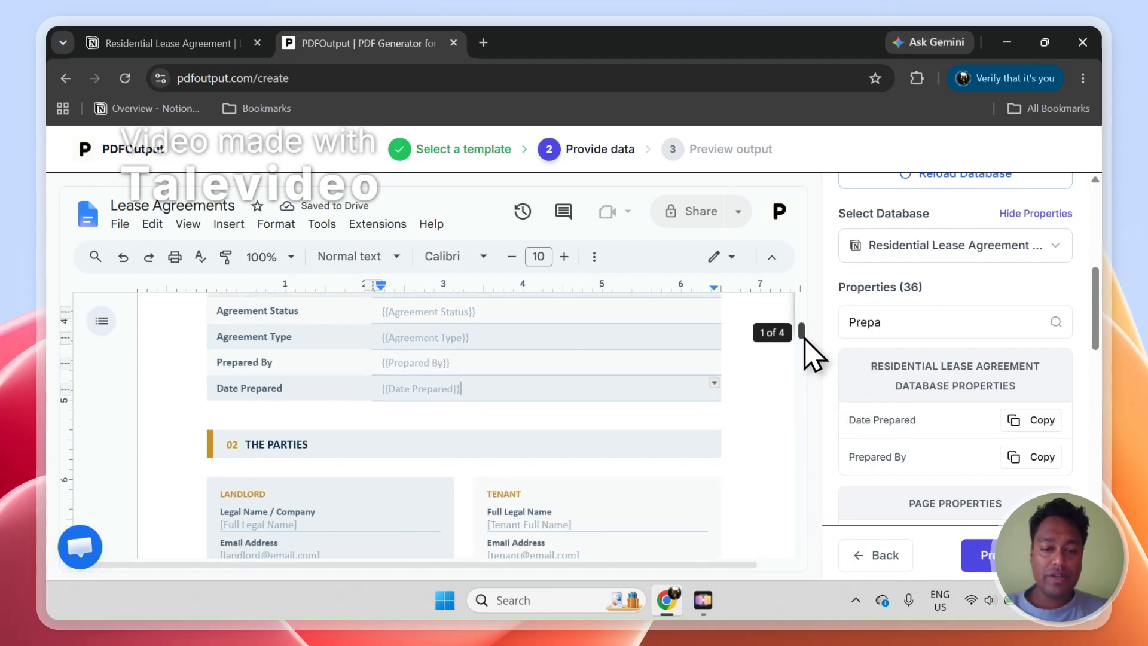
scroll(807, 352, "down", 3)
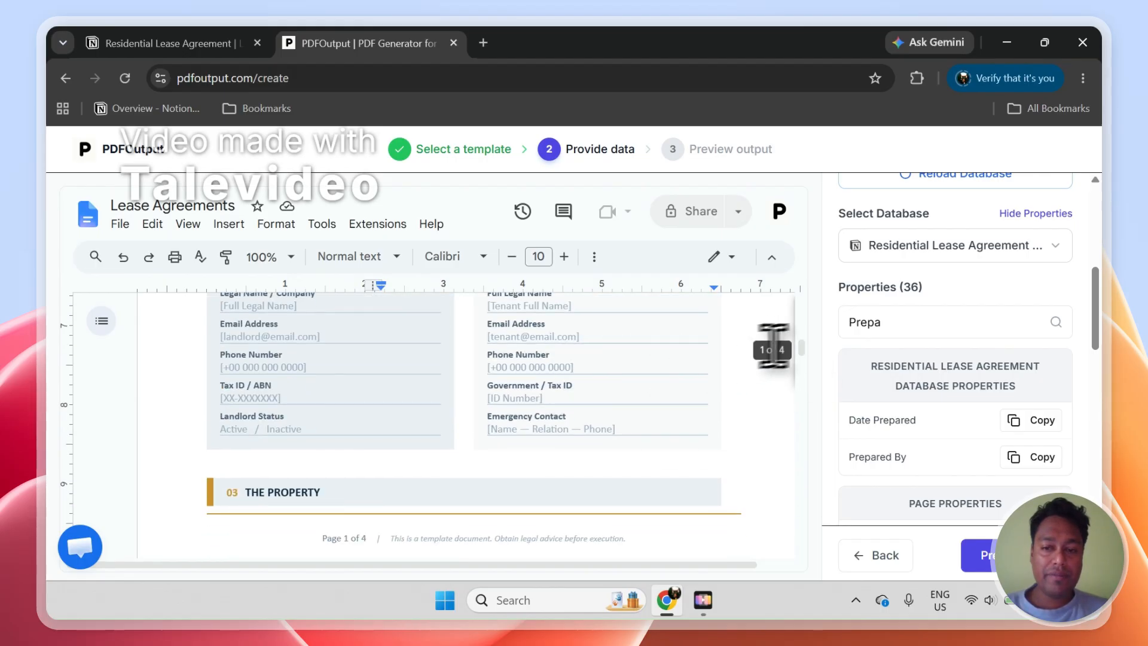
scroll(805, 359, "up", 1)
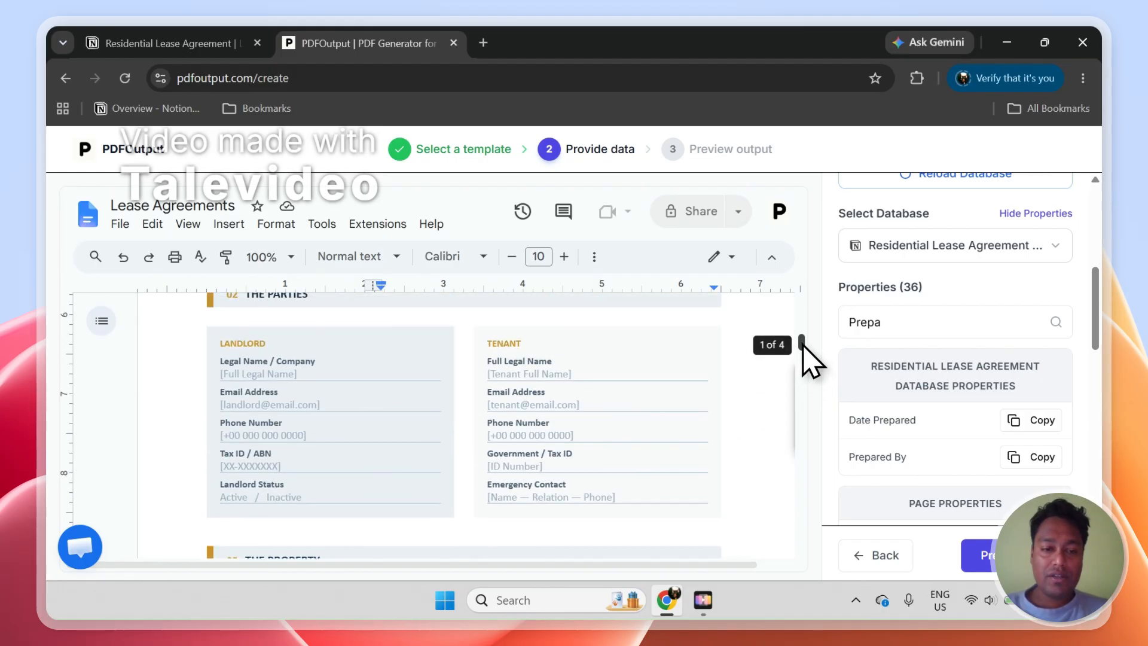
left_click(323, 378)
left_click(554, 379)
left_click(920, 316)
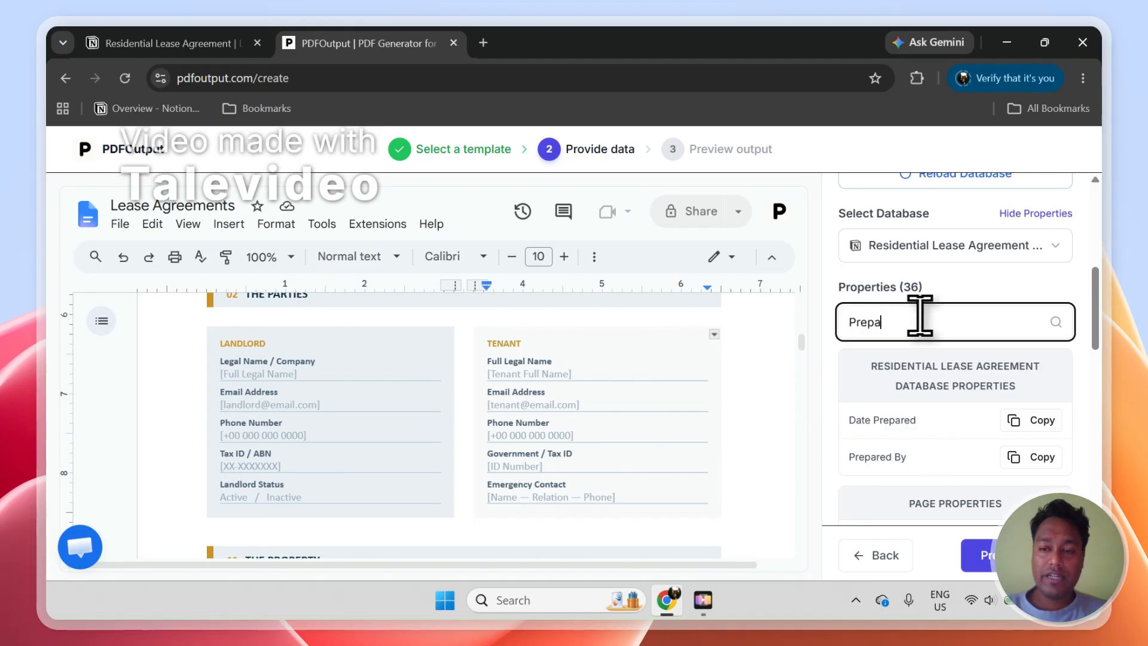
type("Land")
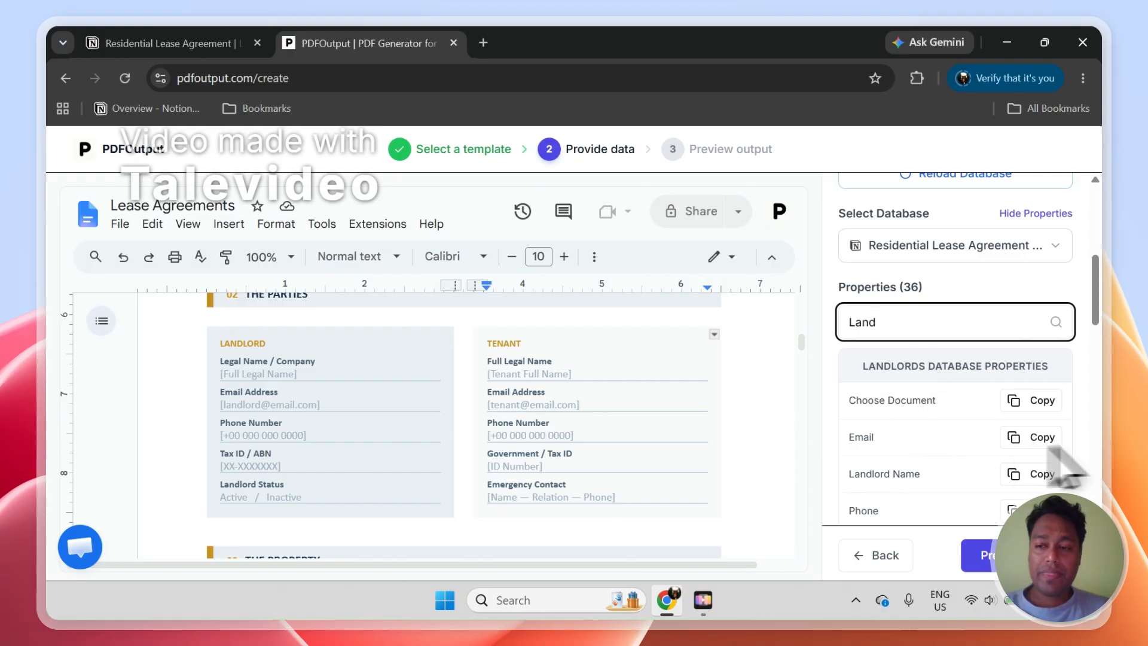
- Check the Landlords Database in Notion, and in PDFOutput replace the landlord's Legal Name / Company placeholder with {{Landlords Database::Landlord Name}}
scroll(1107, 335, "down", 2)
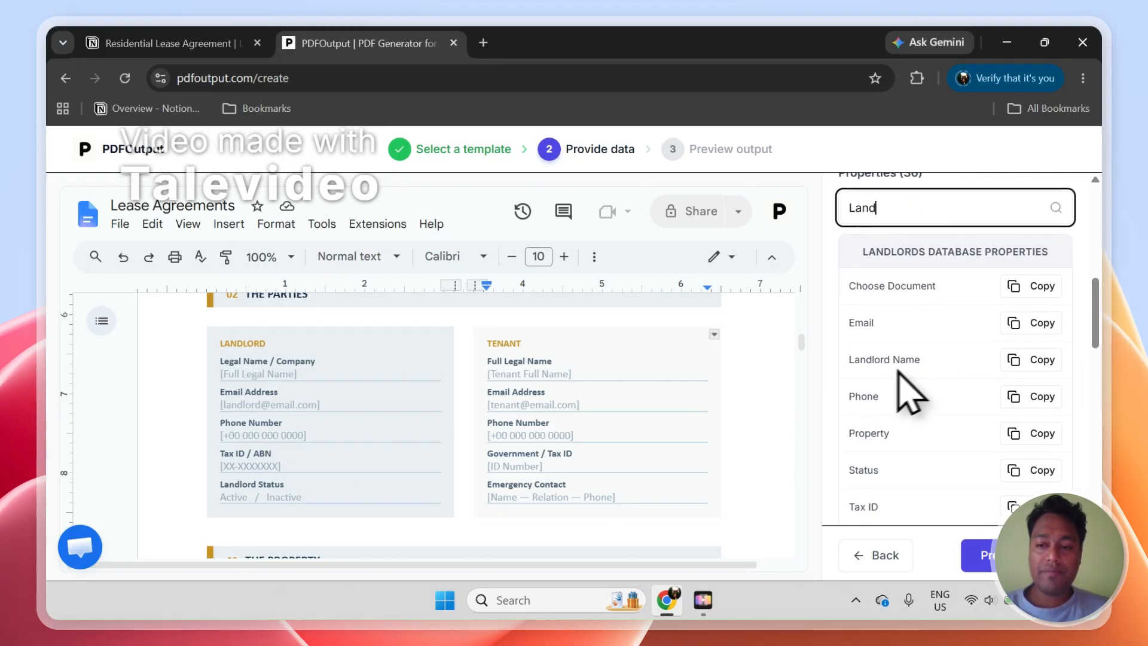
left_click_drag(899, 372, 886, 370)
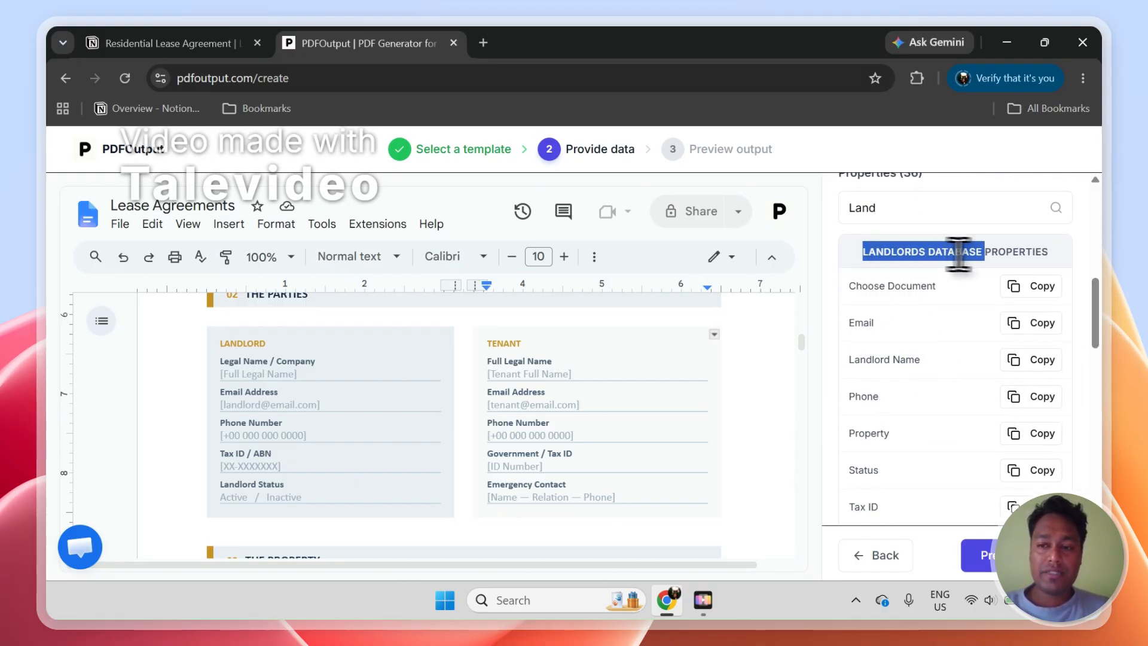
left_click(224, 42)
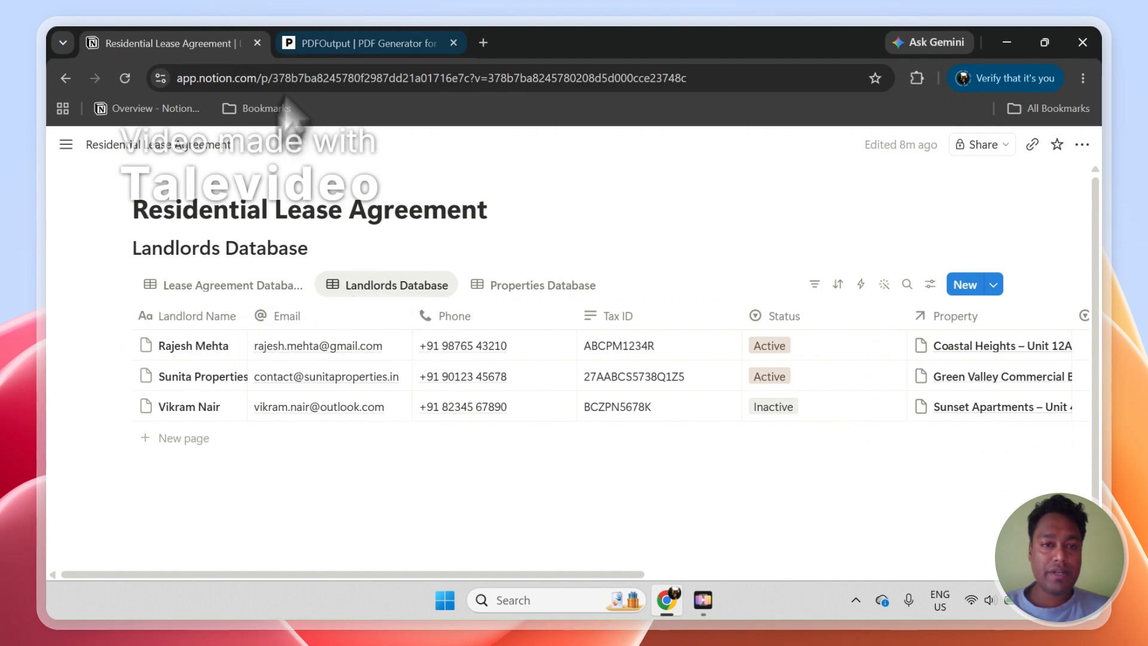
left_click(353, 43)
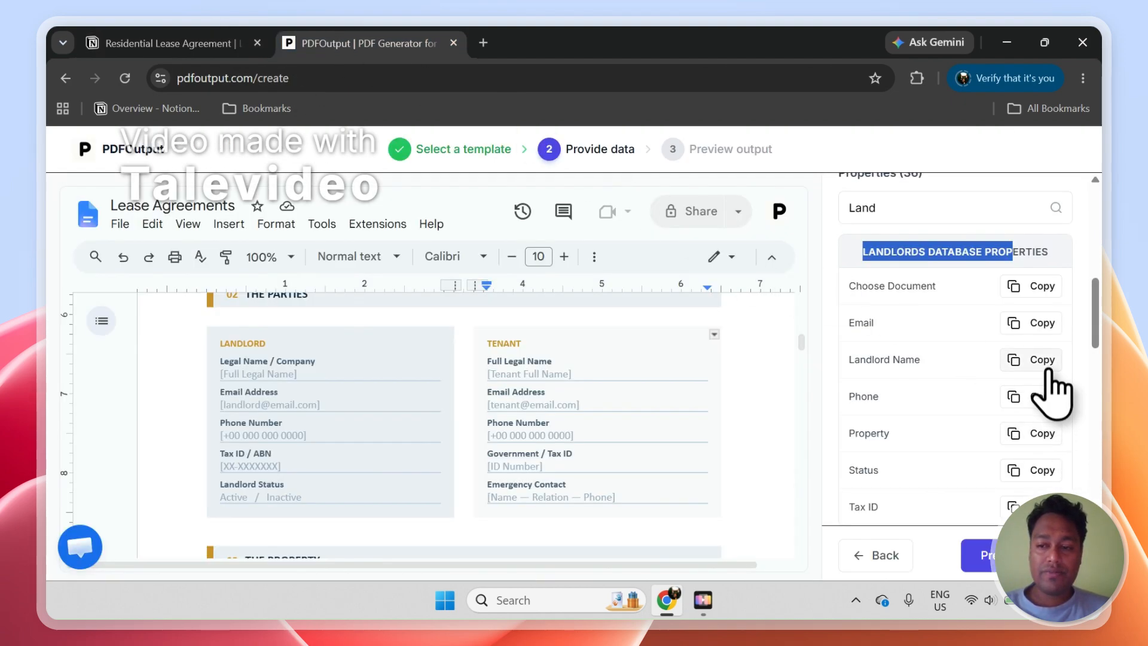
left_click(307, 371)
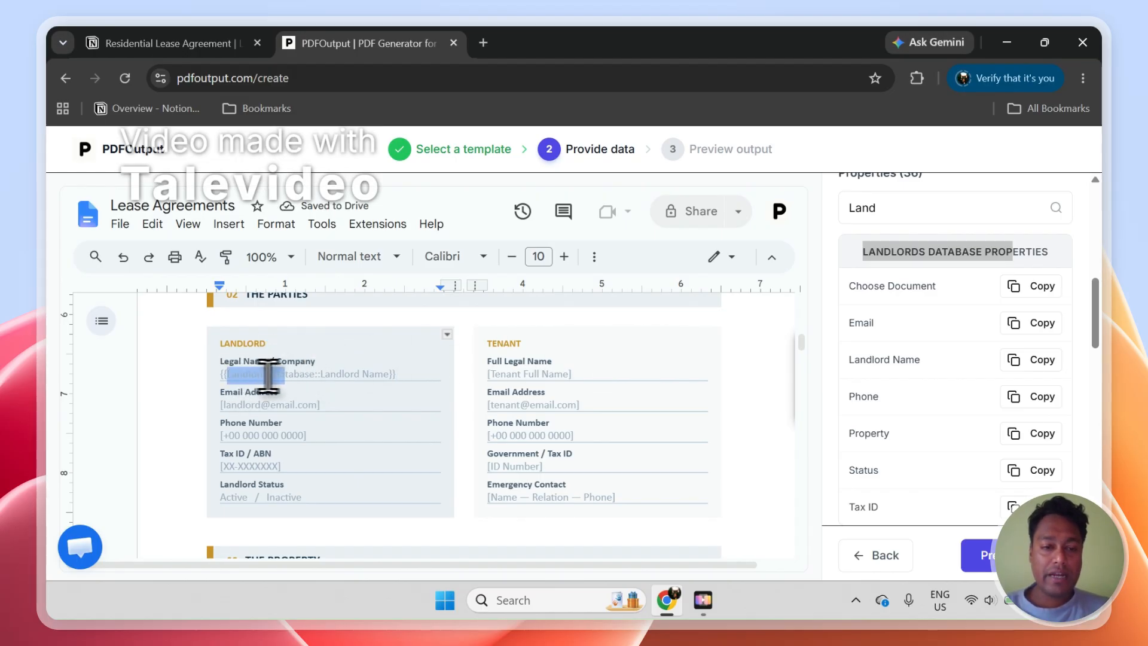
- Search the properties for "Tena" and replace the tenant's Full Legal Name placeholder with {{Tenant Name}}
left_click(914, 208)
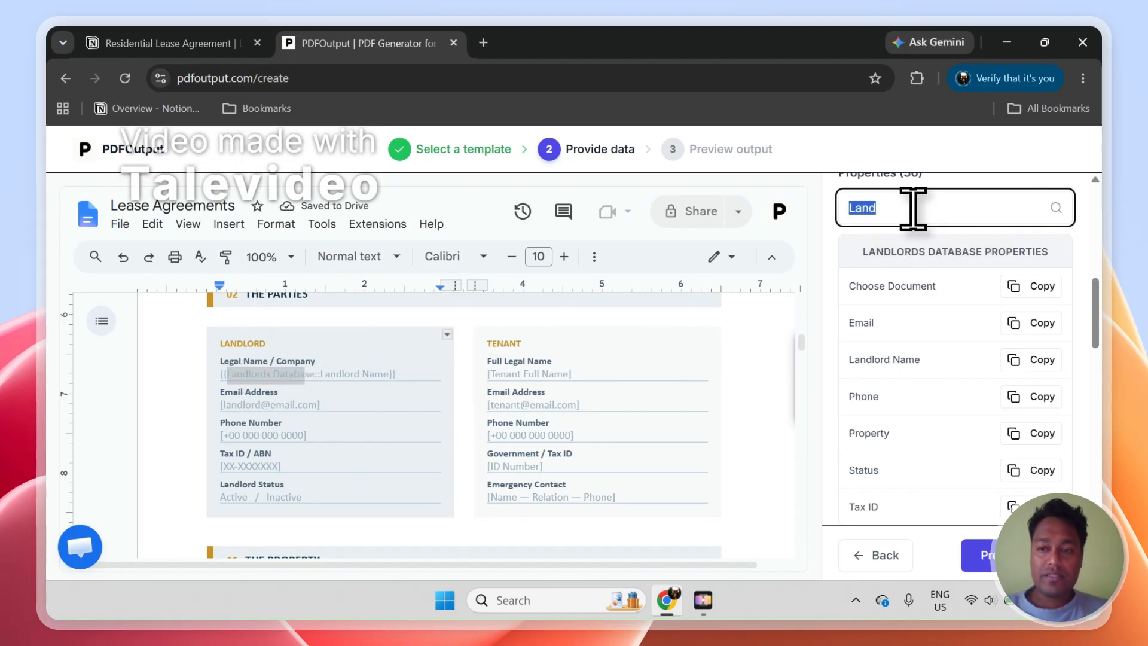
type("e")
type("Ten")
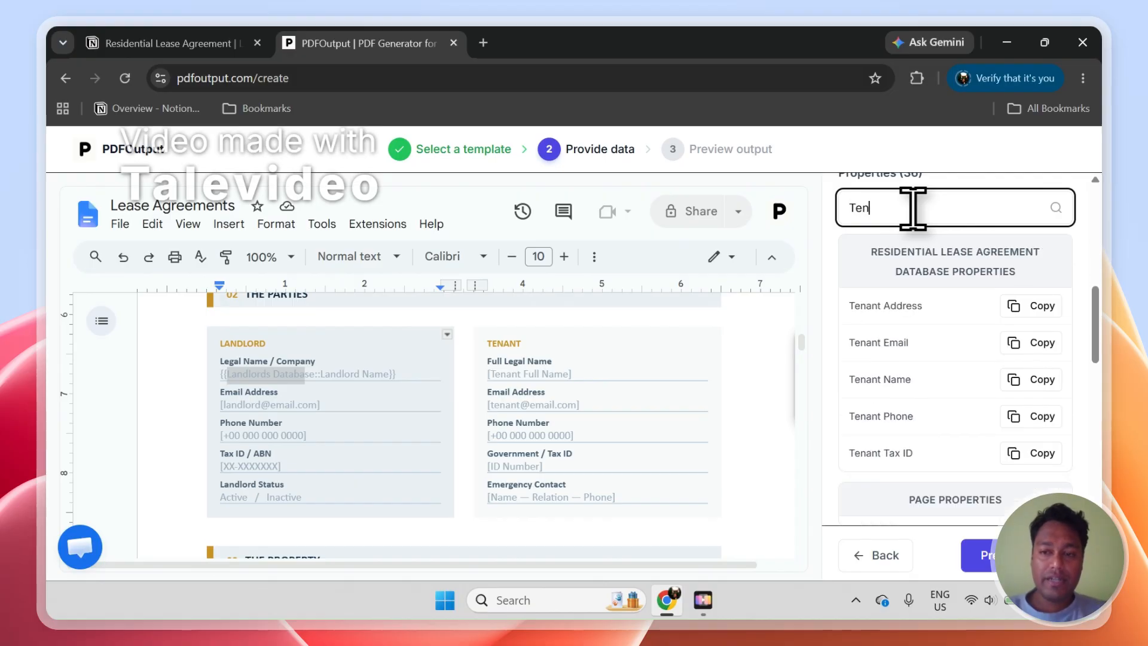
left_click(1016, 383)
left_click(679, 370)
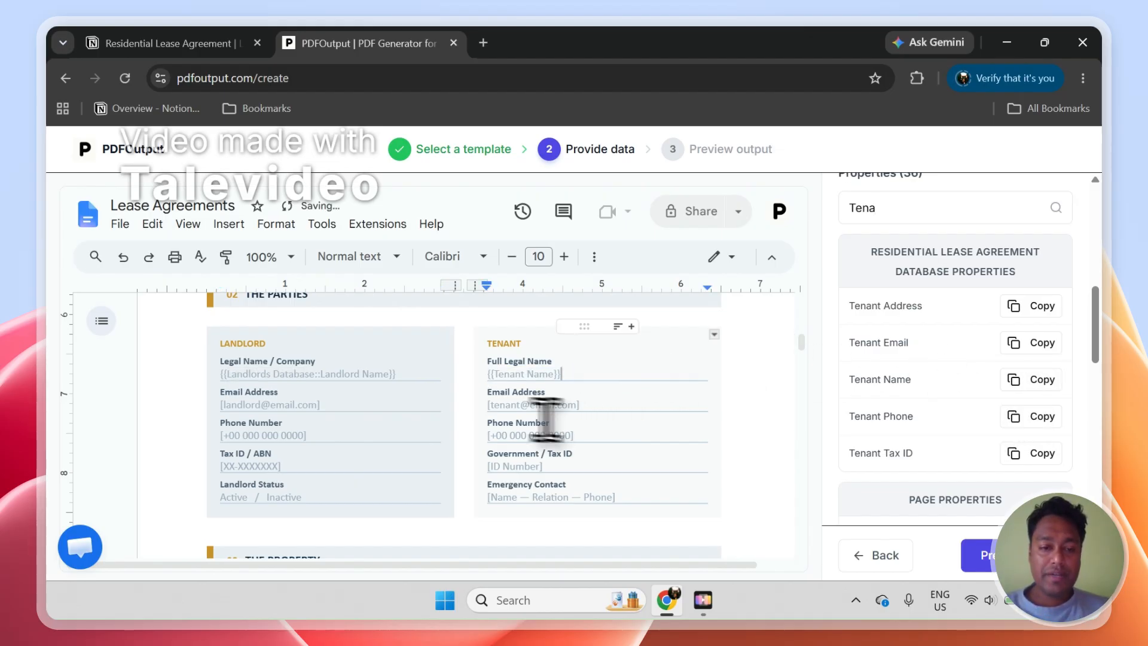
- Review the remaining sections of the lease template and the database and PDF output settings
scroll(803, 346, "down", 2)
left_click_drag(805, 346, 807, 383)
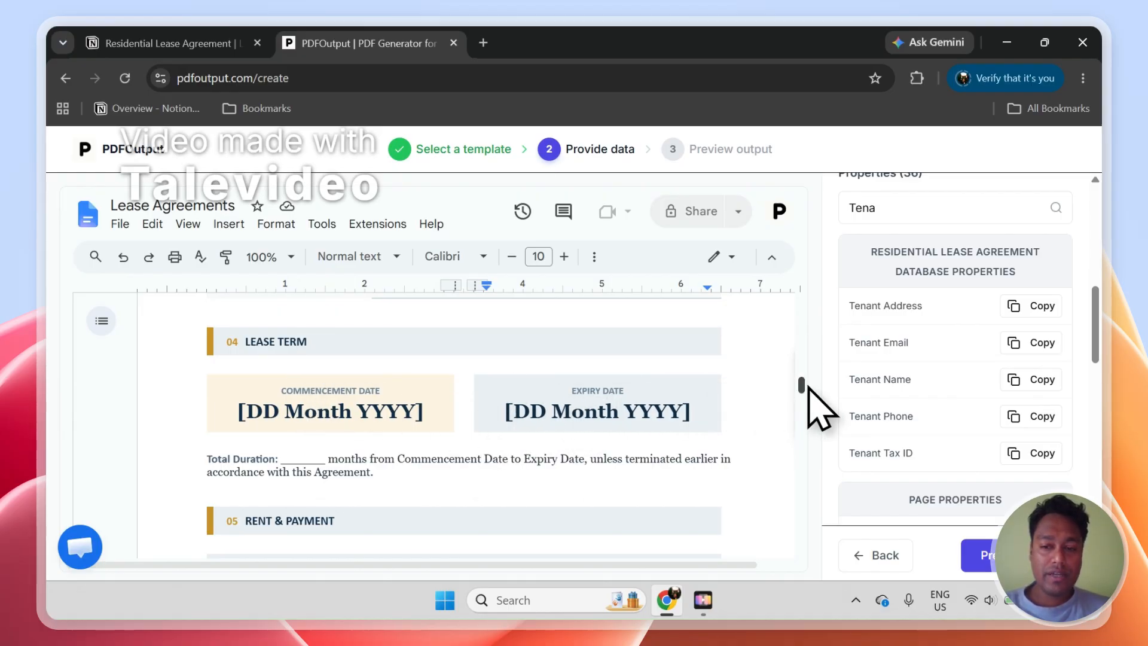
mouse_move(807, 392)
left_mouse_down()
mouse_move(809, 538)
mouse_move(803, 272)
left_mouse_up()
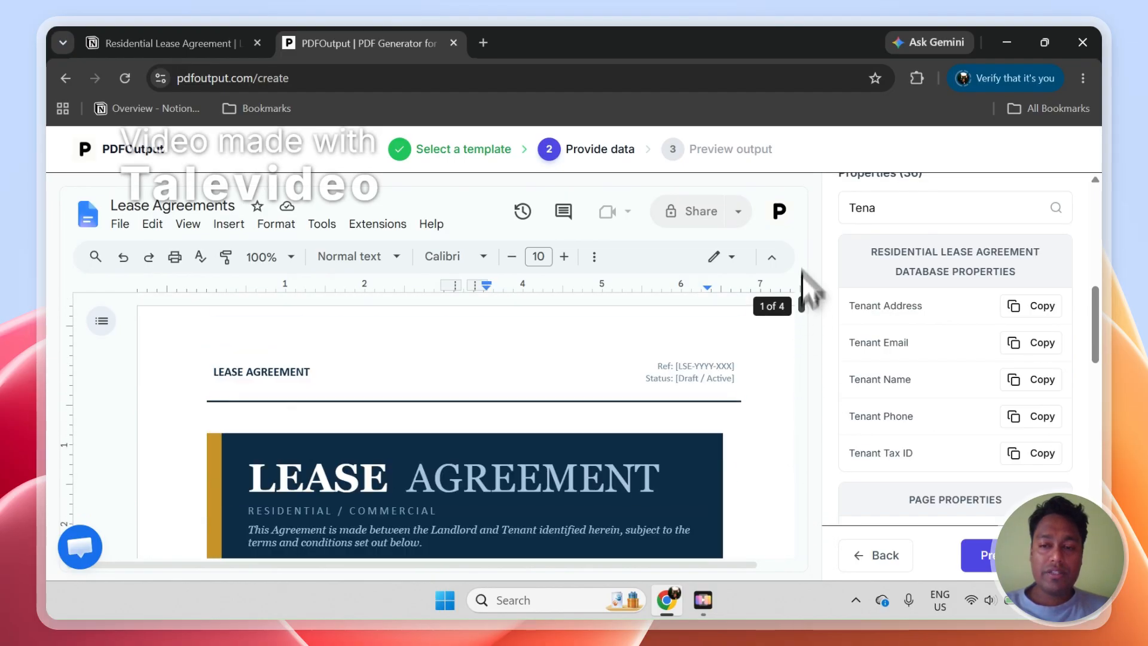
scroll(1083, 282, "up", 5)
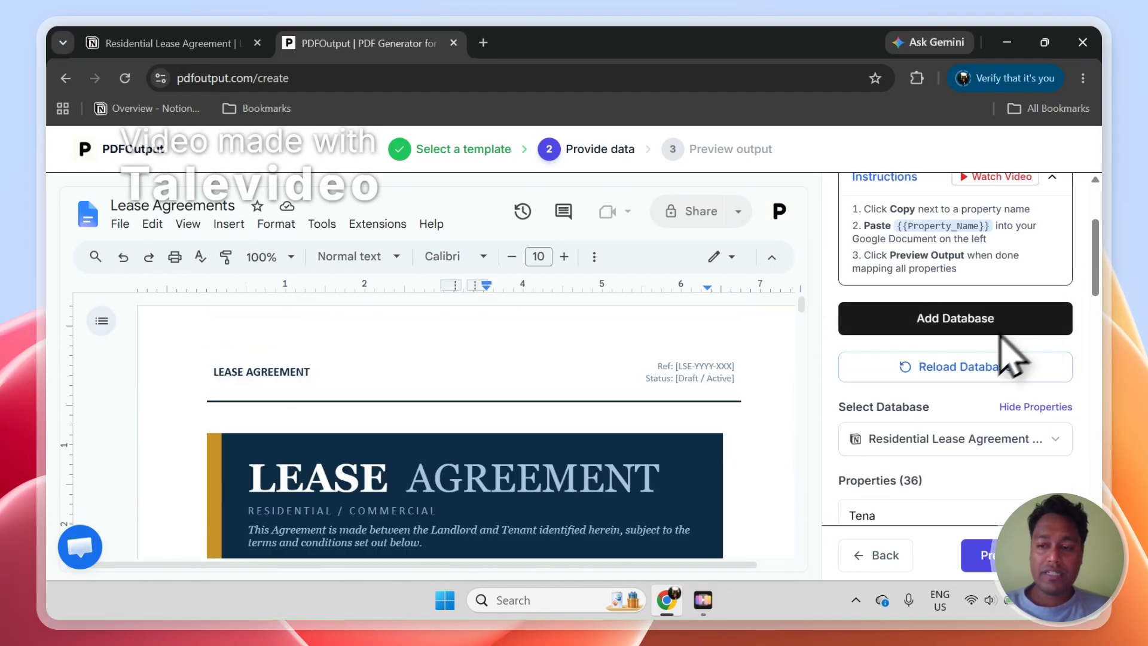
scroll(1101, 287, "down", 1)
left_click_drag(1102, 278, 1106, 455)
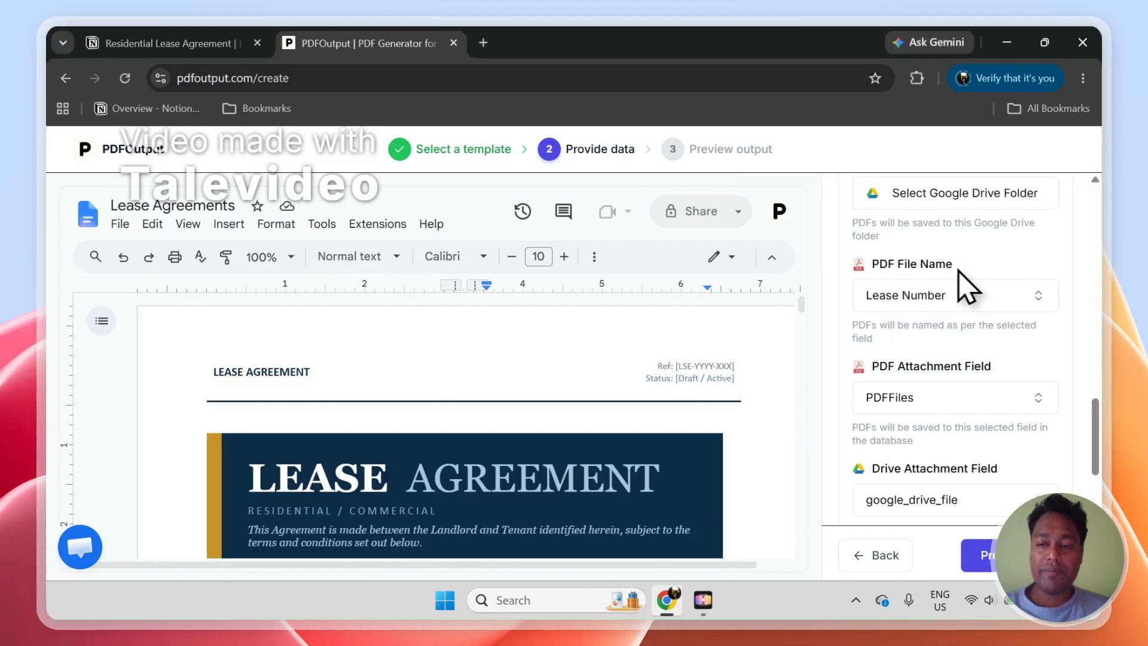
- Compare the PDF File Name setting with the Lease Number column in the Notion lease database and view the selectable columns in PDFOutput
left_click(173, 43)
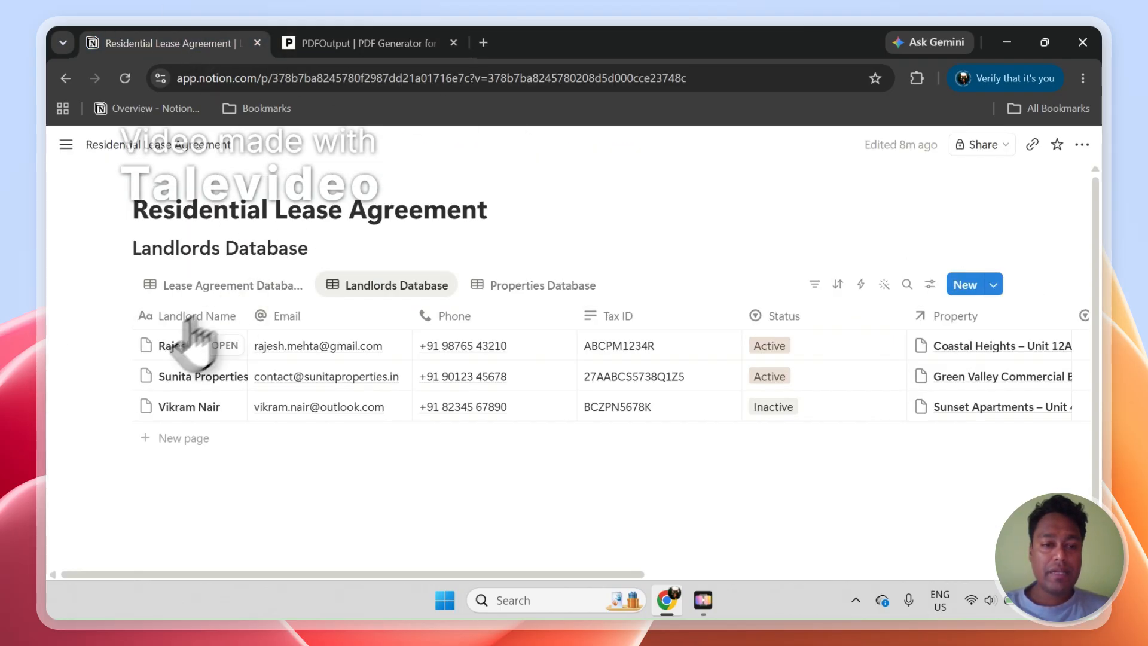
left_click(176, 296)
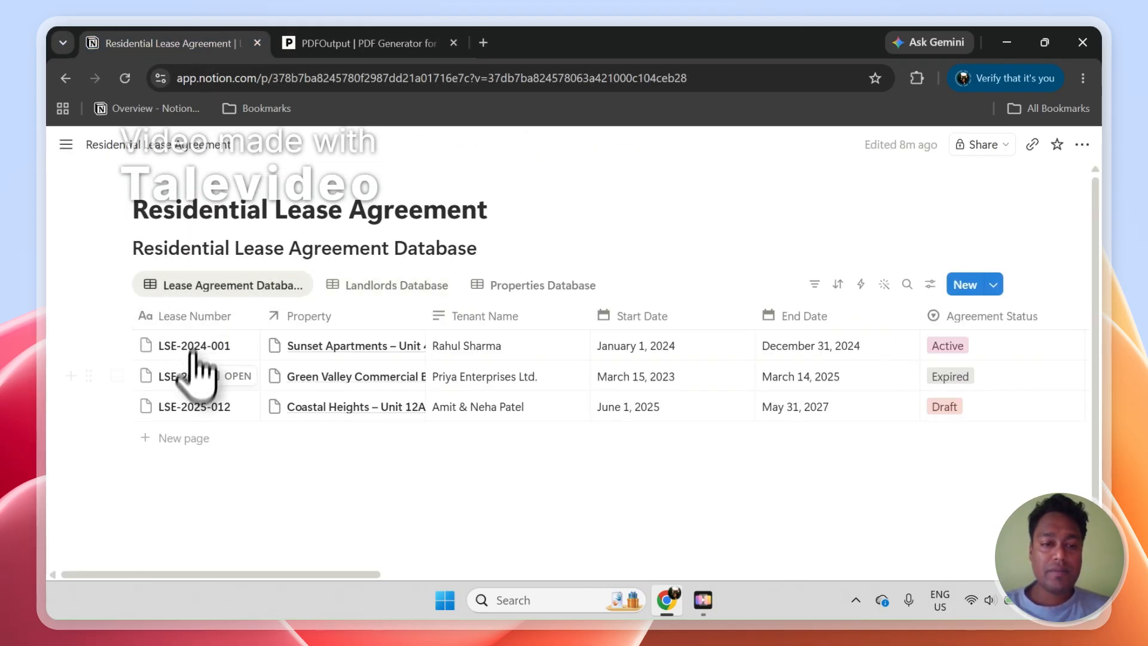
left_click(335, 43)
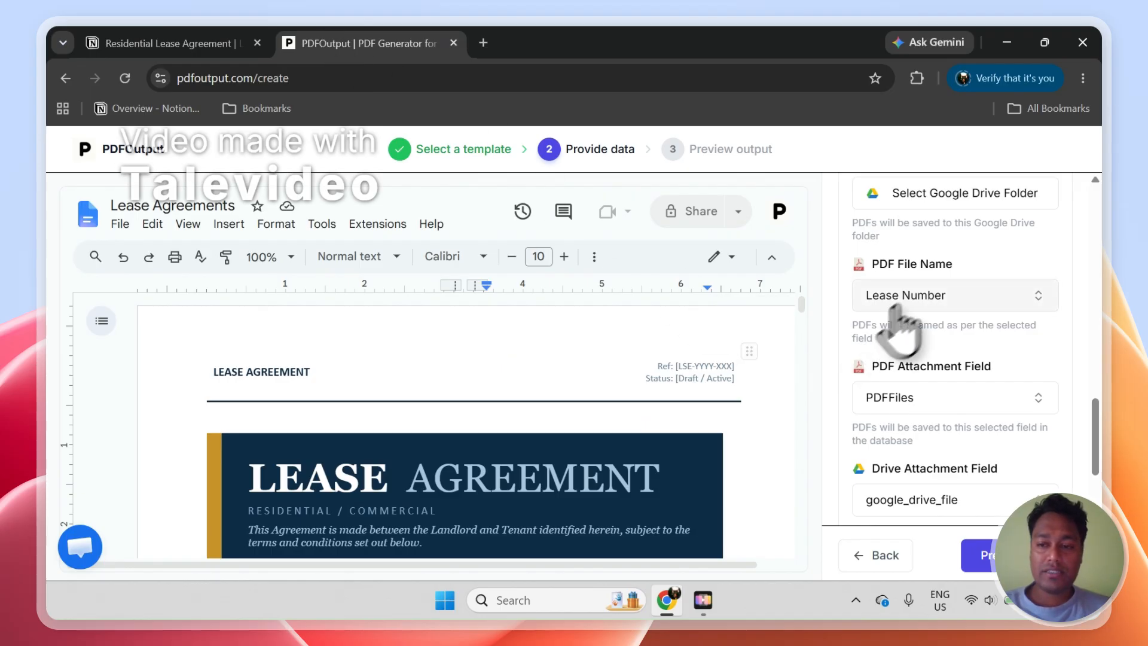
left_click(918, 299)
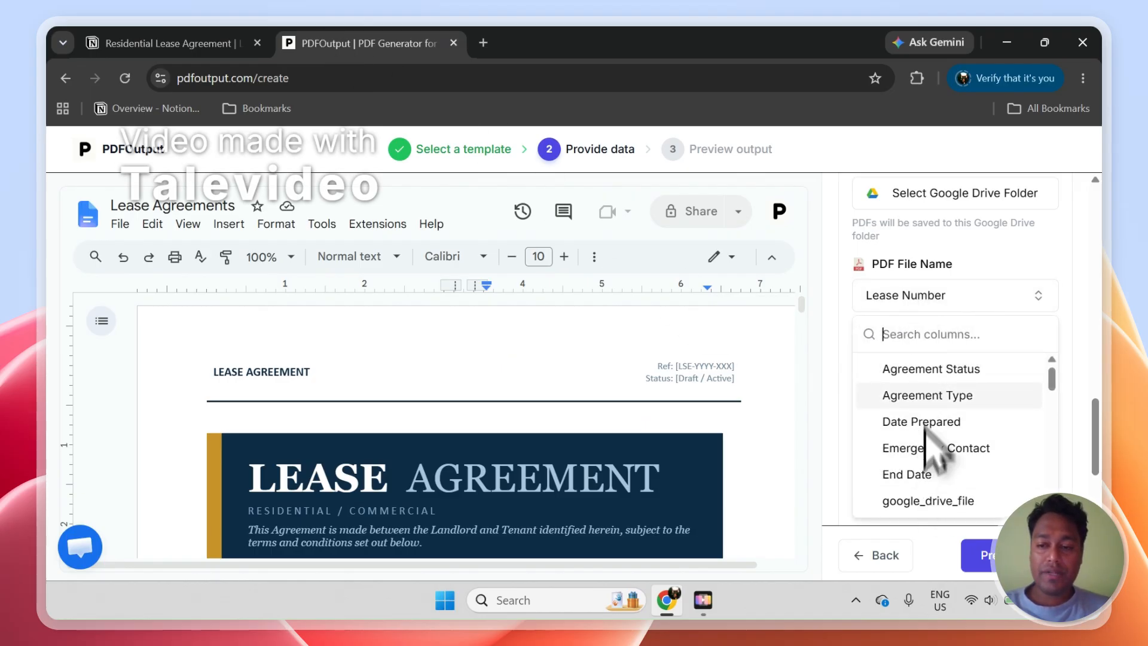
left_click(979, 292)
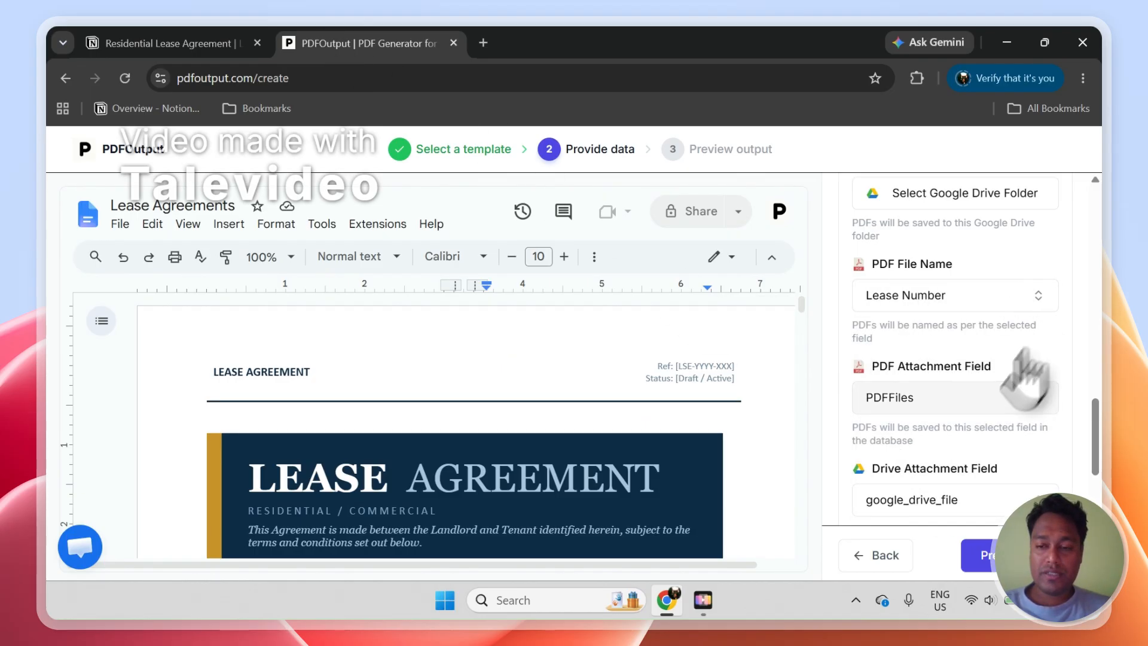
- Check the PDF Attachment Field setting against the PDFFiles column in the Notion lease database, and return to PDFOutput
left_click_drag(921, 371, 983, 366)
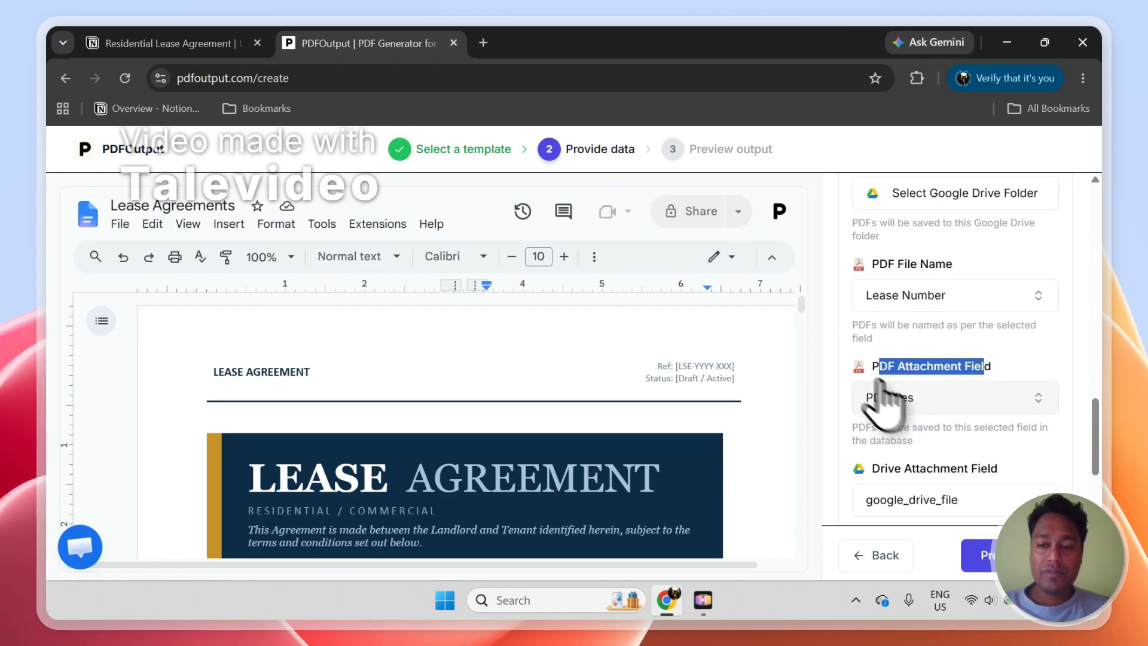
left_click(227, 43)
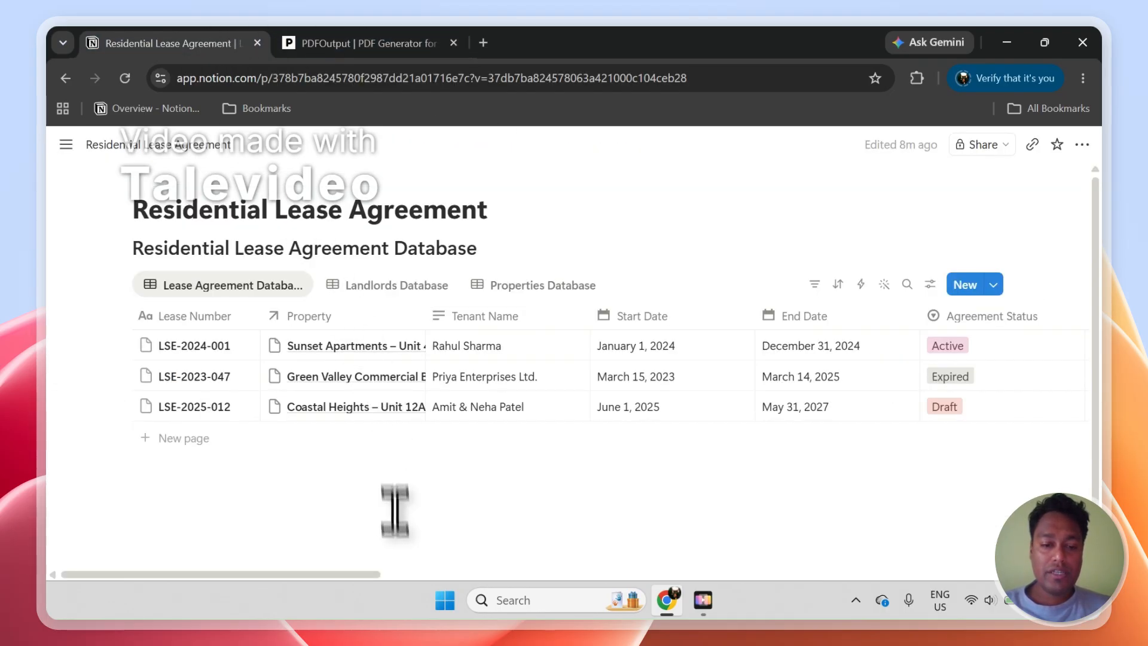
left_click_drag(384, 575, 884, 622)
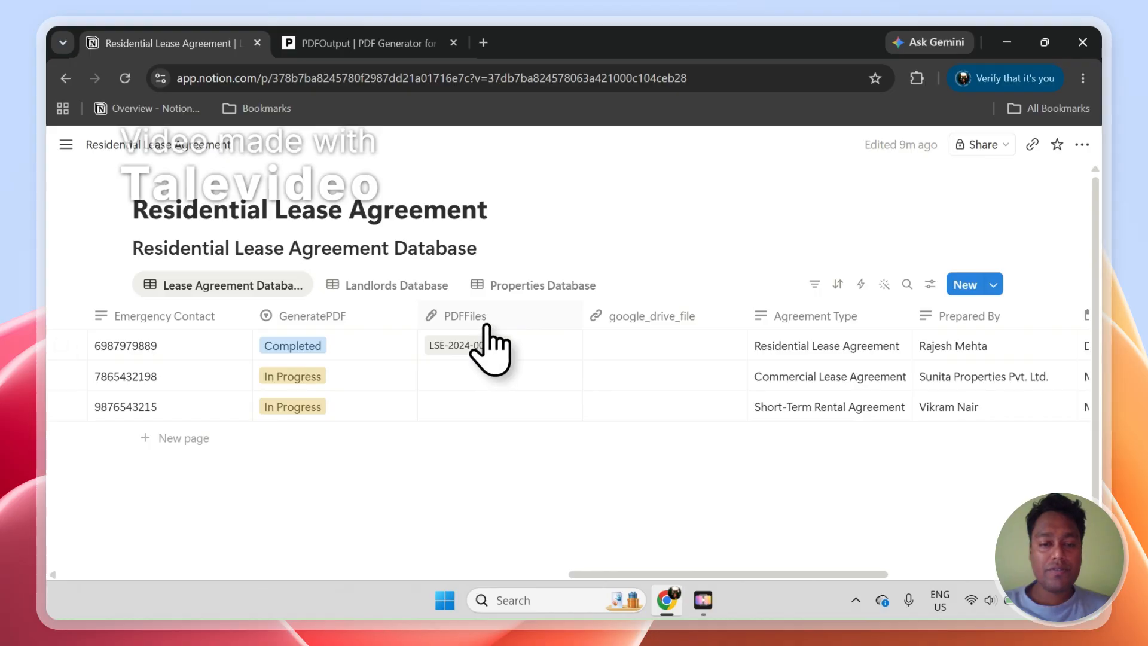
left_click(383, 43)
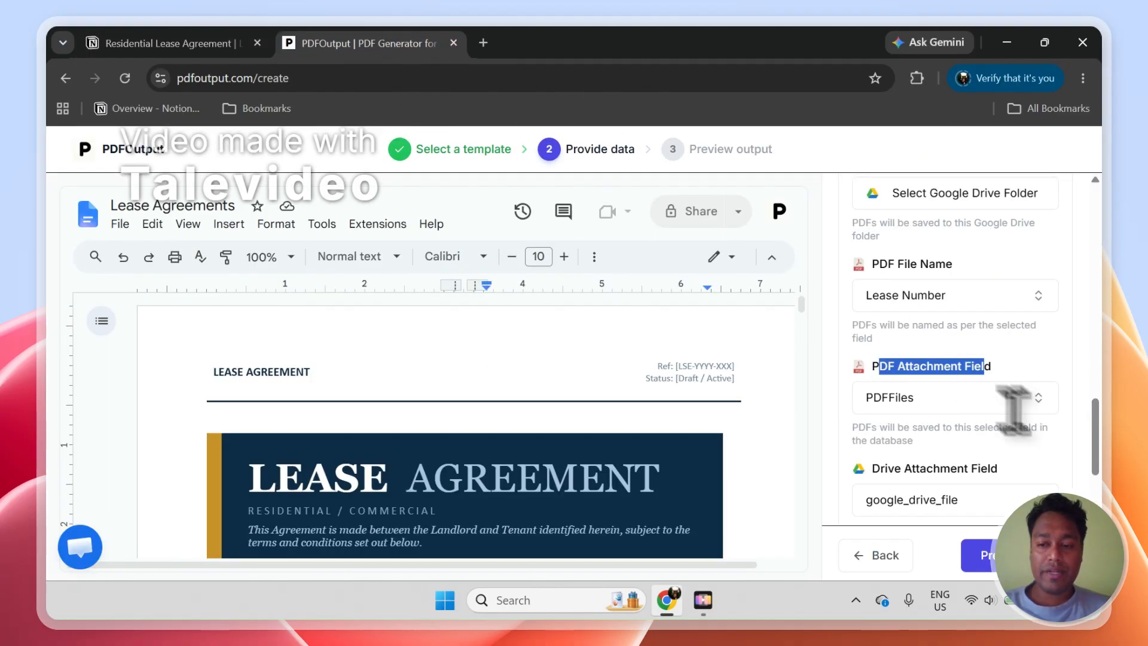
- Review the Drive Attachment Field and Overwrite Files settings, run the output preview, and switch to the Notion lease database
scroll(1097, 431, "down", 3)
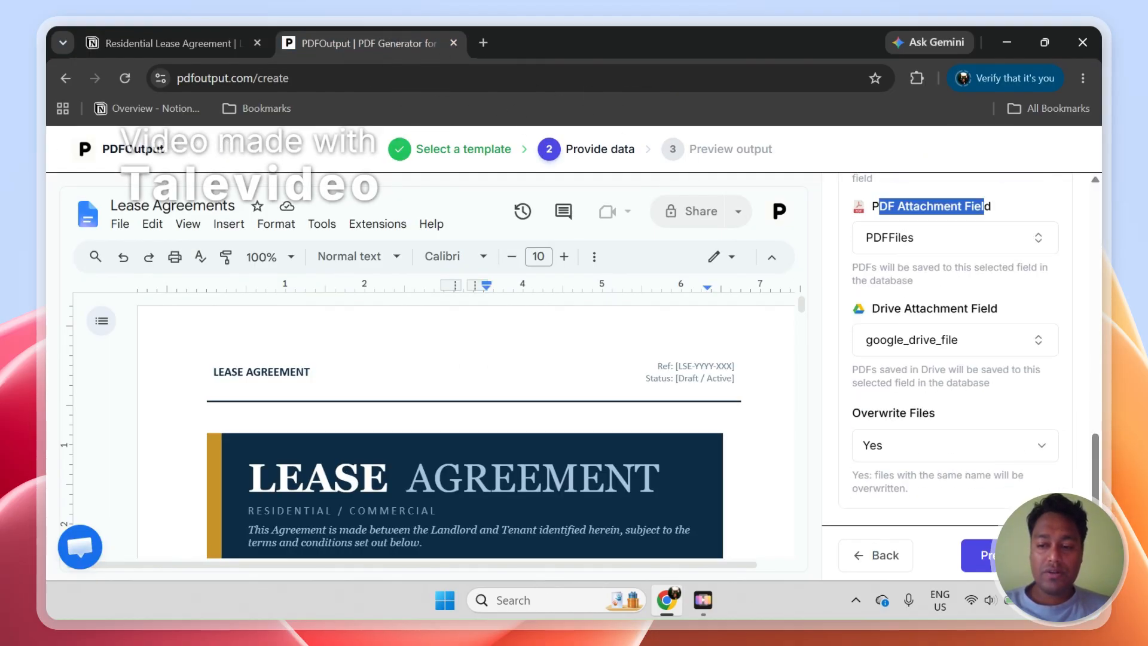
left_click(980, 555)
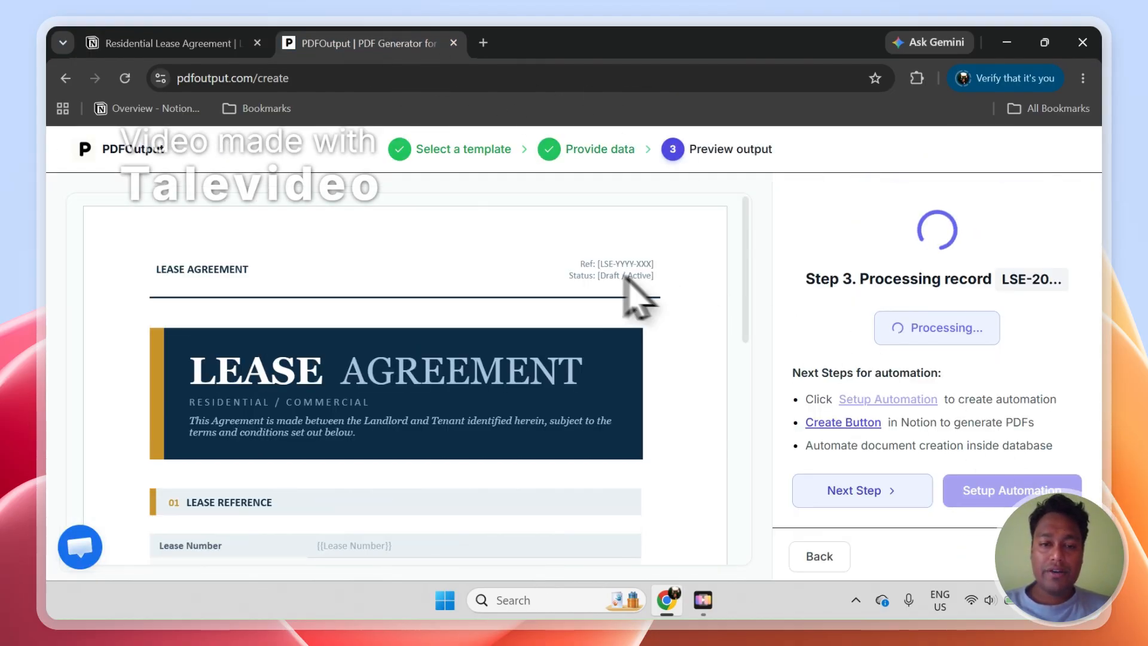
left_click(128, 43)
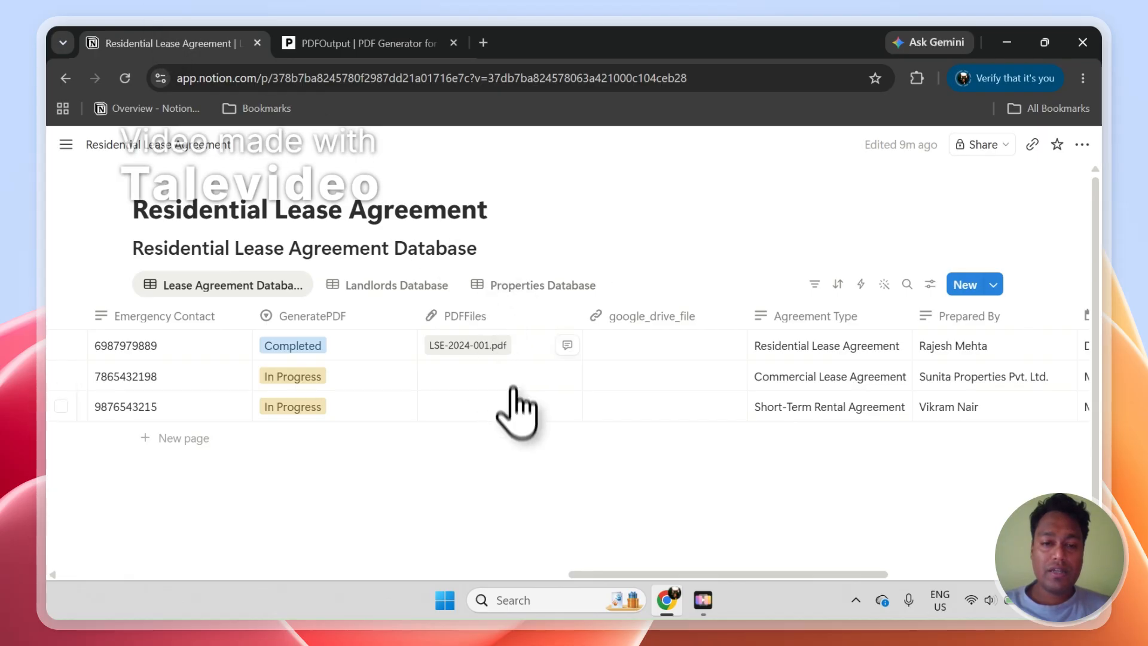
- Open LSE-2024-001.pdf from the PDFFiles column, examine its lease reference, parties and lease term data, and return to the Notion database
left_click(497, 353)
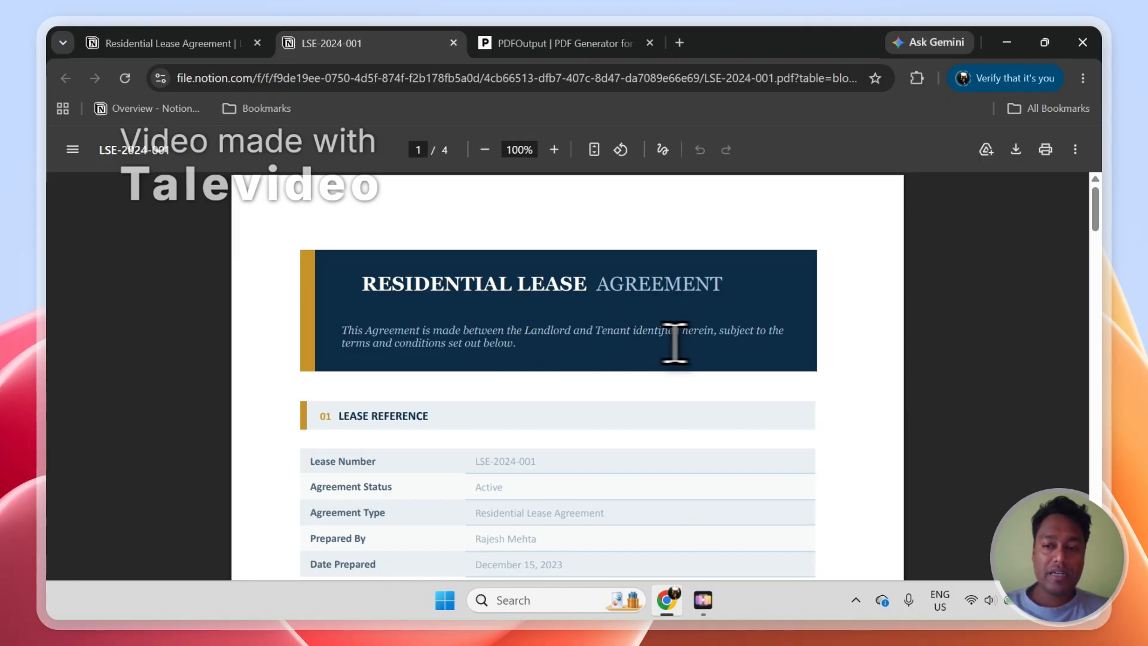
left_click_drag(1098, 226, 1100, 250)
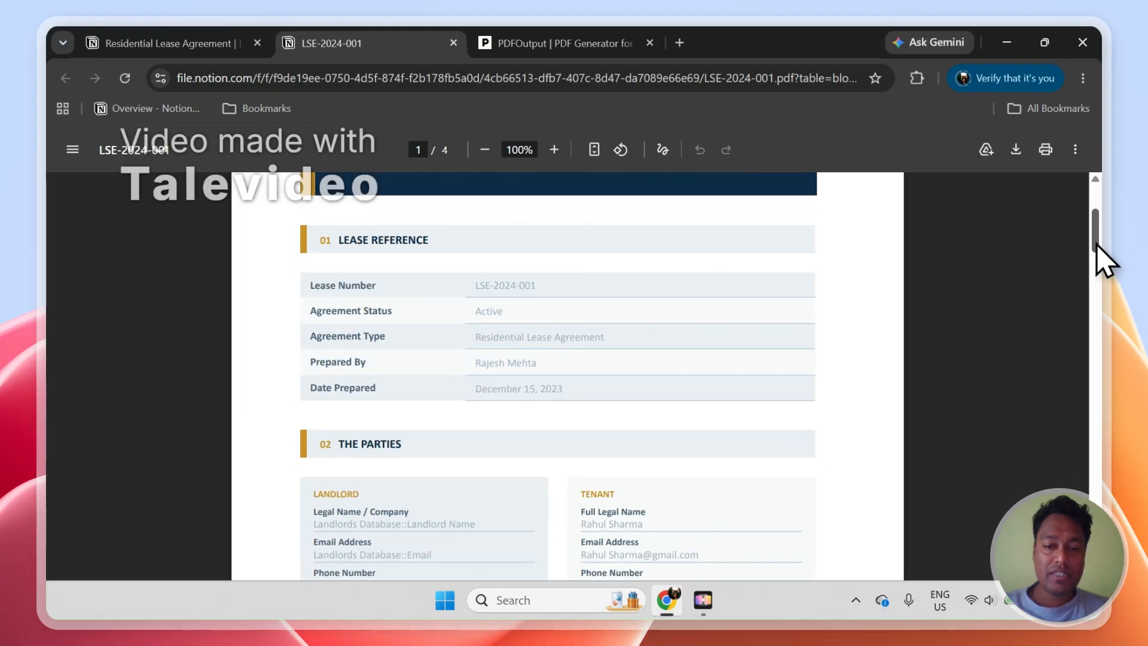
left_click_drag(482, 233, 505, 261)
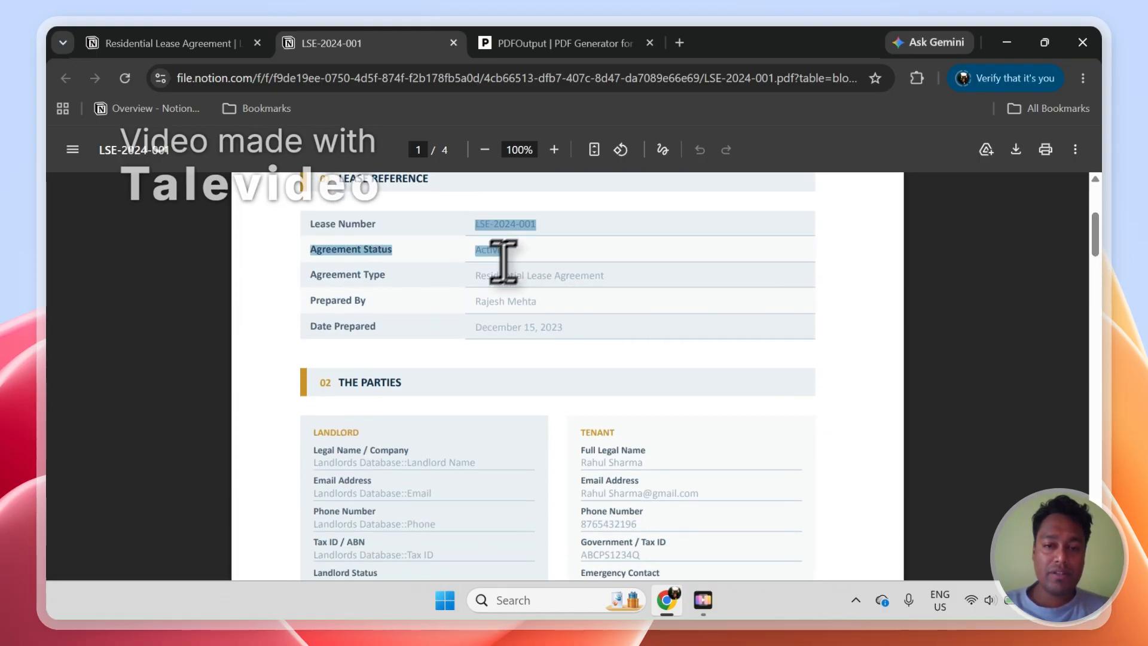
left_click_drag(499, 300, 505, 303)
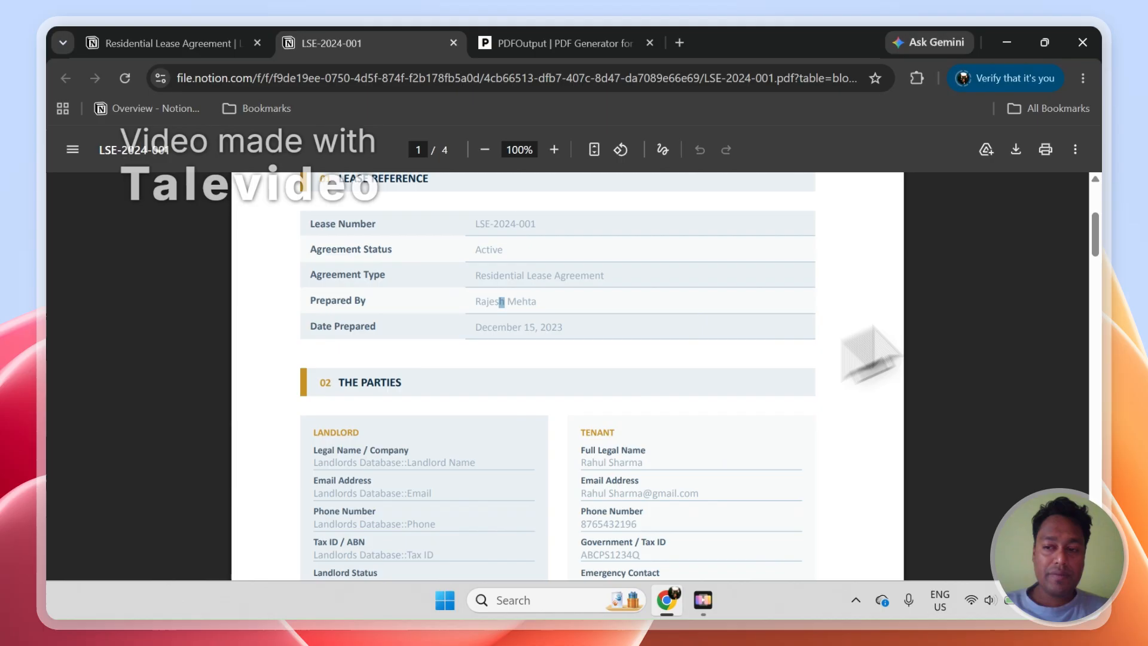
left_click_drag(1096, 254, 1100, 320)
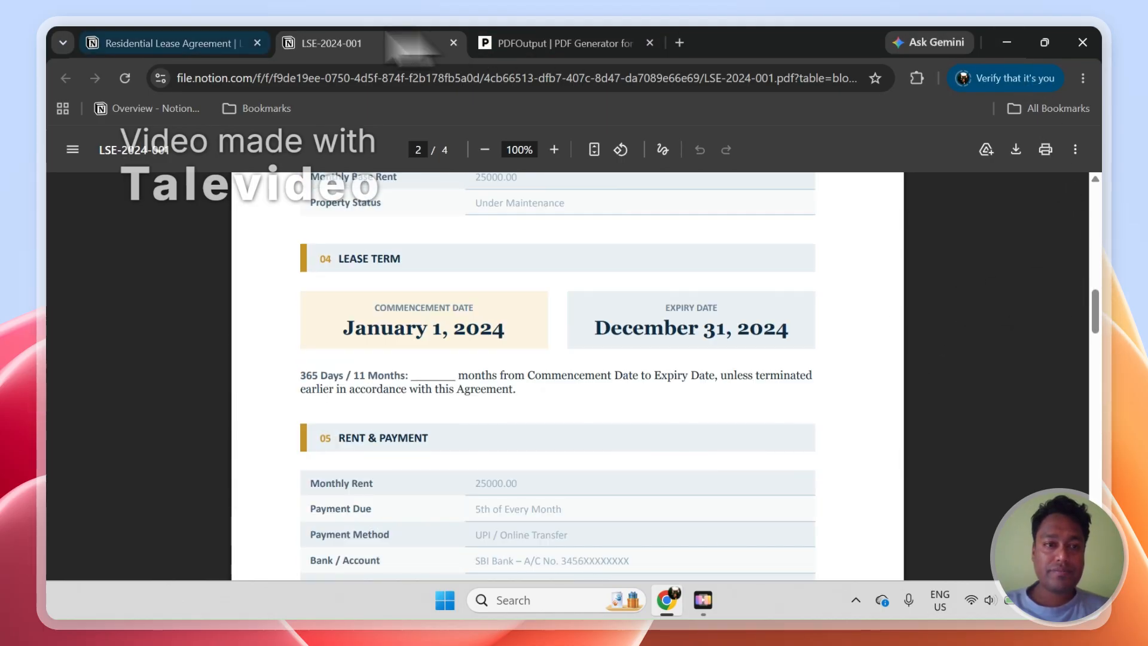
left_click(231, 44)
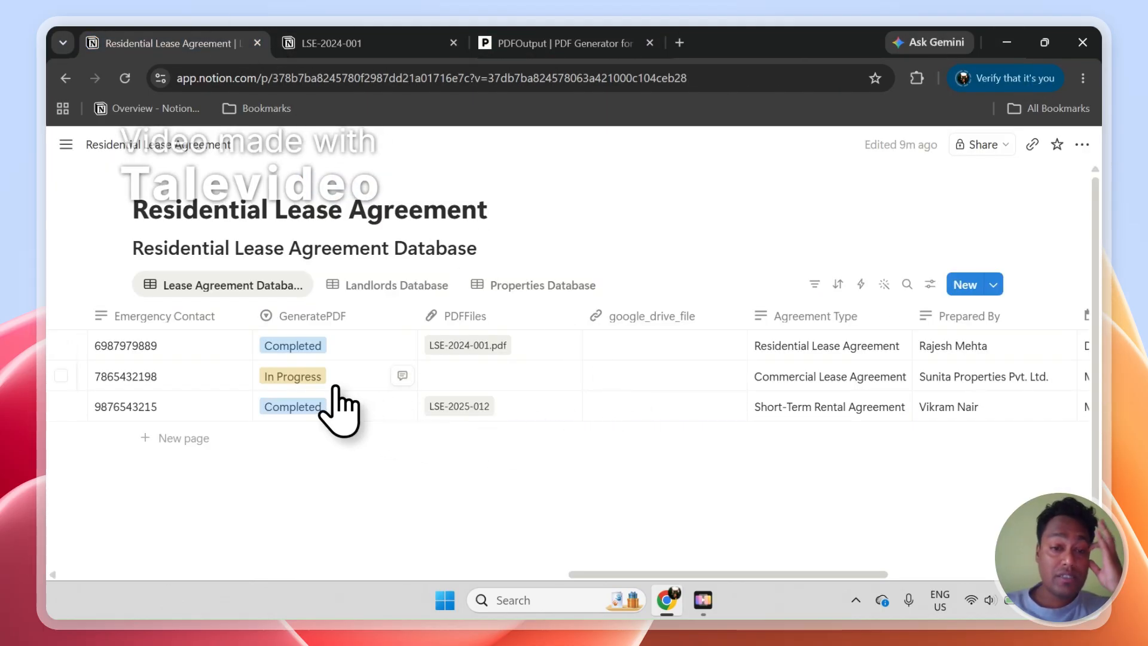
- Open LSE-2025-012 from the PDFFiles column and examine its lease reference and the sections that follow in Google Docs
left_click(459, 406)
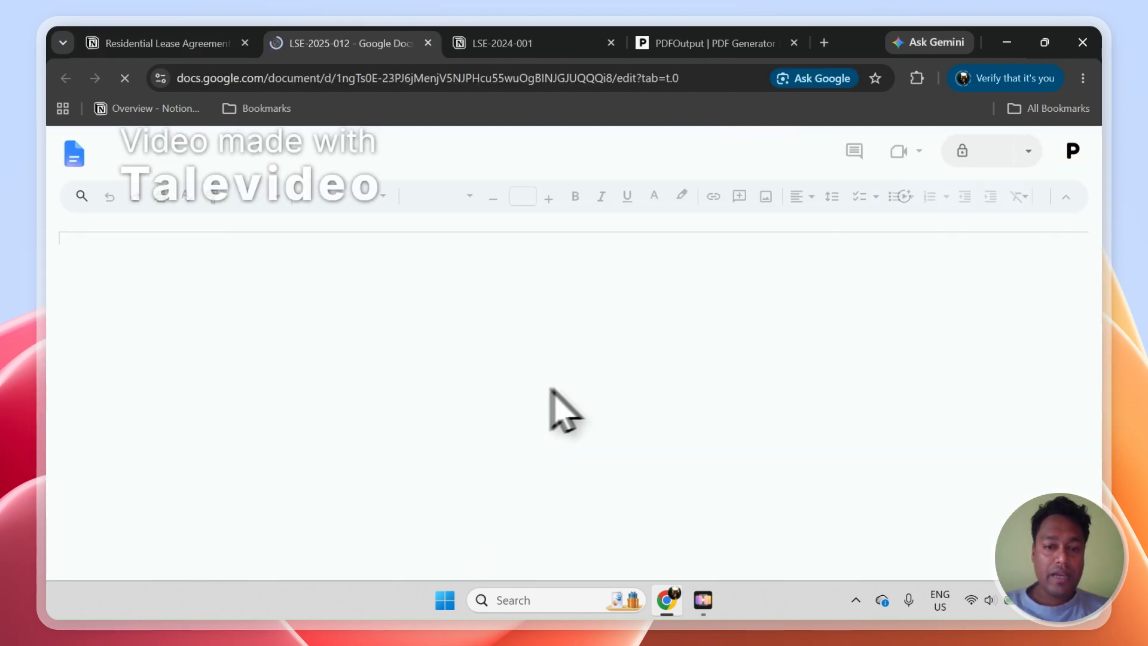
left_click_drag(1101, 244, 1104, 283)
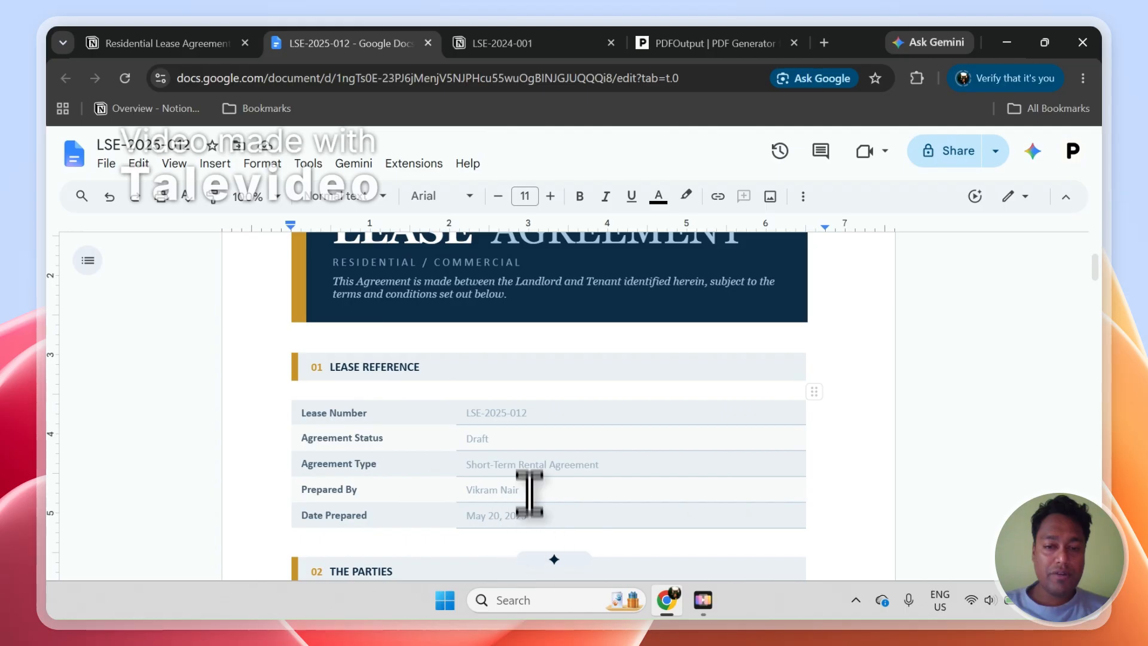
left_click_drag(1102, 267, 1102, 399)
left_click_drag(1099, 417, 1102, 365)
- Examine the rent and payment, lease term and landlord fields in the LSE-2024-001 PDF
left_click(525, 44)
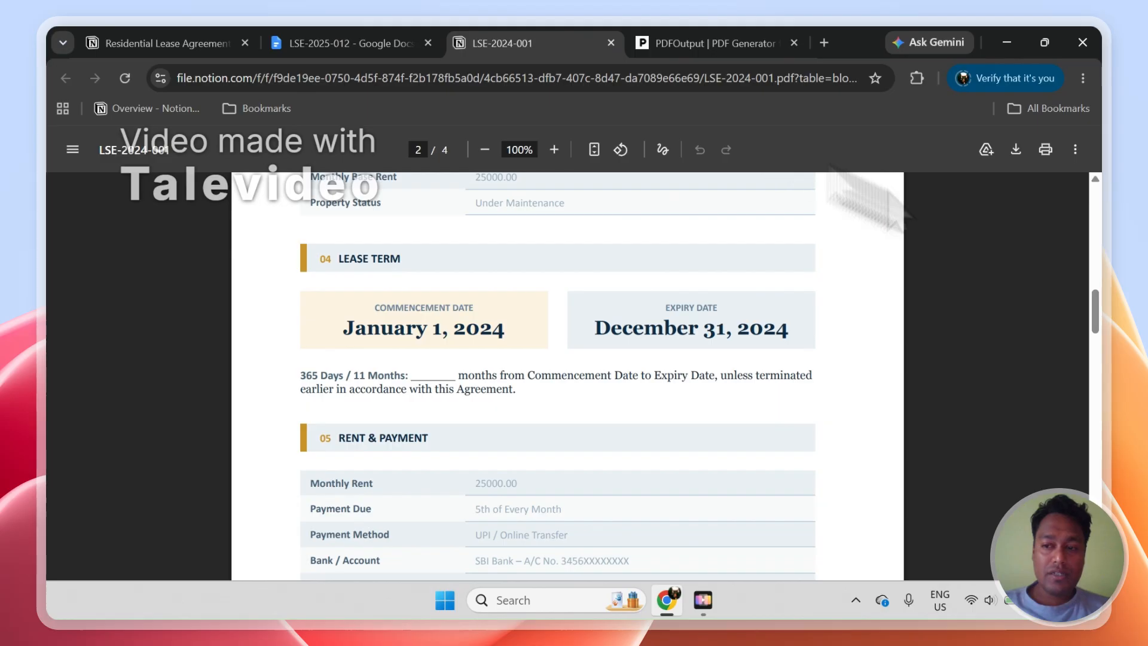
scroll(1103, 353, "down", 5)
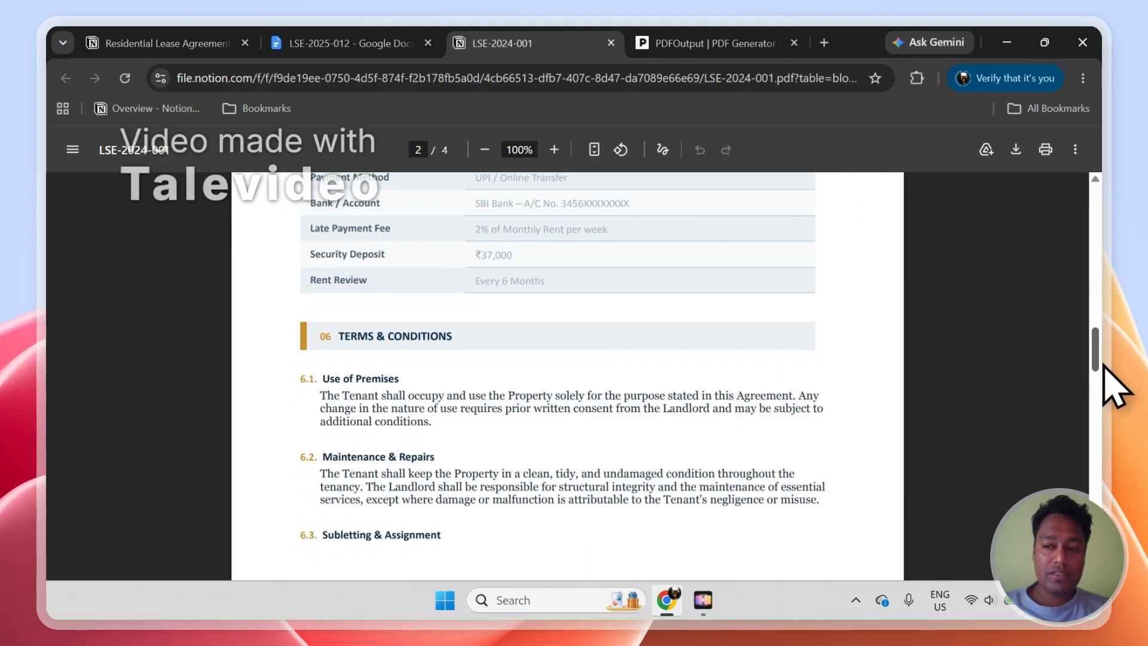
scroll(1107, 359, "up", 4)
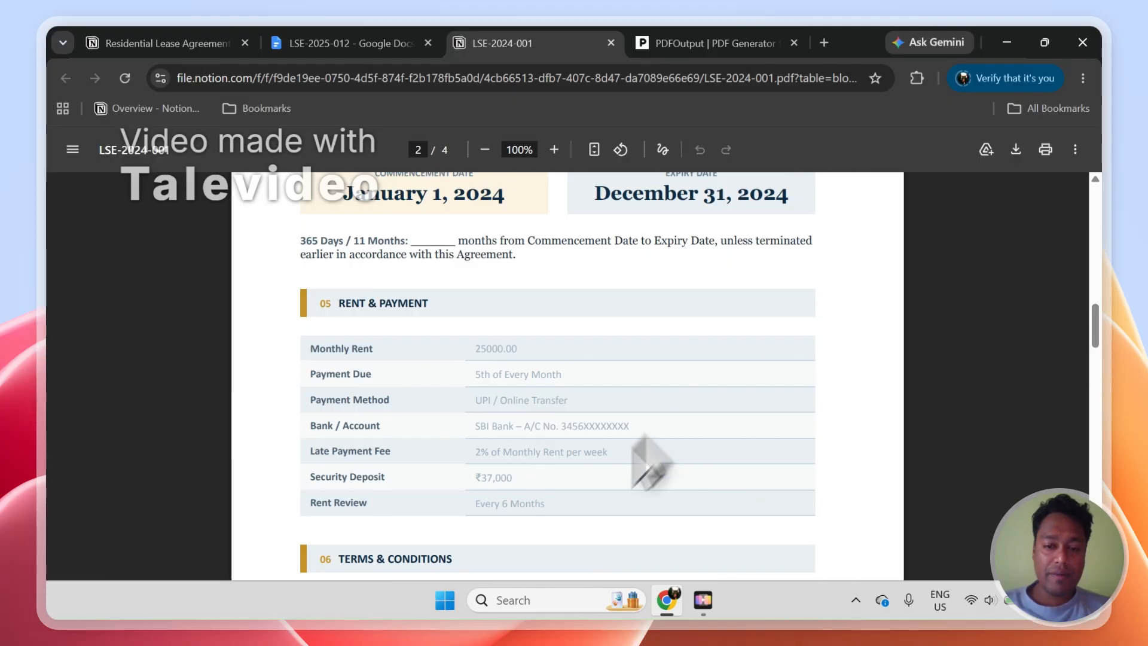
scroll(1102, 307, "up", 4)
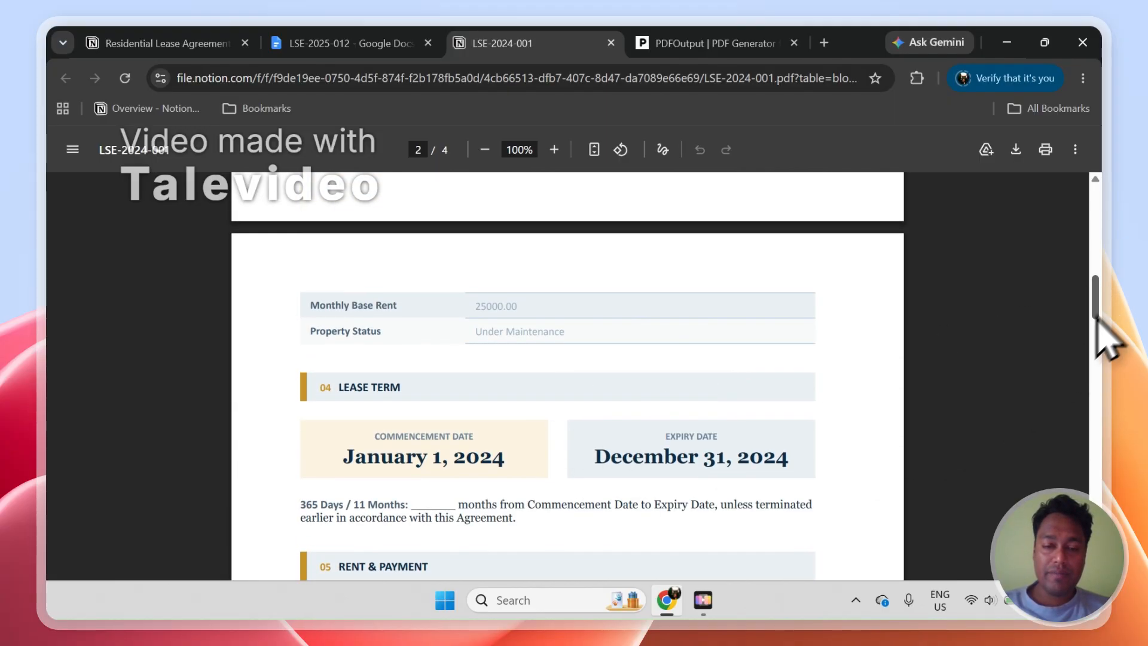
scroll(1104, 311, "up", 5)
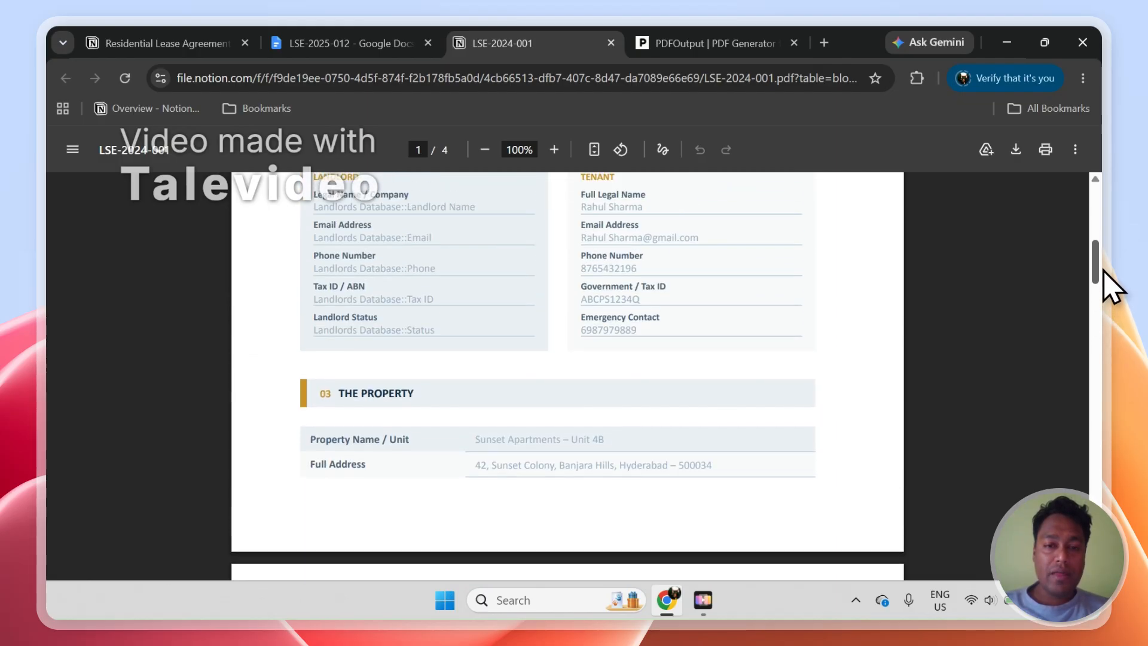
scroll(1111, 284, "up", 1)
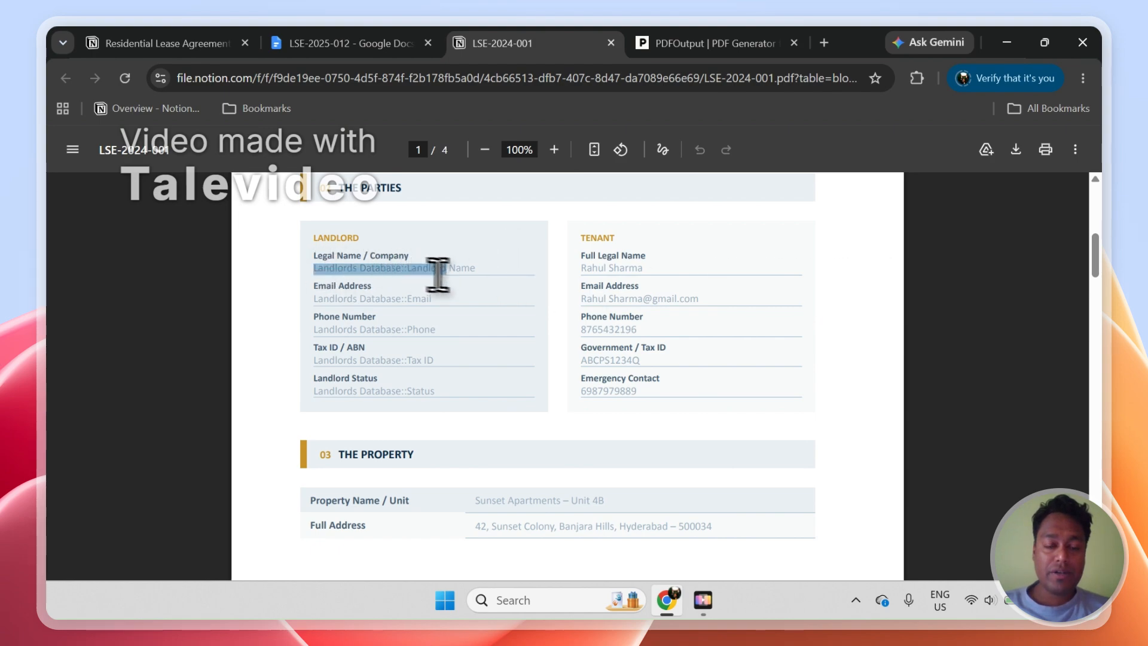
left_click(405, 302)
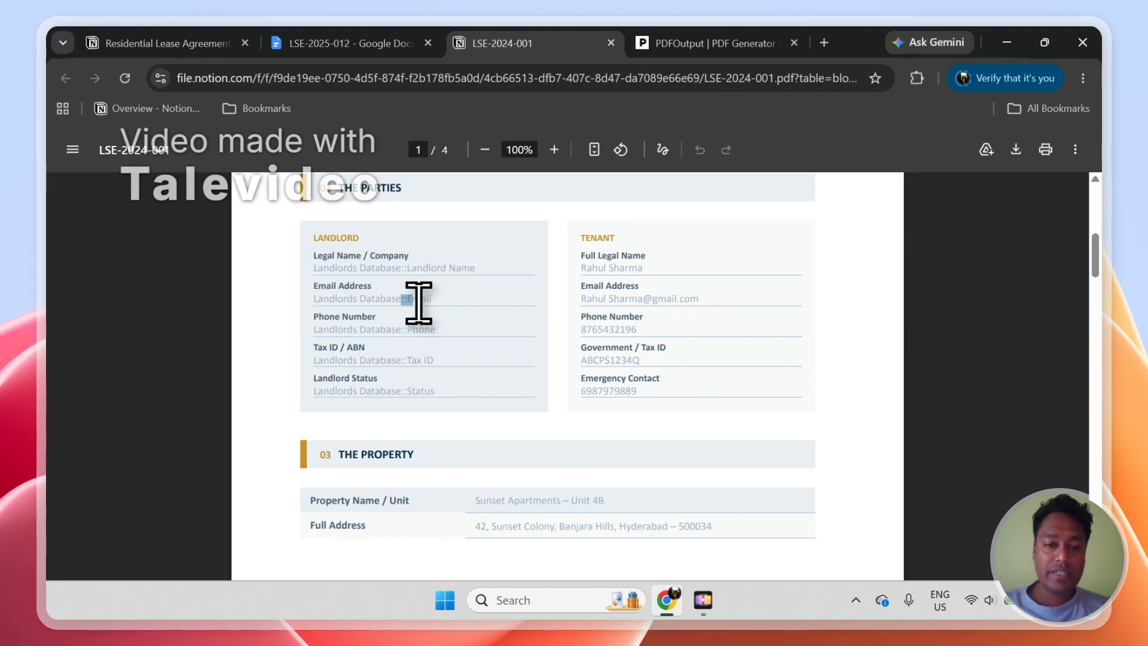
- Compare the Landlord section's placeholders in the LSE-2024-001 PDF with the Landlords Database view in Notion
left_click(237, 40)
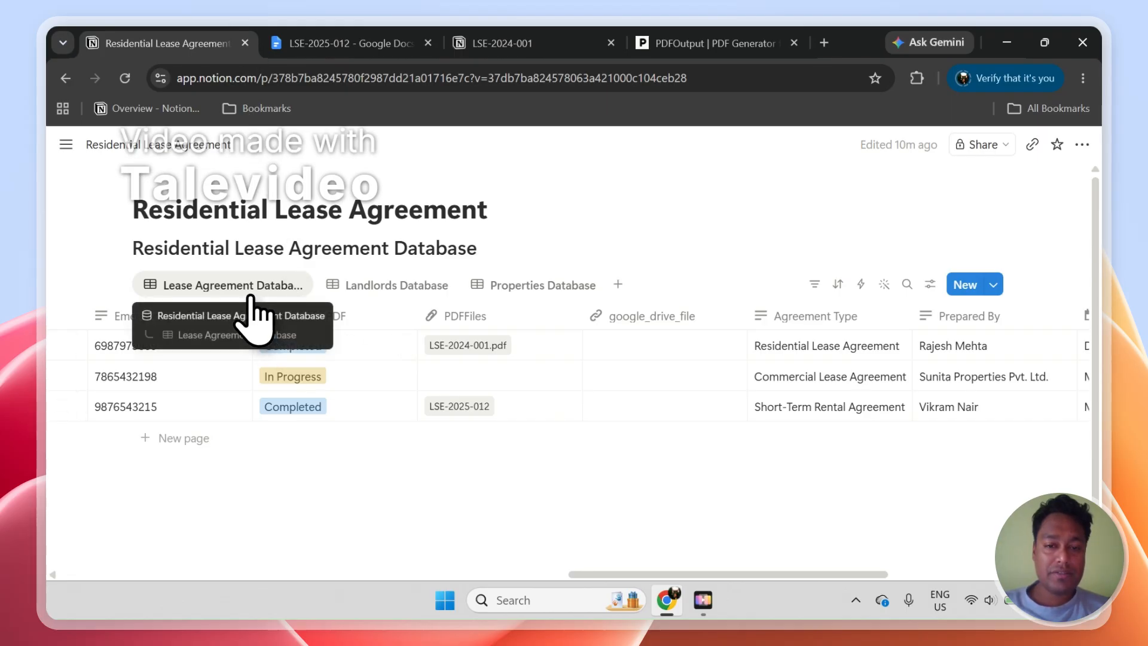
left_click_drag(592, 573, 71, 622)
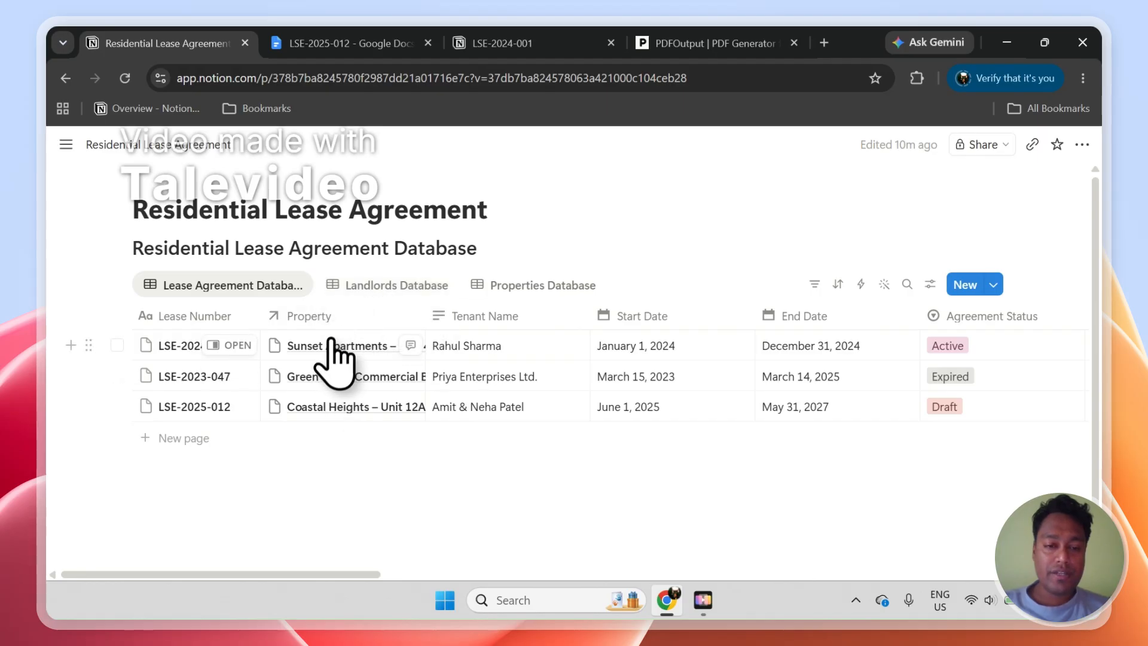
left_click(382, 286)
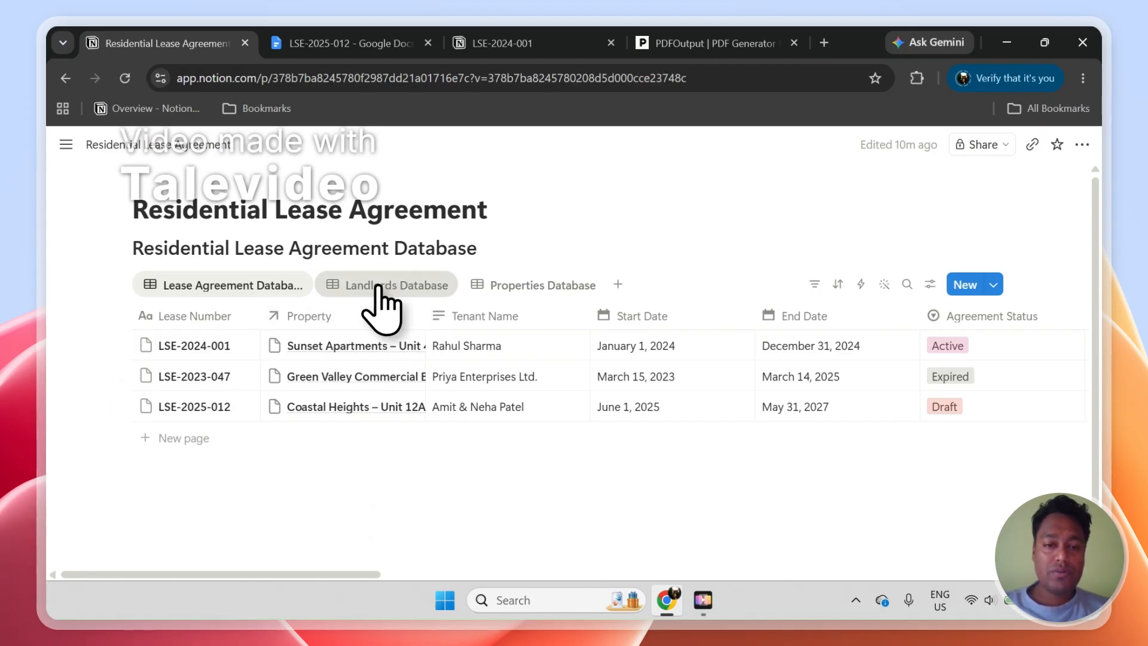
left_click(397, 42)
left_click(479, 43)
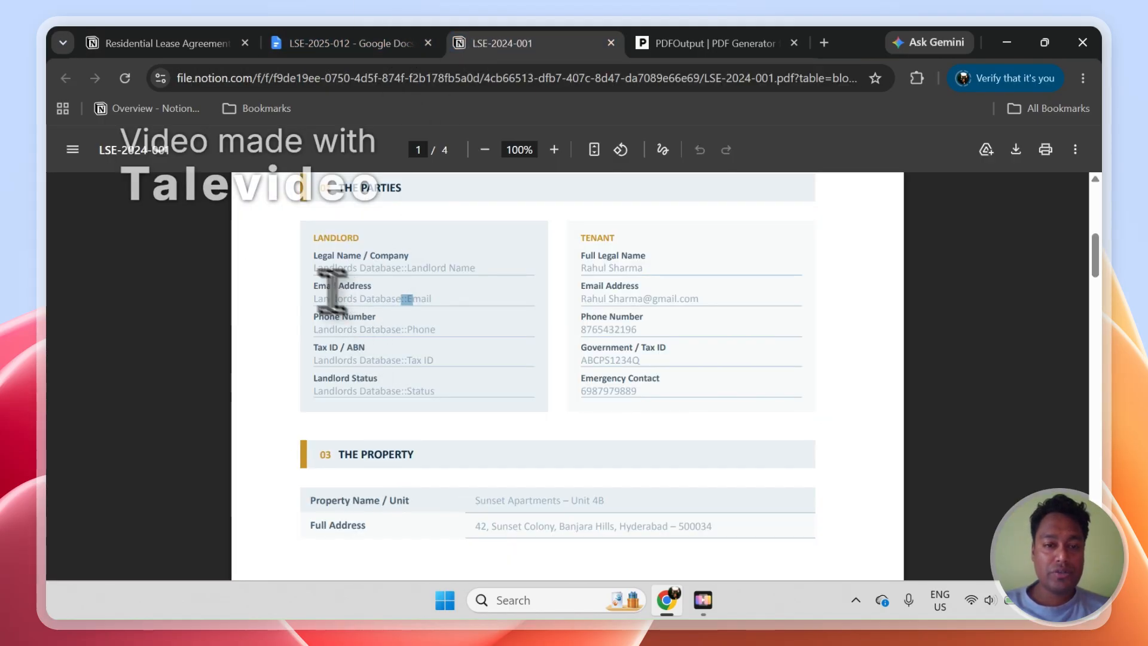
left_click_drag(328, 274, 449, 274)
left_click(216, 43)
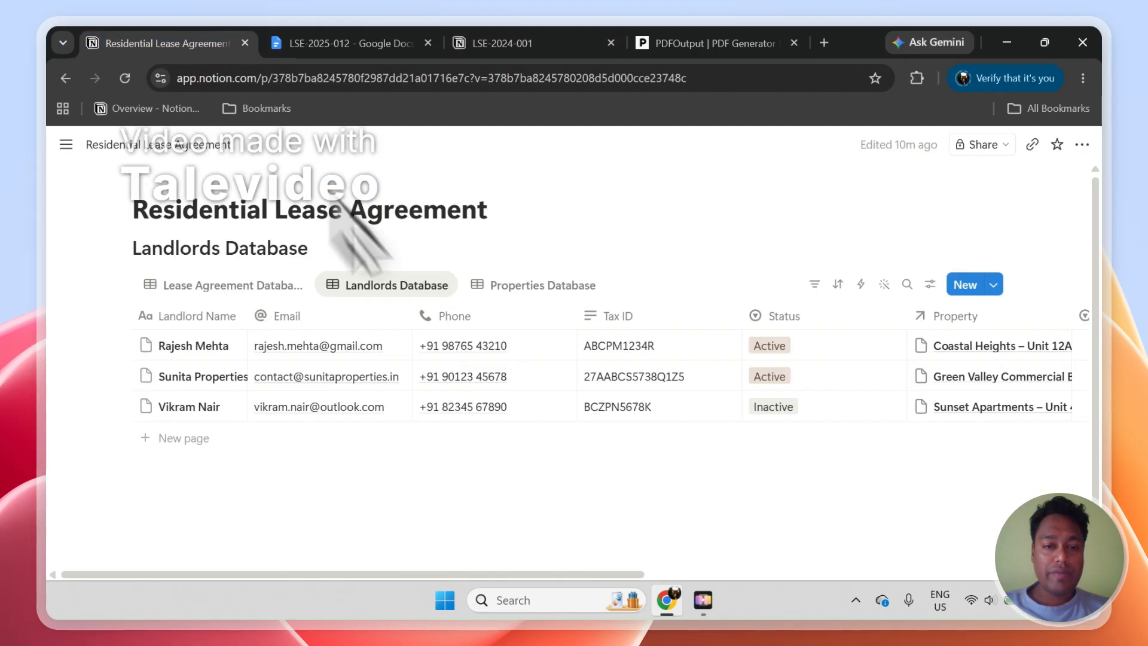
- Check the Properties Database view and its landlord links, and return to the lease database's GeneratePDF and PDFFiles columns
left_click(514, 286)
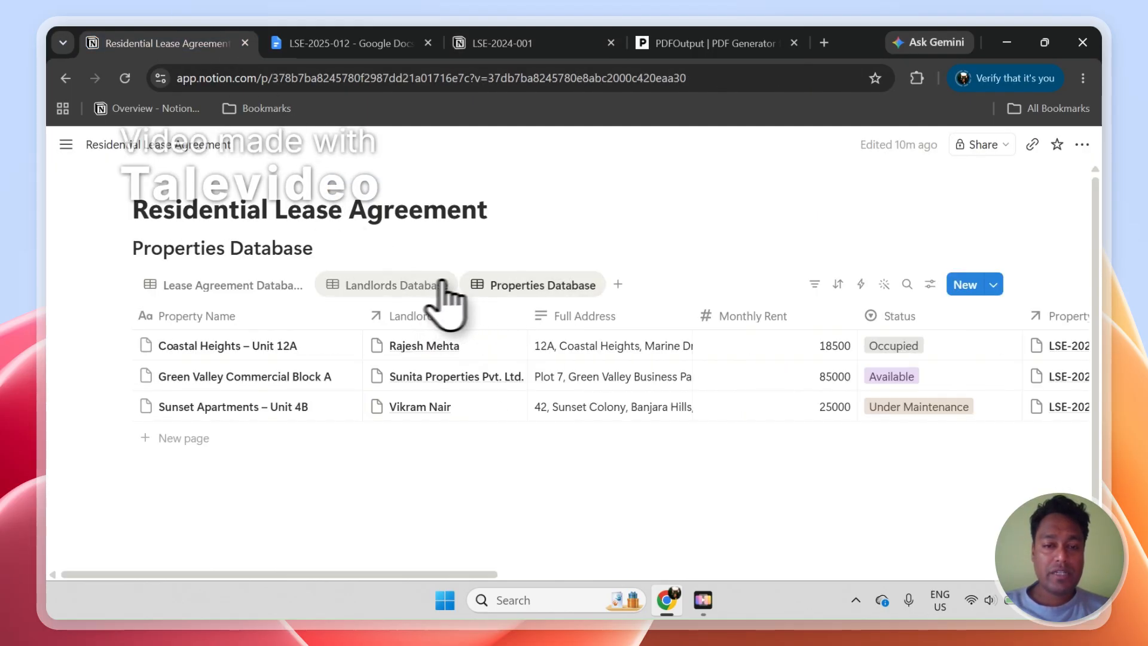
left_click(442, 285)
left_click(500, 287)
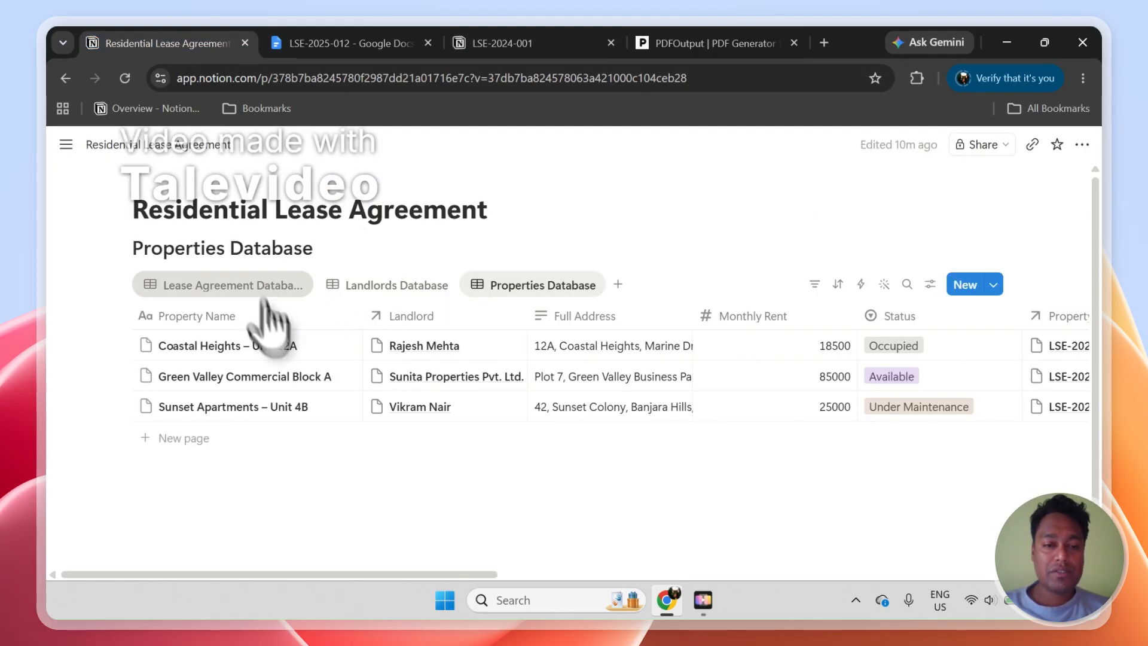
left_click(269, 288)
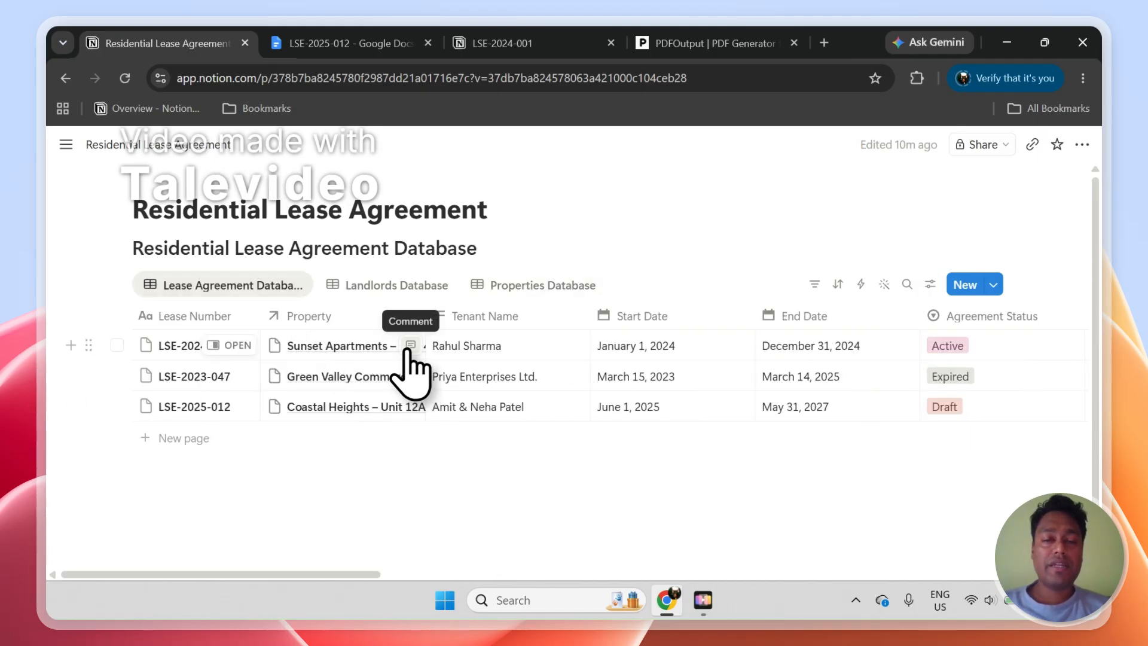
left_click(513, 43)
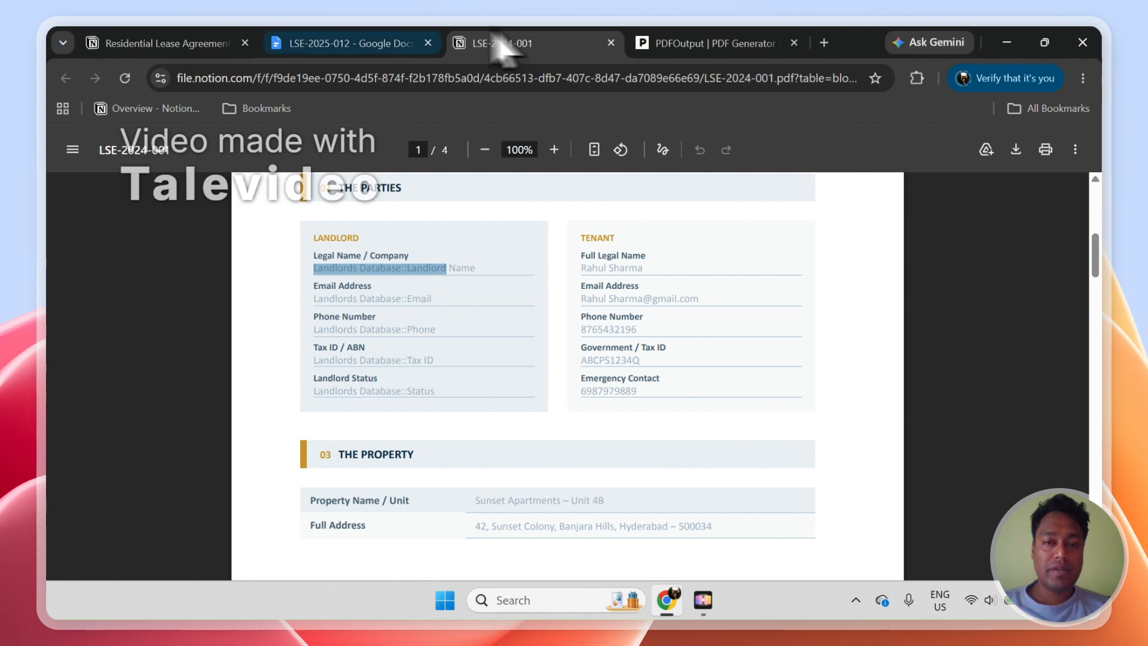
left_click(663, 43)
left_click(162, 43)
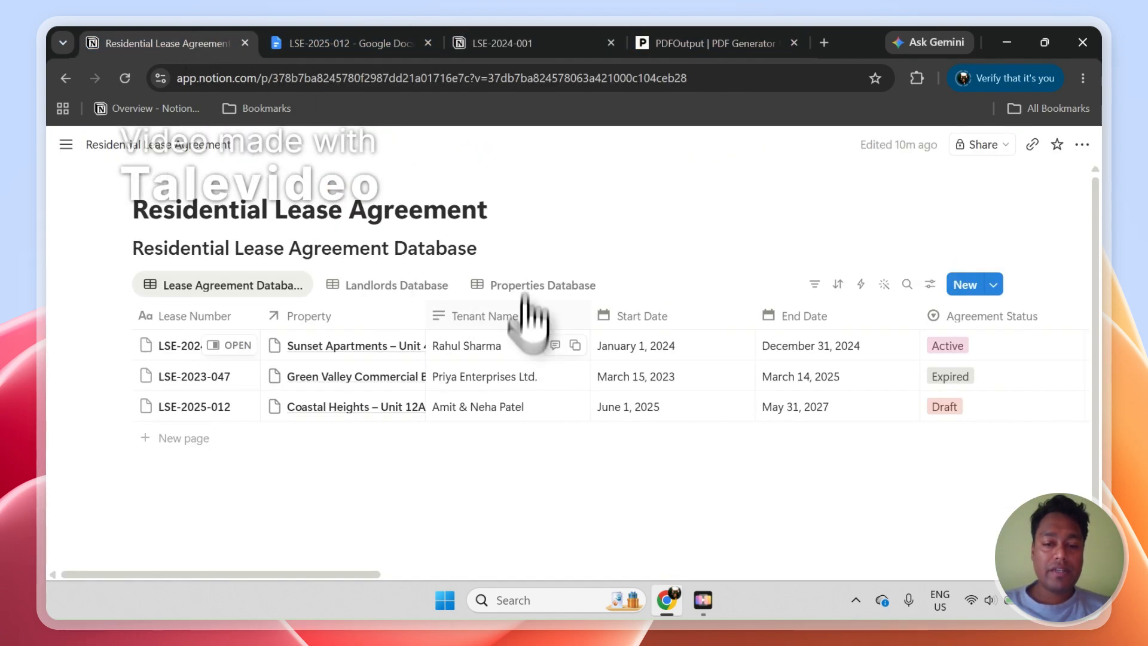
left_click_drag(323, 575, 784, 575)
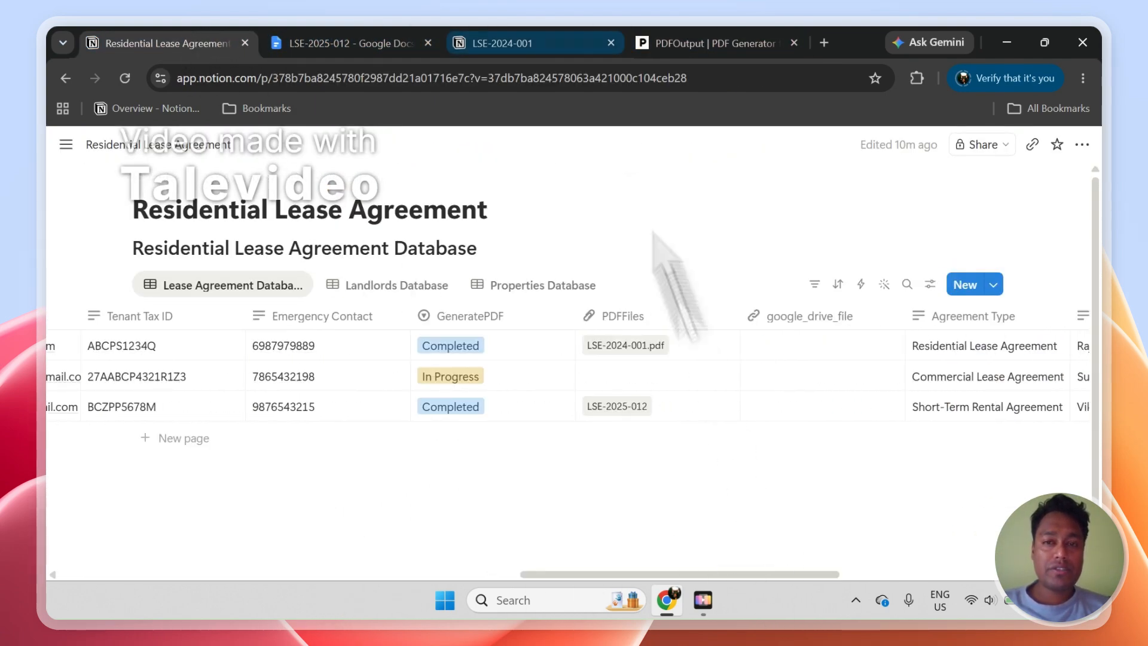
- Set up the automation from the PDFOutput document preview and read the guide for generating PDFs with a Notion button
left_click(670, 42)
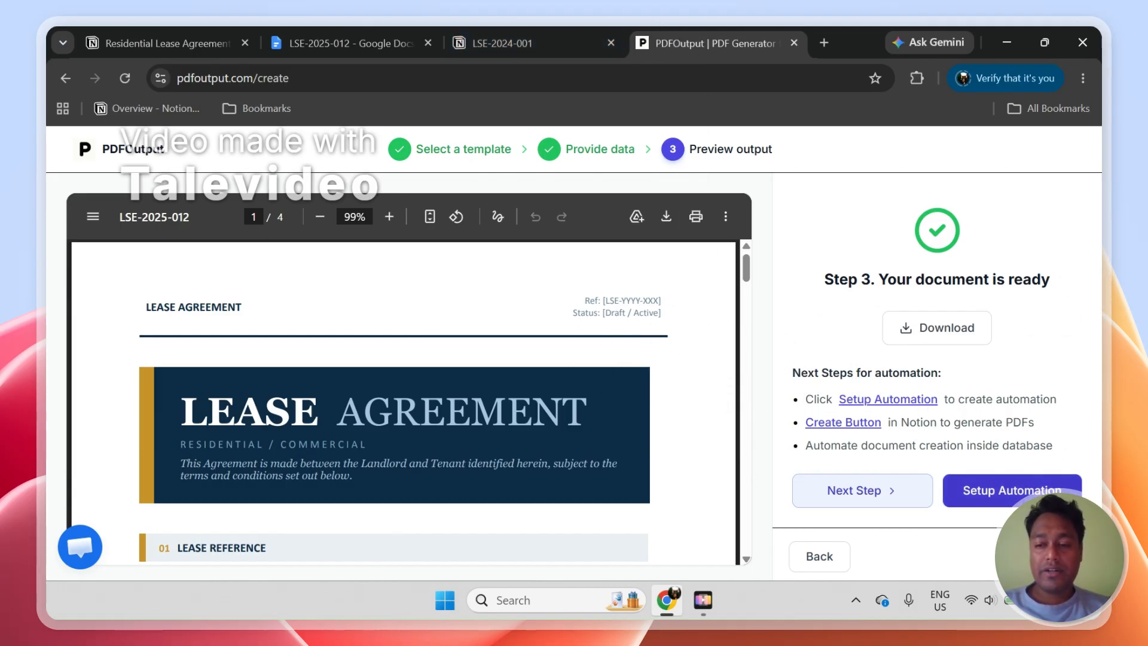
left_click(1020, 500)
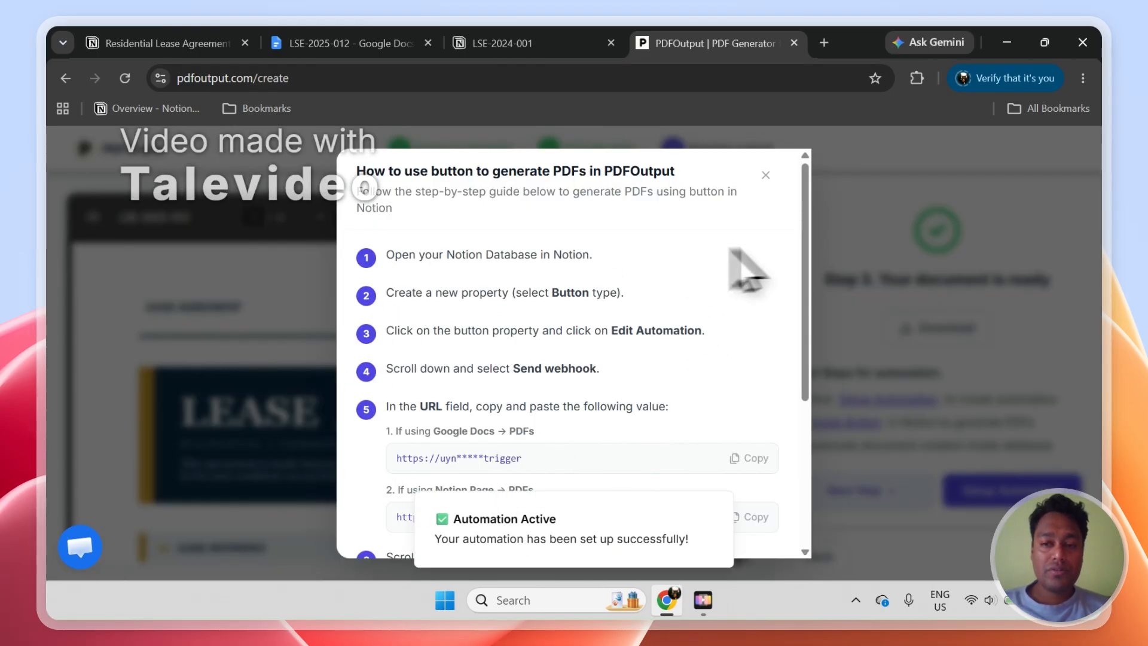
left_click_drag(805, 316, 801, 339)
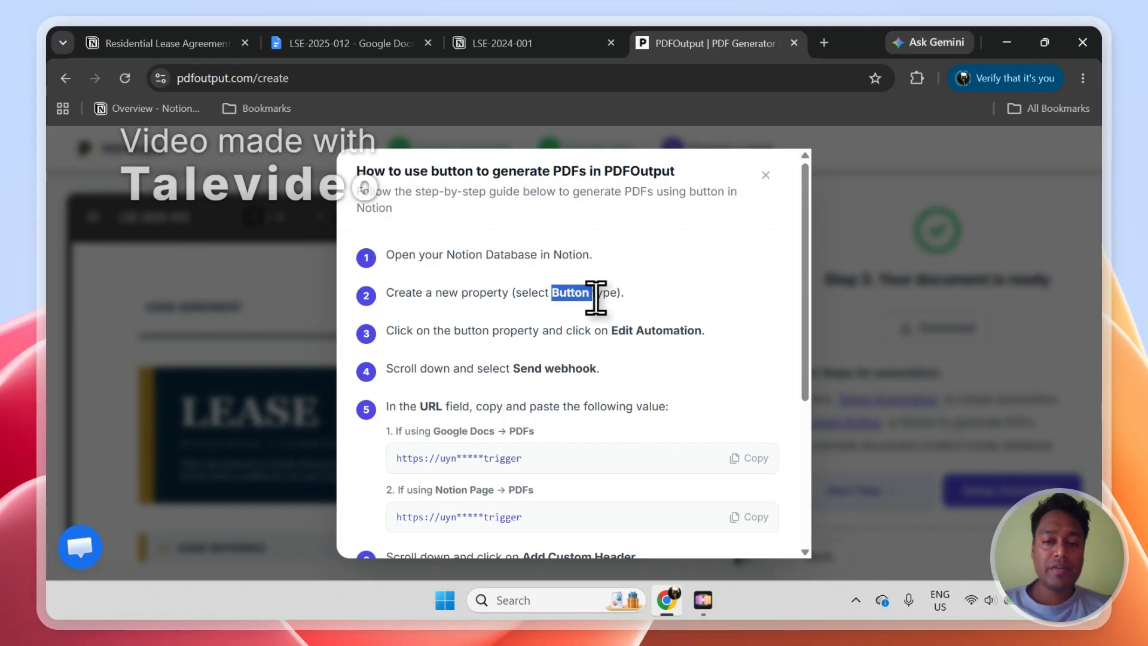
- Move the PDFOutput browser tab directly beside the Residential Lease Agreement Notion tab
left_click(131, 43)
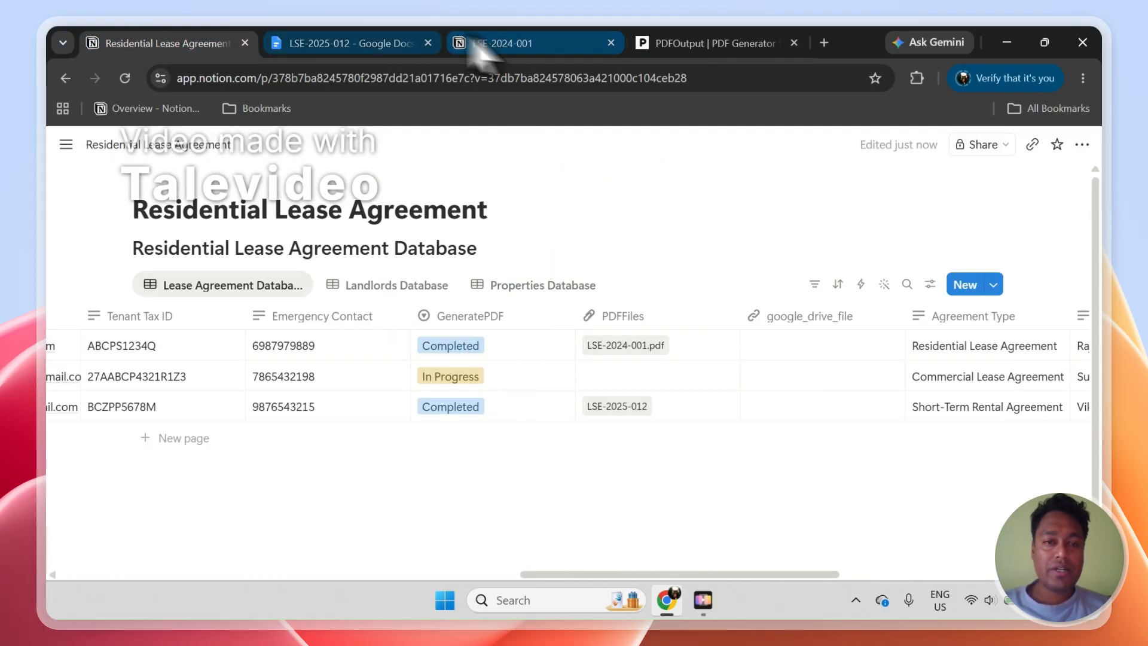
left_click(438, 44)
left_click_drag(686, 44, 390, 36)
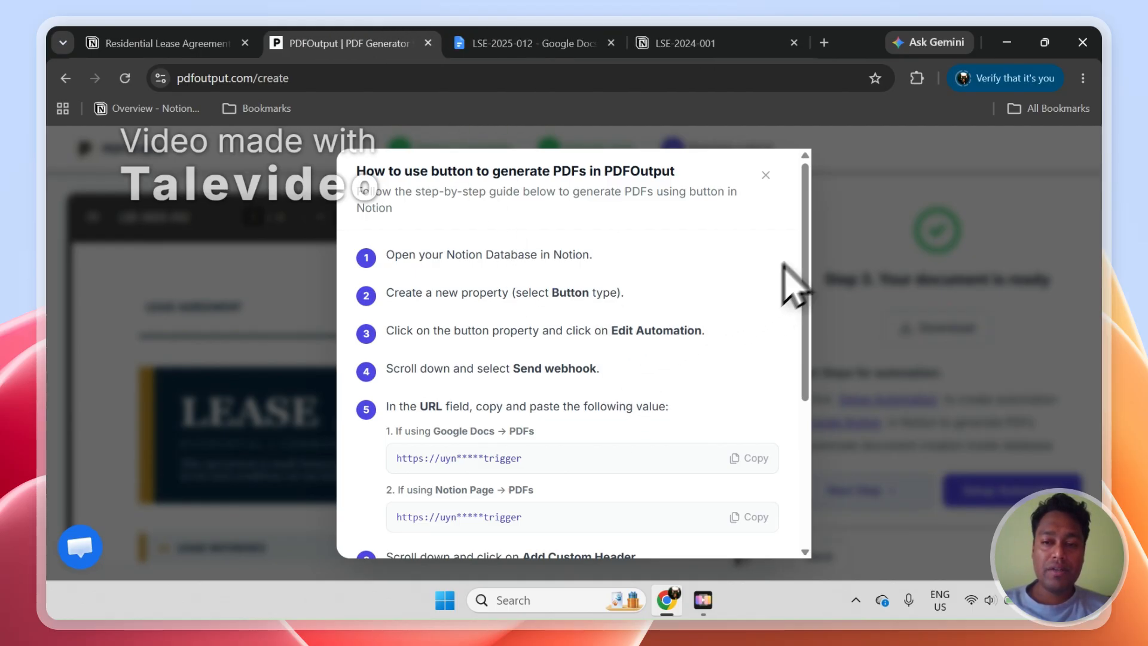
- Close the button guide and leave the creation wizard for the PDFOutput automation dashboard
mouse_move(804, 239)
left_mouse_down()
mouse_move(805, 397)
mouse_move(808, 256)
left_mouse_up()
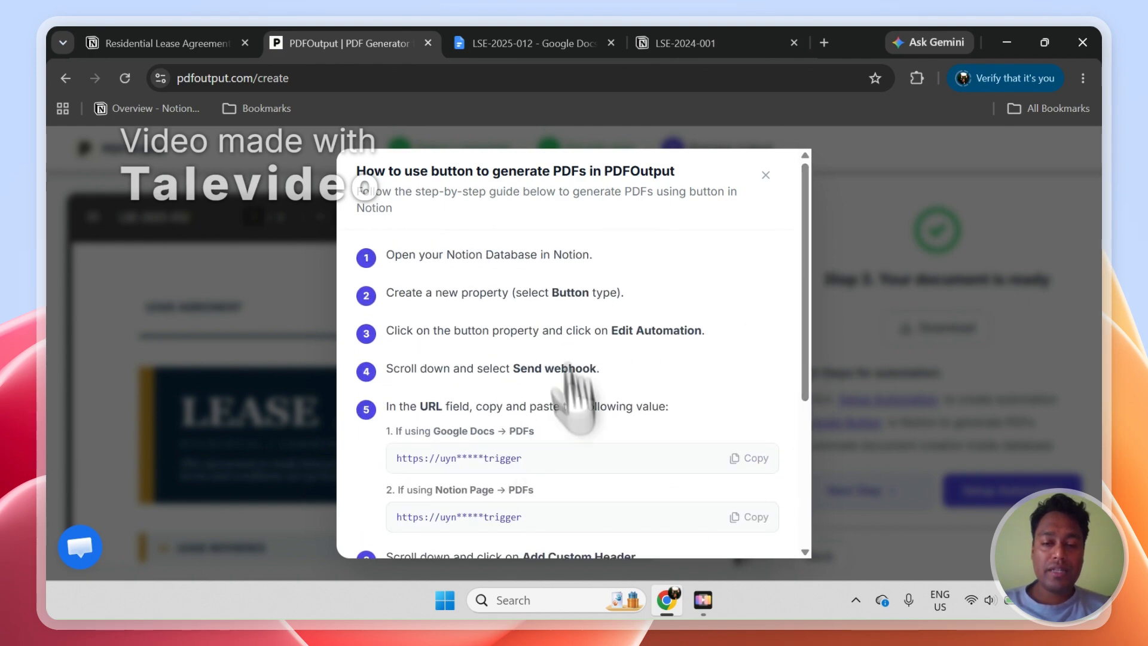
left_click(766, 175)
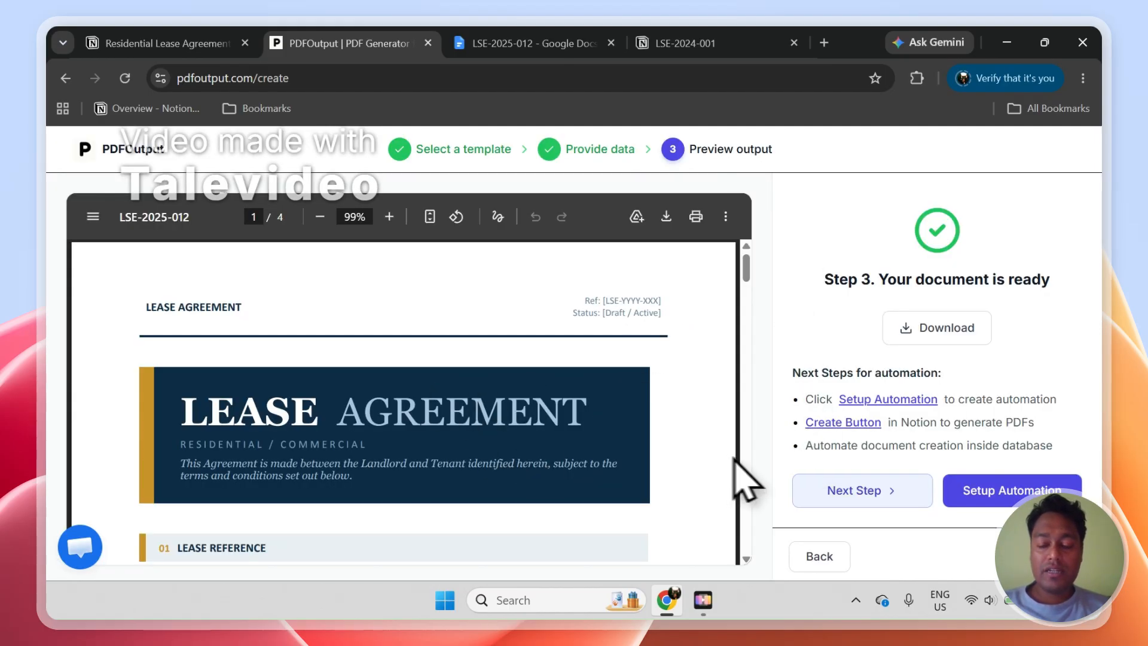
left_click(1041, 556)
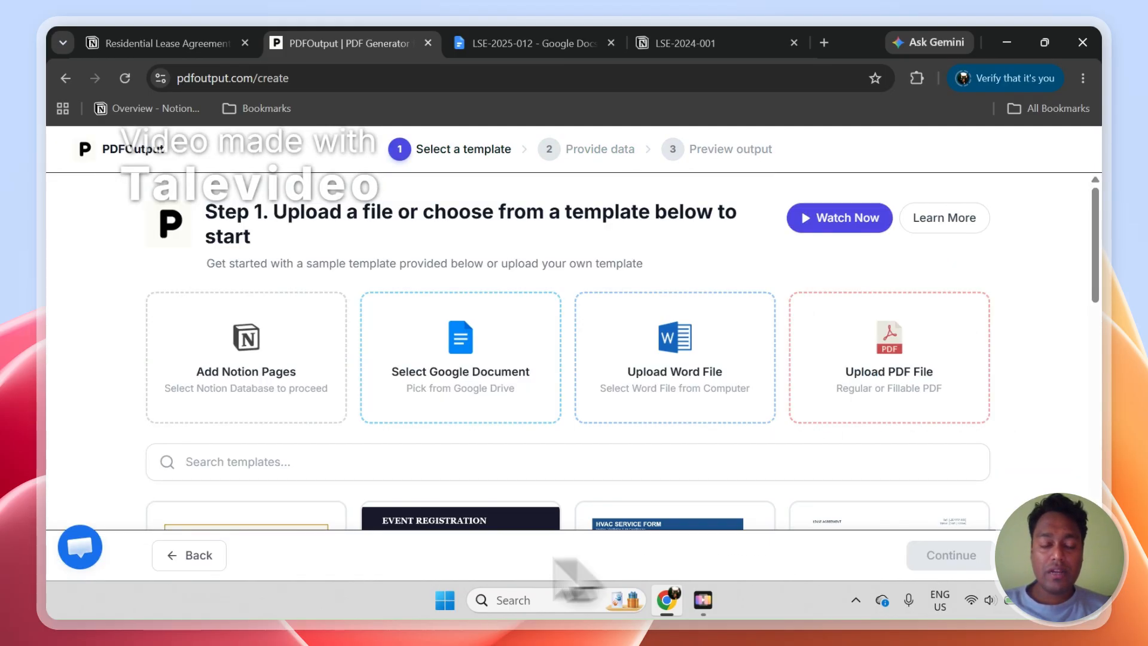
left_click(188, 551)
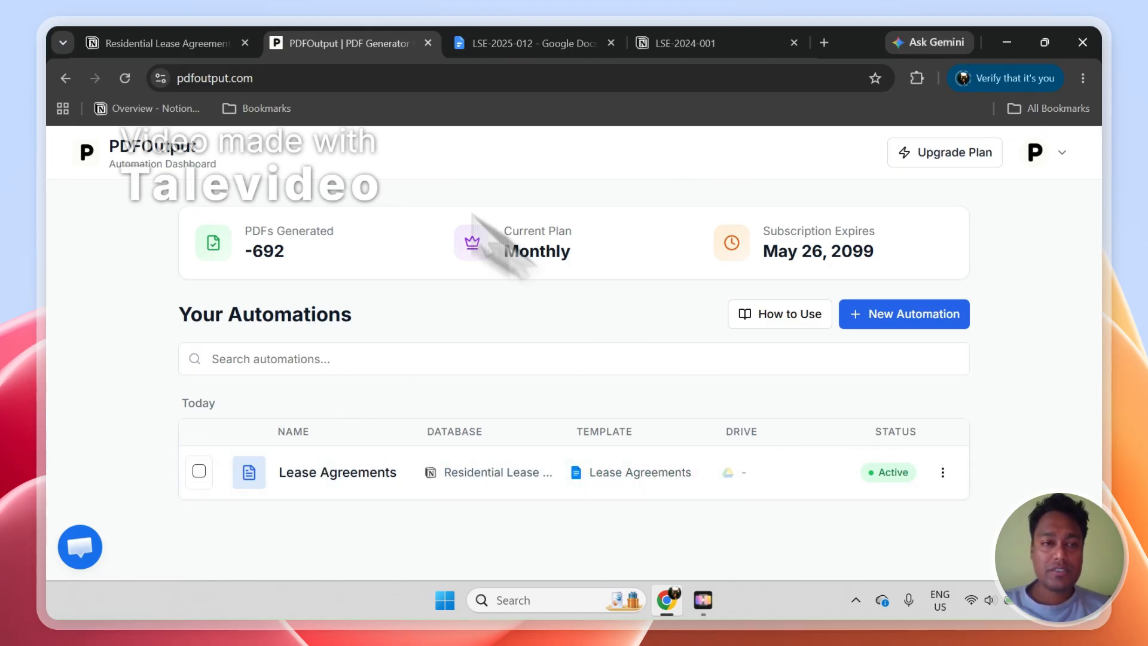
- Switch to Notion and add two new blank pages to the lease agreement database
left_click(202, 43)
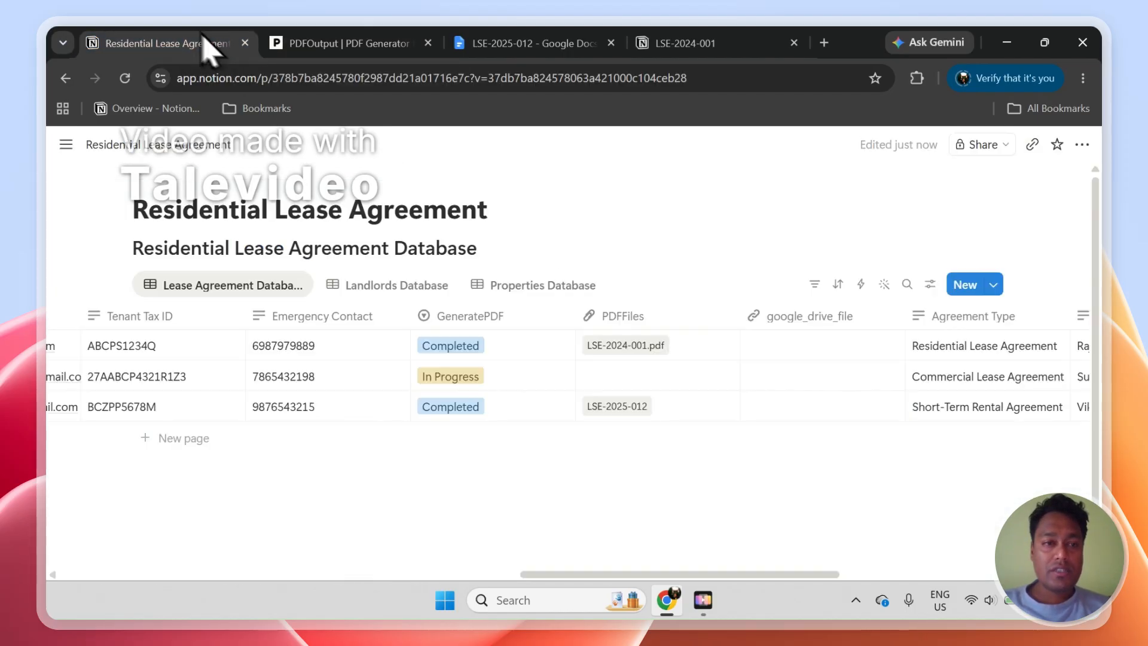
left_click(179, 438)
left_click(179, 468)
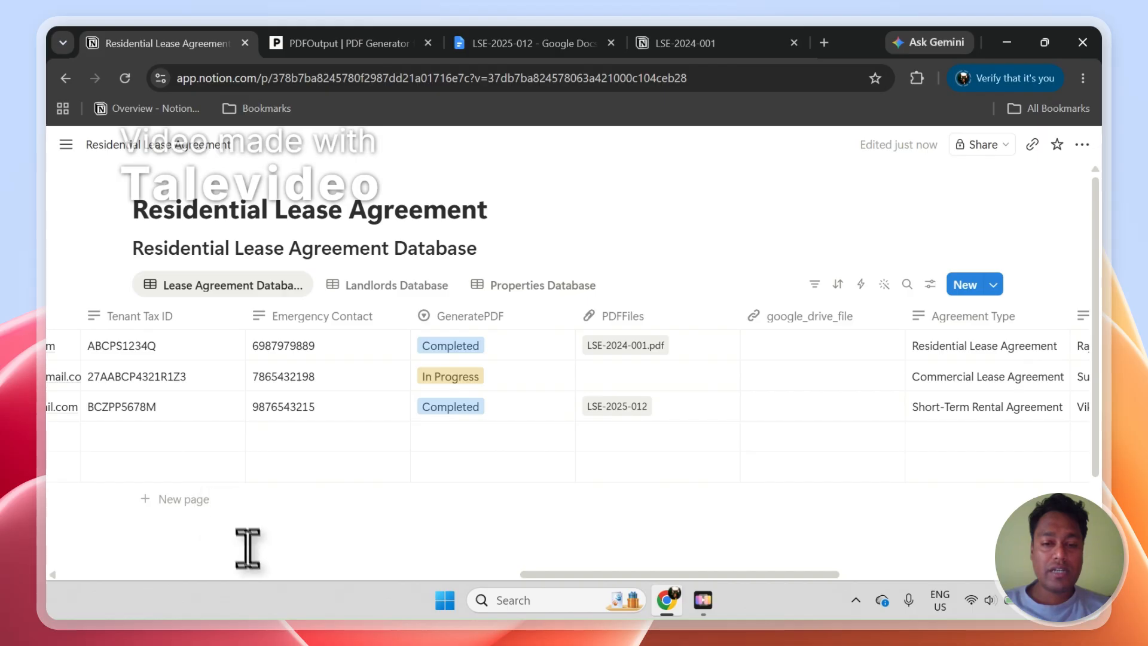
- Set GeneratePDF to Ready to Generate for the Commercial Lease Agreement row, and view the GeneratePDF options for the first blank row
left_click(469, 383)
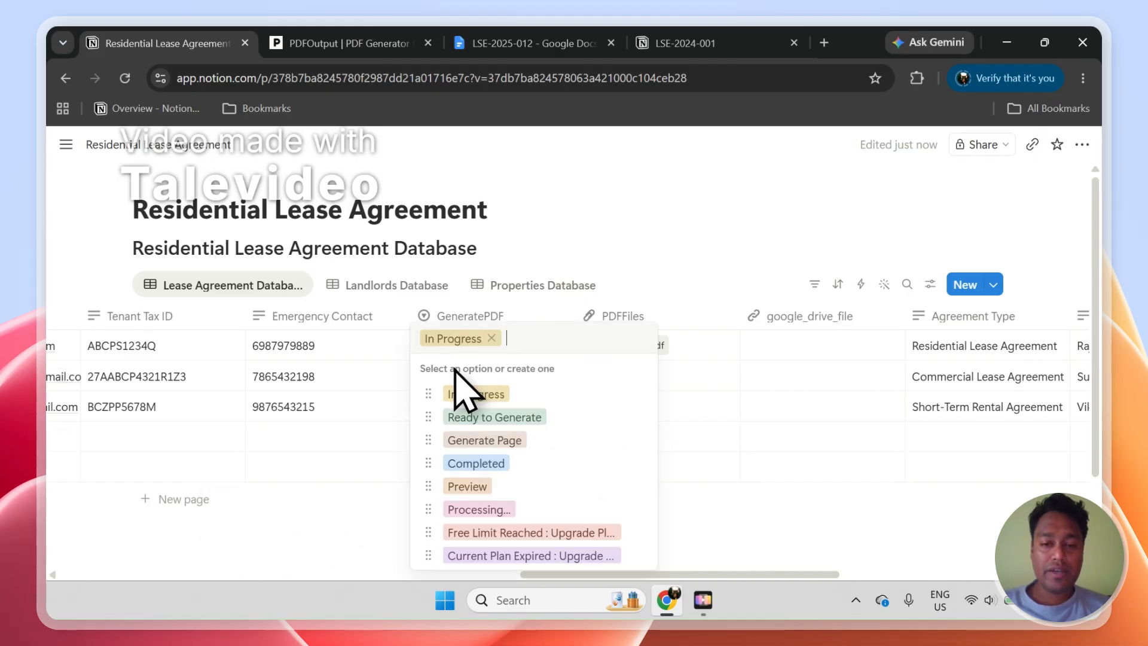
left_click(494, 417)
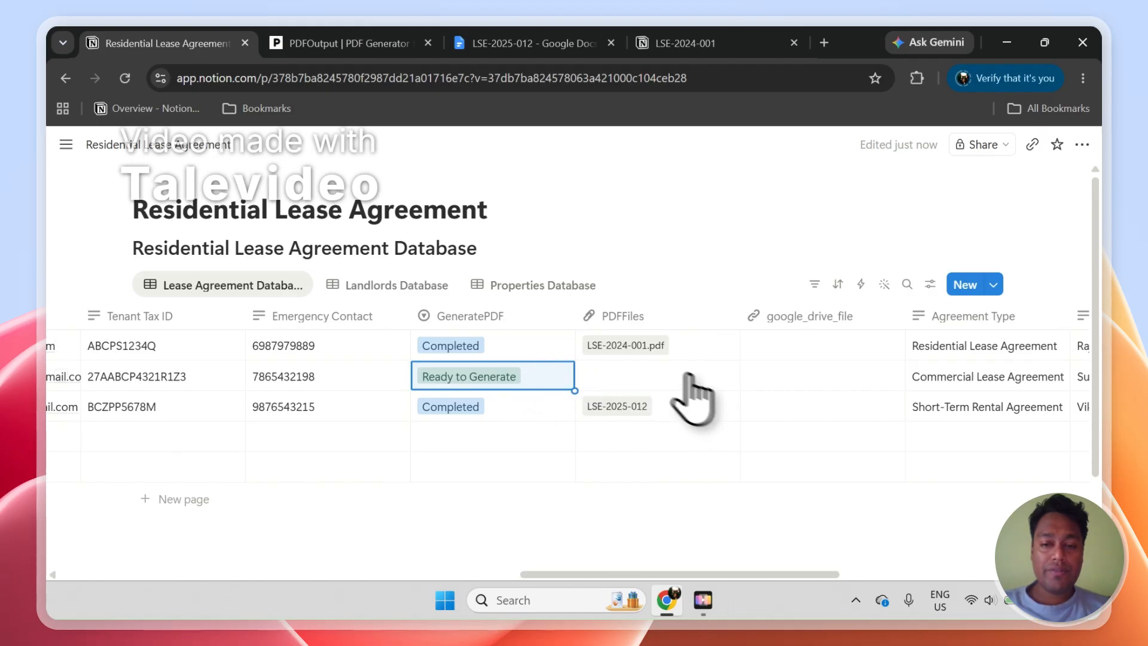
left_click(508, 433)
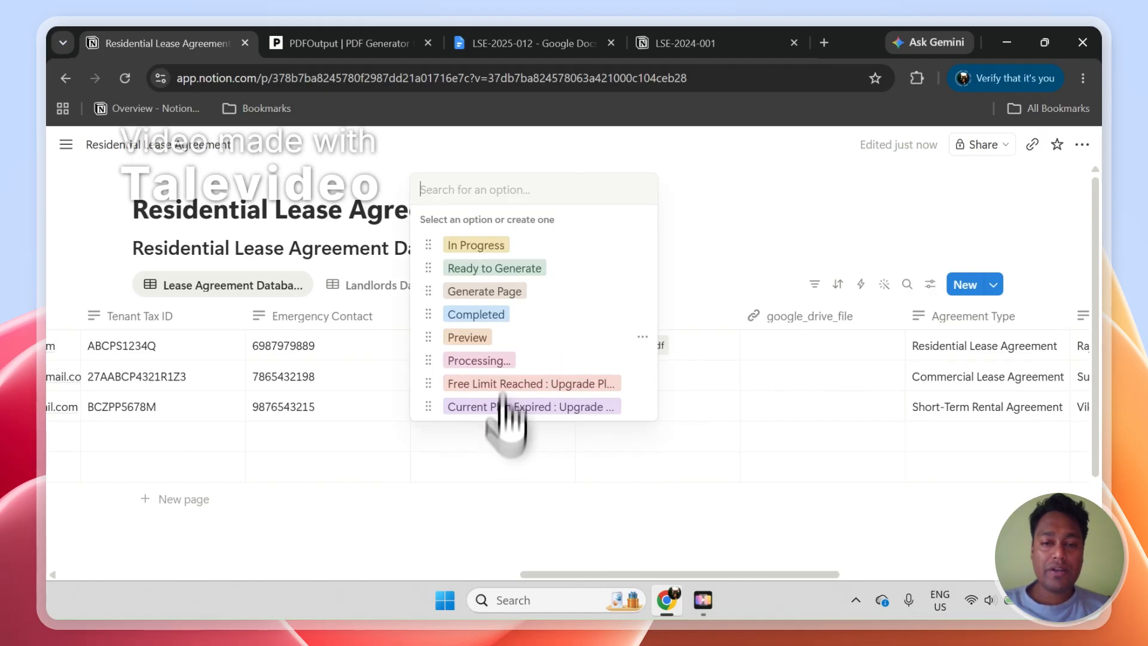
left_click(516, 502)
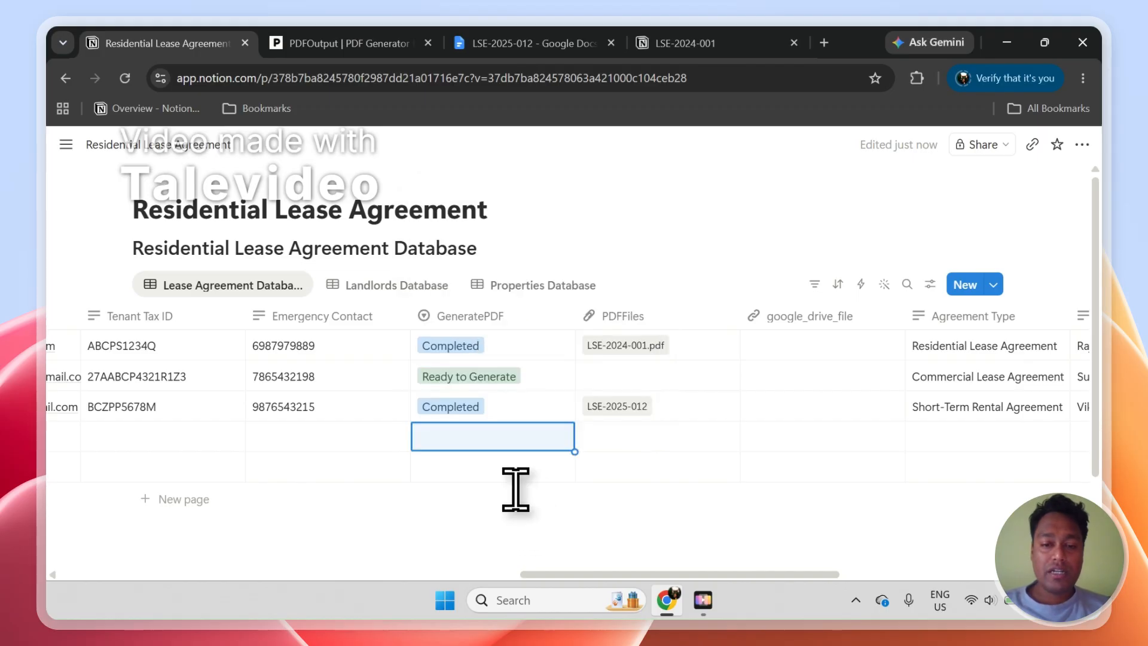
- View the GeneratePDF options for the second blank row, and check the PDFOutput automation dashboard before returning to the Notion database
left_click(514, 477)
left_click(538, 531)
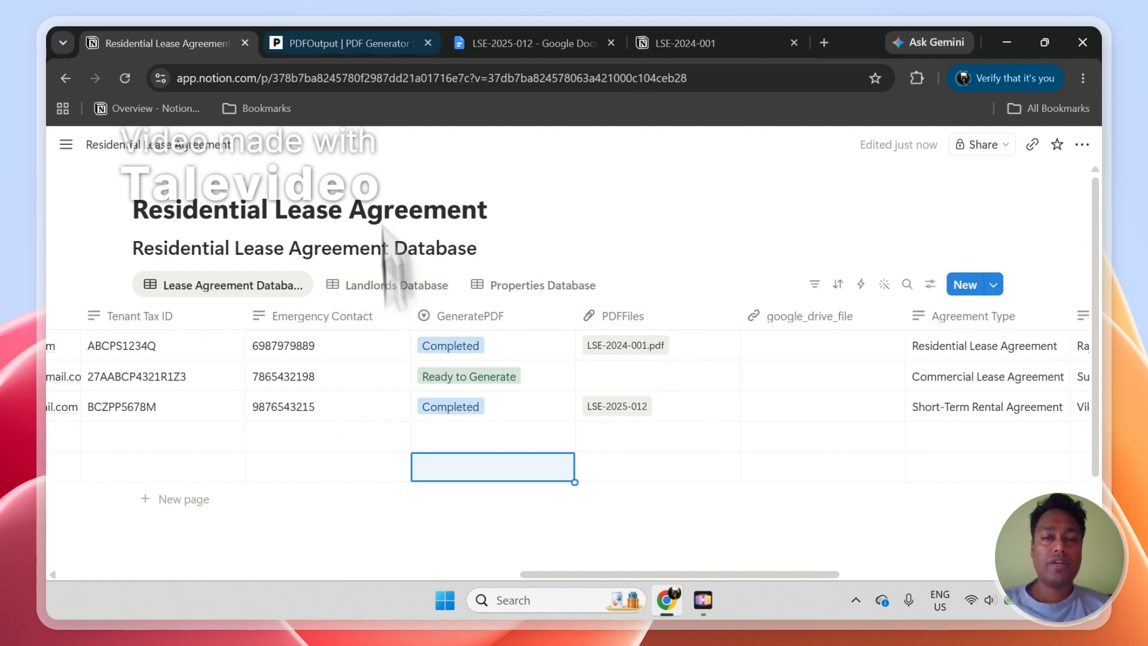
left_click(323, 43)
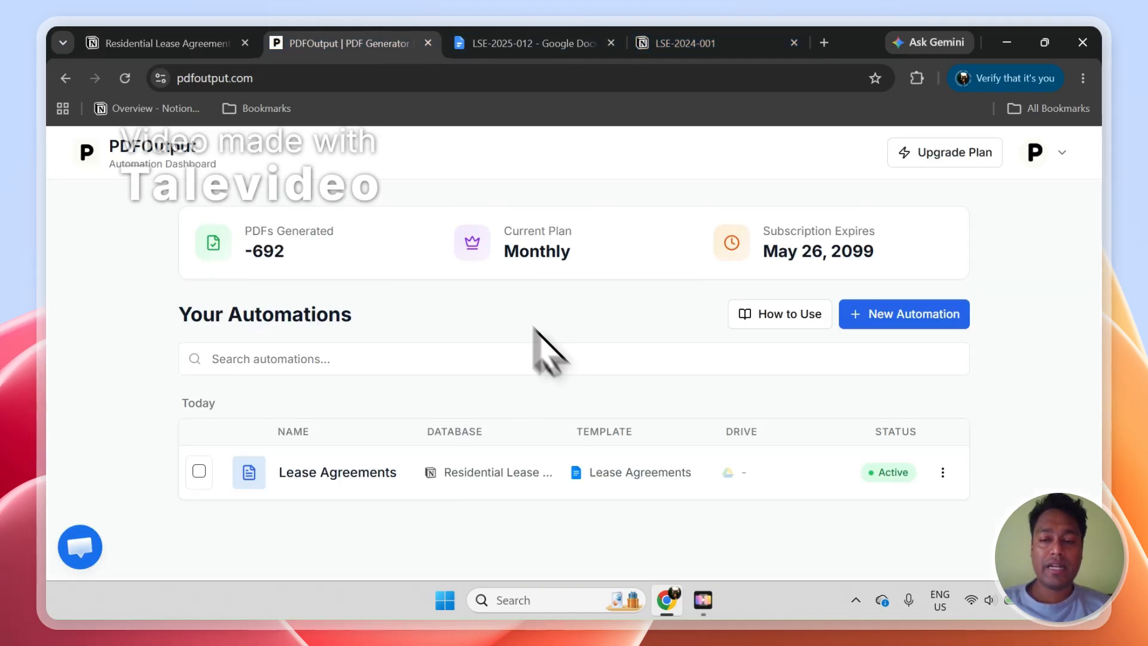
left_click(149, 44)
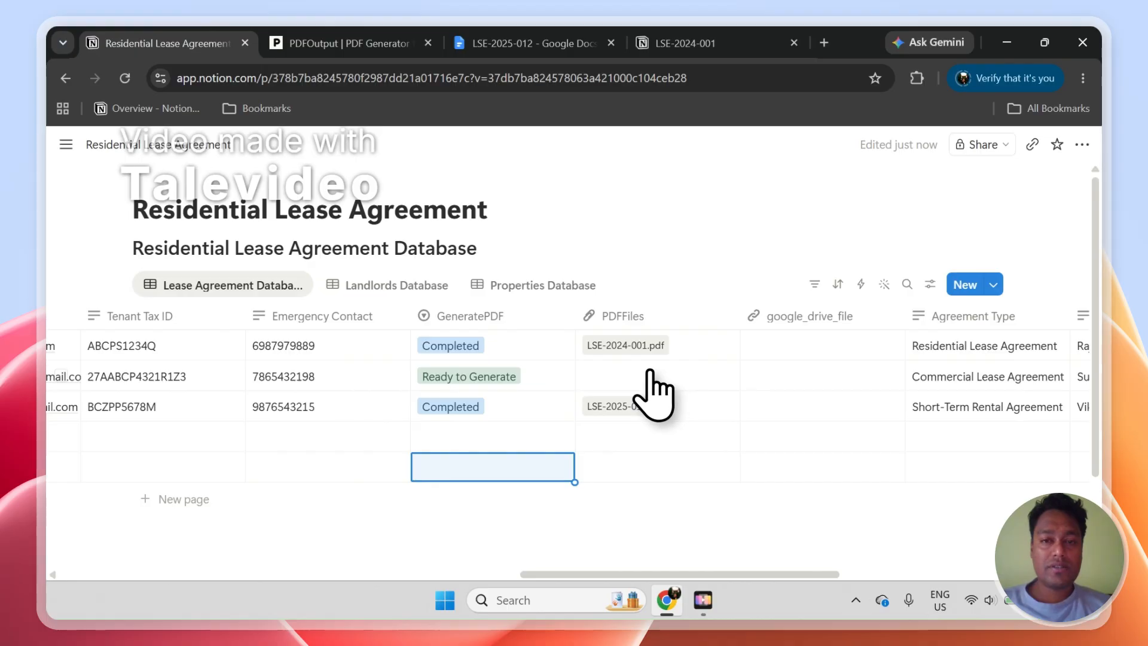
- Switch to the PDFOutput dashboard and log out of the account
left_click(333, 44)
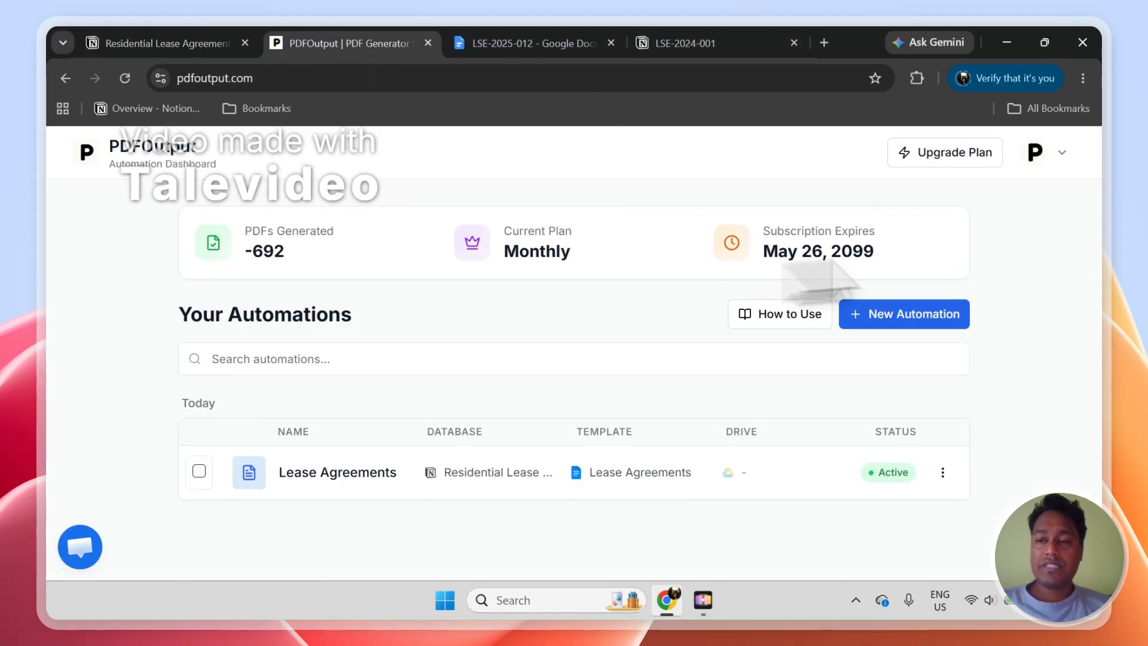
left_click(1062, 159)
left_click(992, 409)
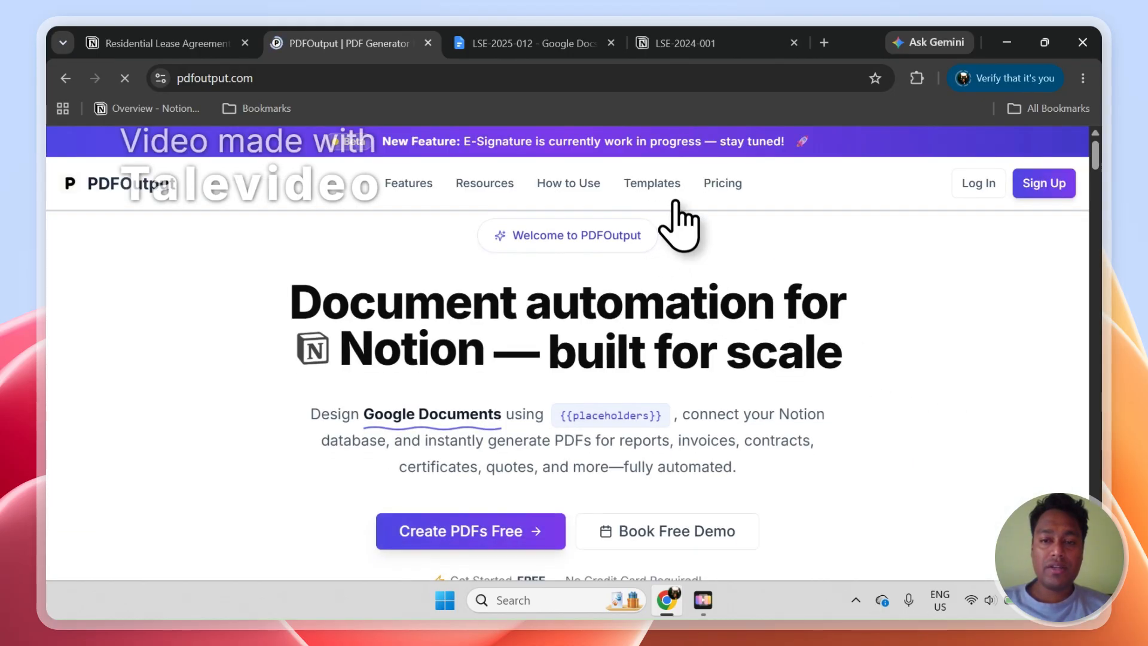
- View the Google Doc Templates page on the PDFOutput website and return to its home page
left_click(658, 184)
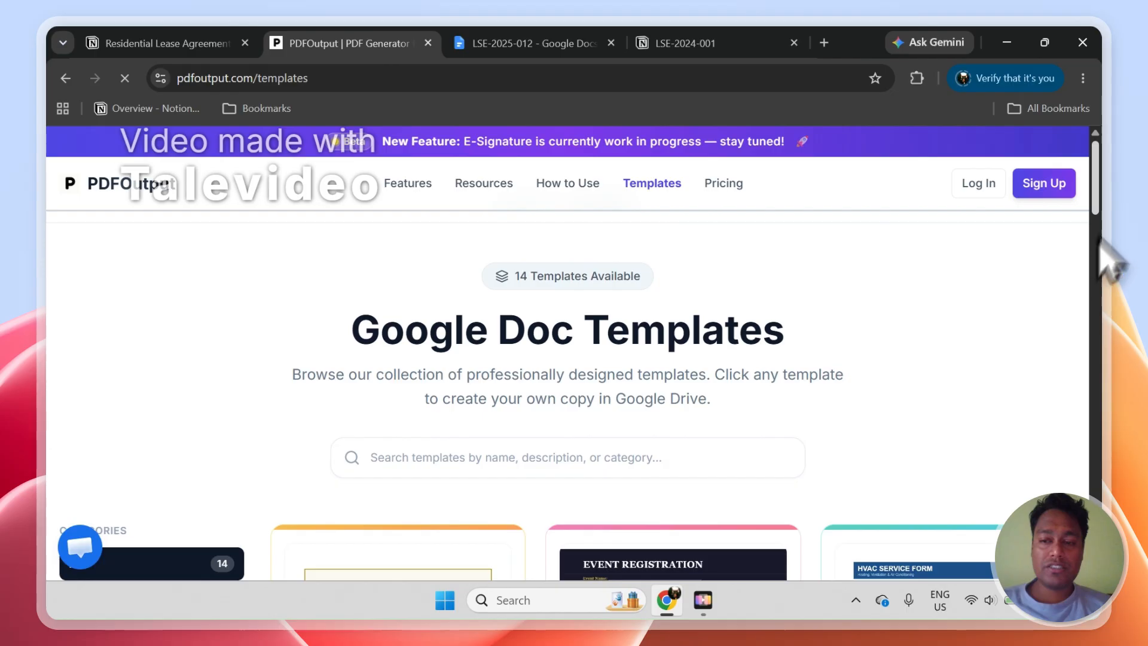
left_click_drag(1100, 257, 1087, 193)
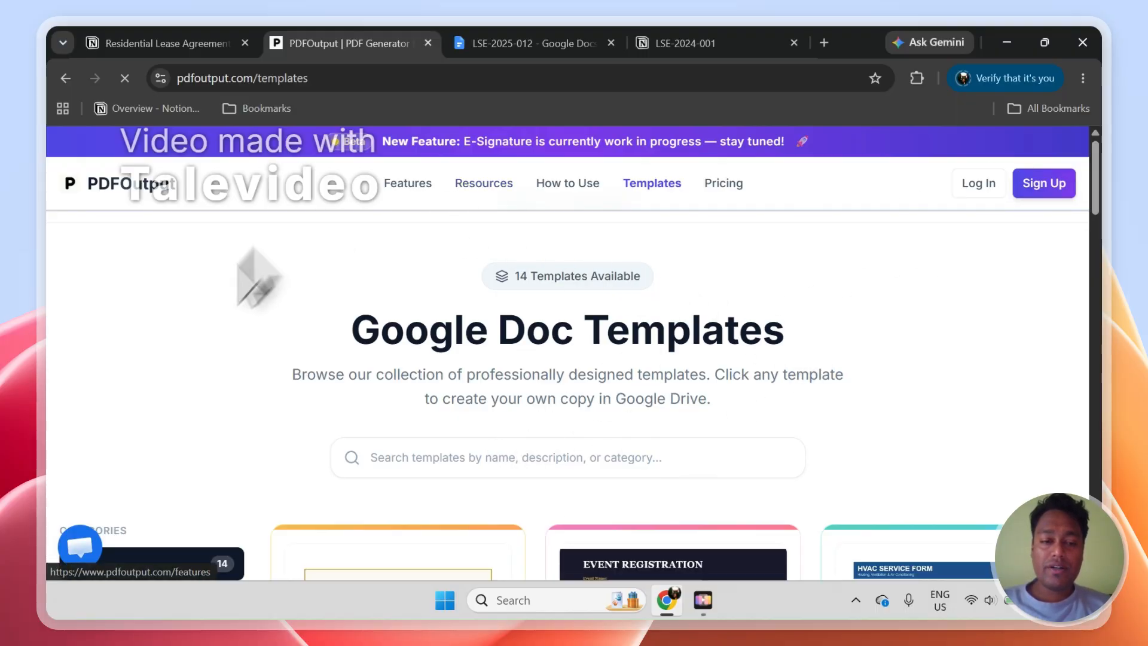
left_click(144, 186)
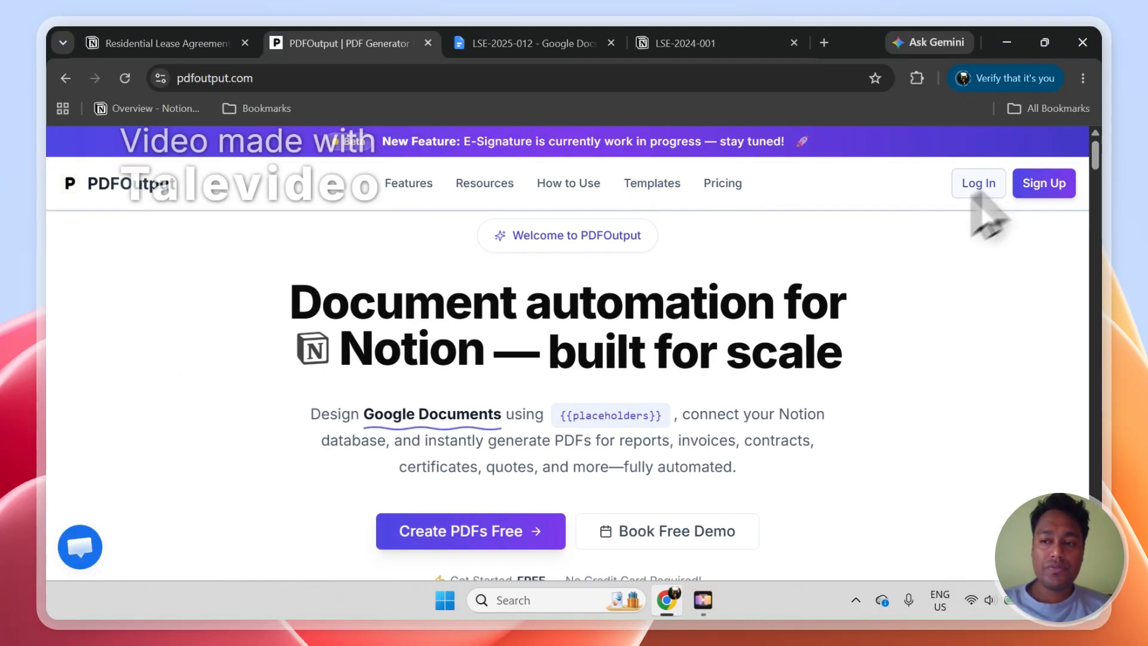
- Open the Contact page from the PDFOutput home page footer and view the Send Message form
left_click_drag(1096, 153, 1096, 565)
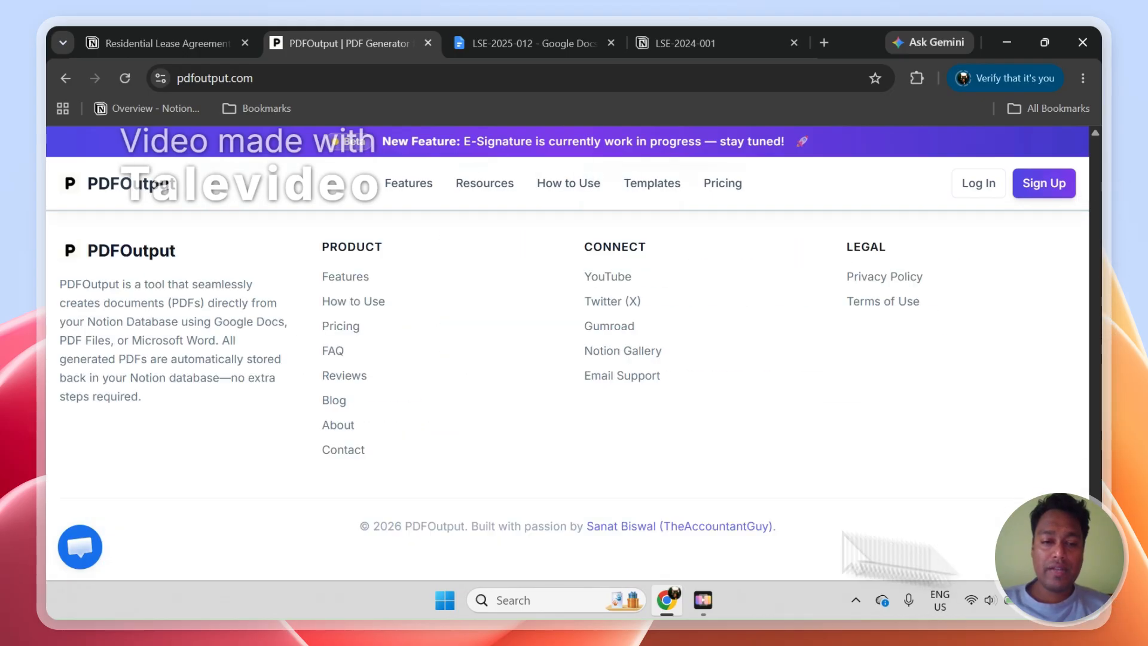
left_click(355, 452)
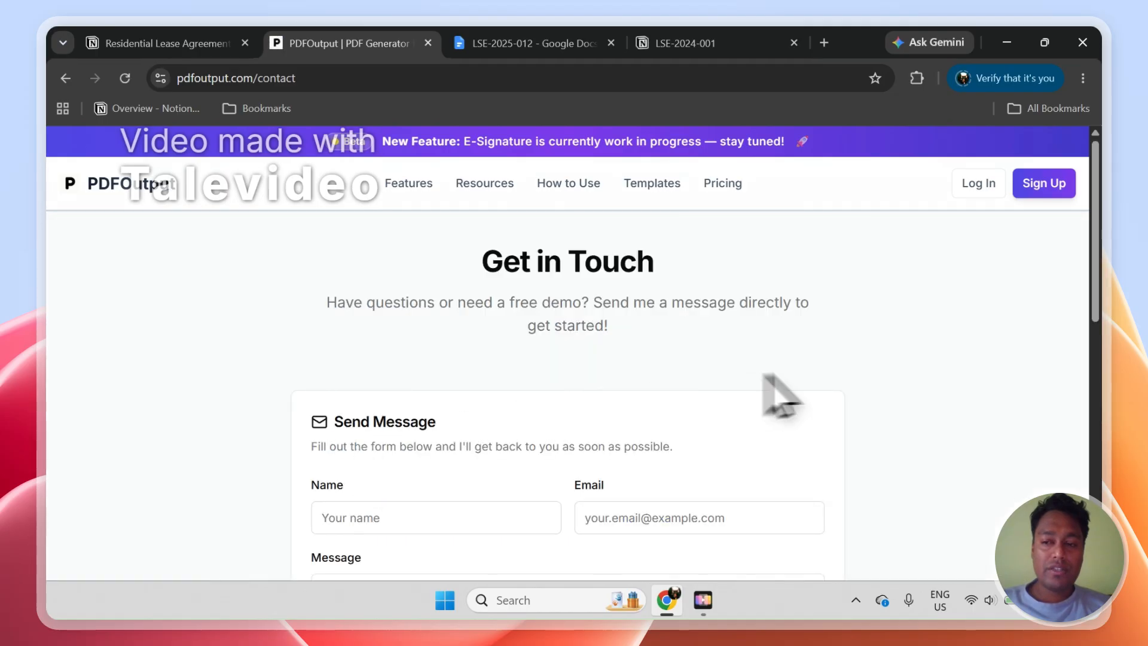
scroll(1103, 282, "down", 3)
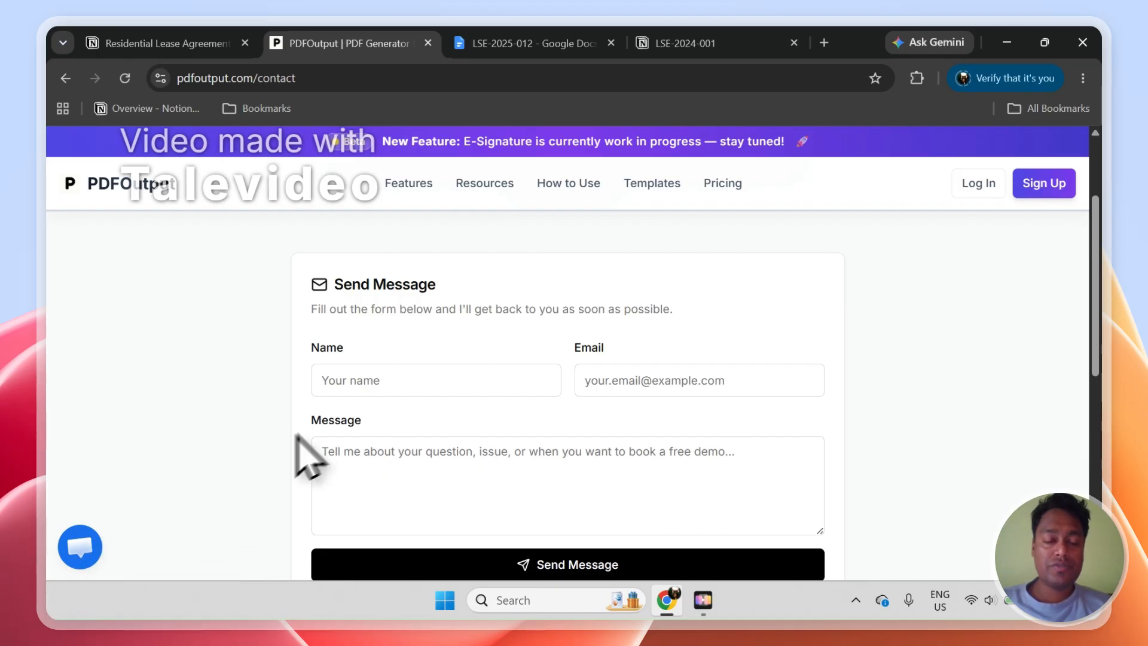
- Switch to Notion, examine the lease reference section of LSE-2023-047.pdf from the Commercial Lease Agreement row, and return to the database
left_click(190, 43)
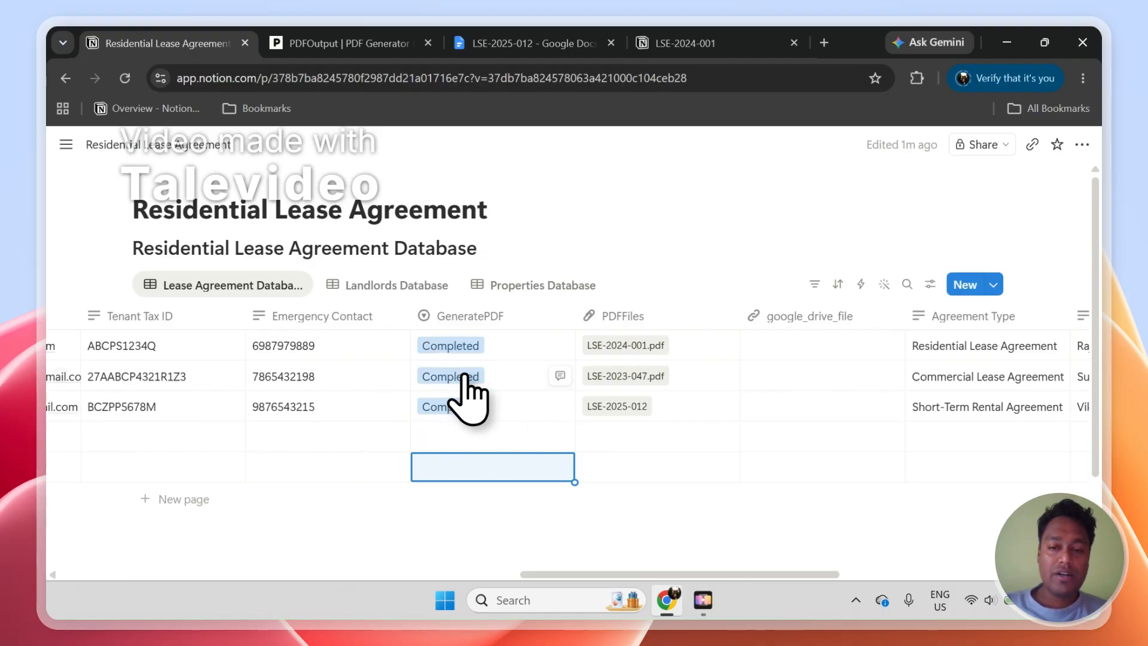
left_click(624, 382)
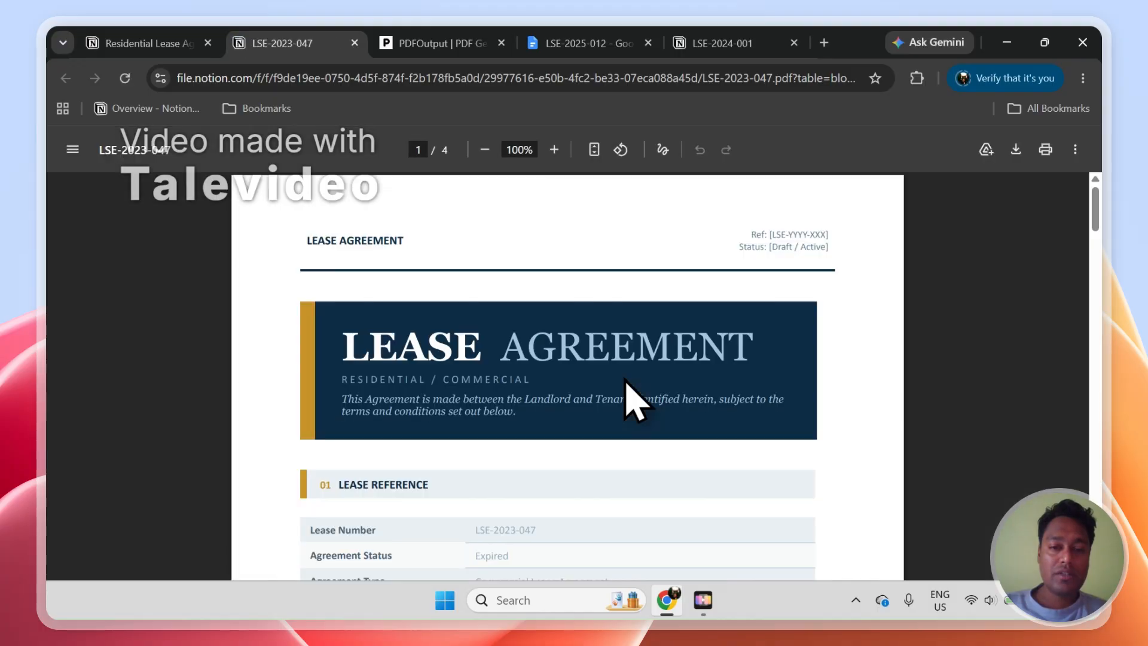
scroll(1105, 237, "down", 3)
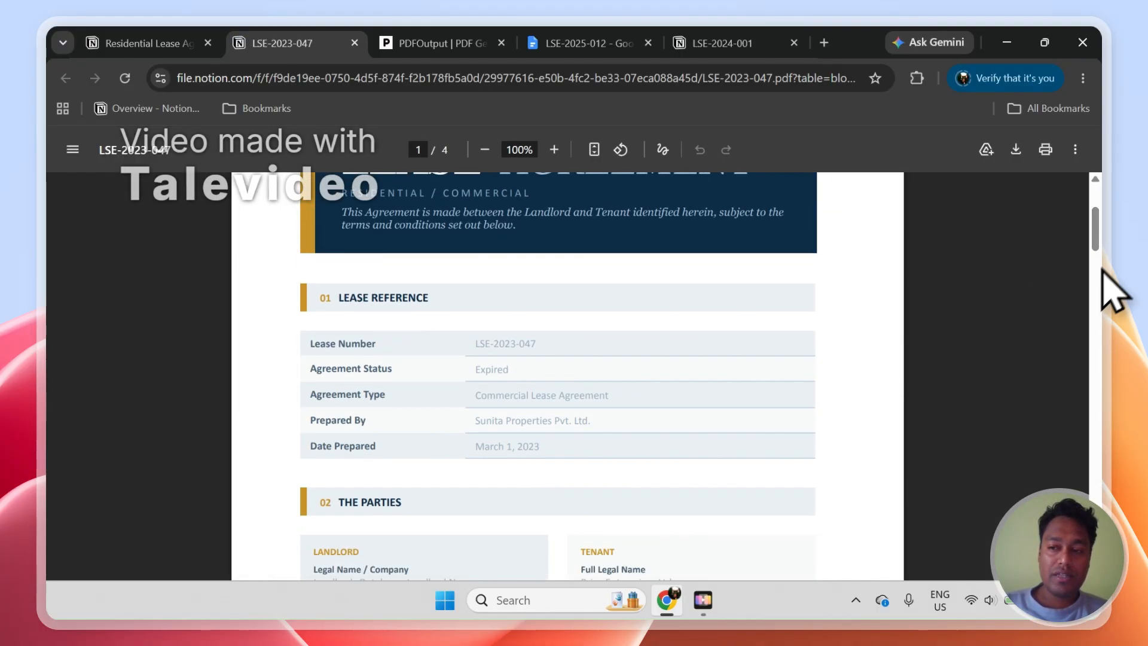
scroll(1103, 246, "up", 1)
scroll(1103, 245, "down", 2)
scroll(1103, 245, "up", 5)
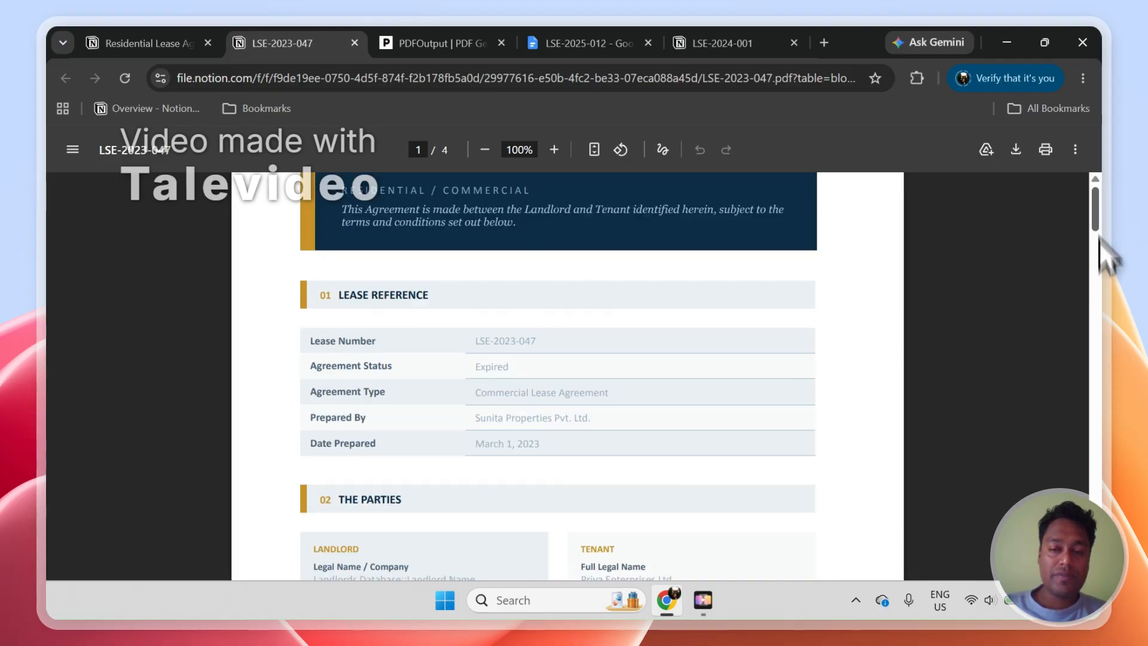
left_click(127, 43)
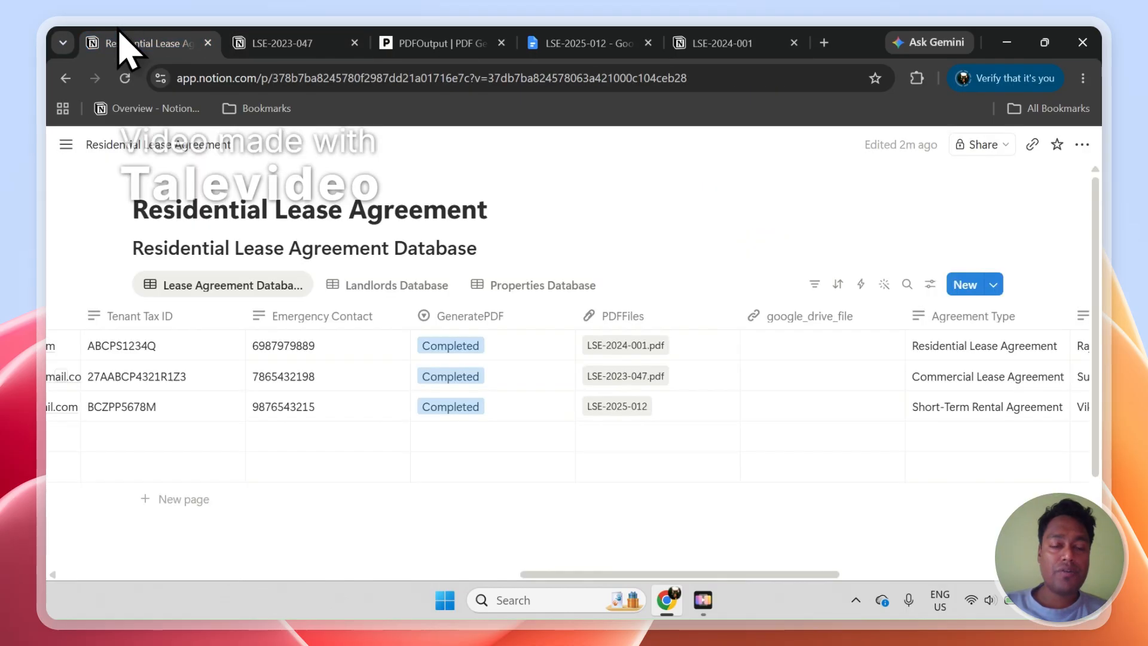